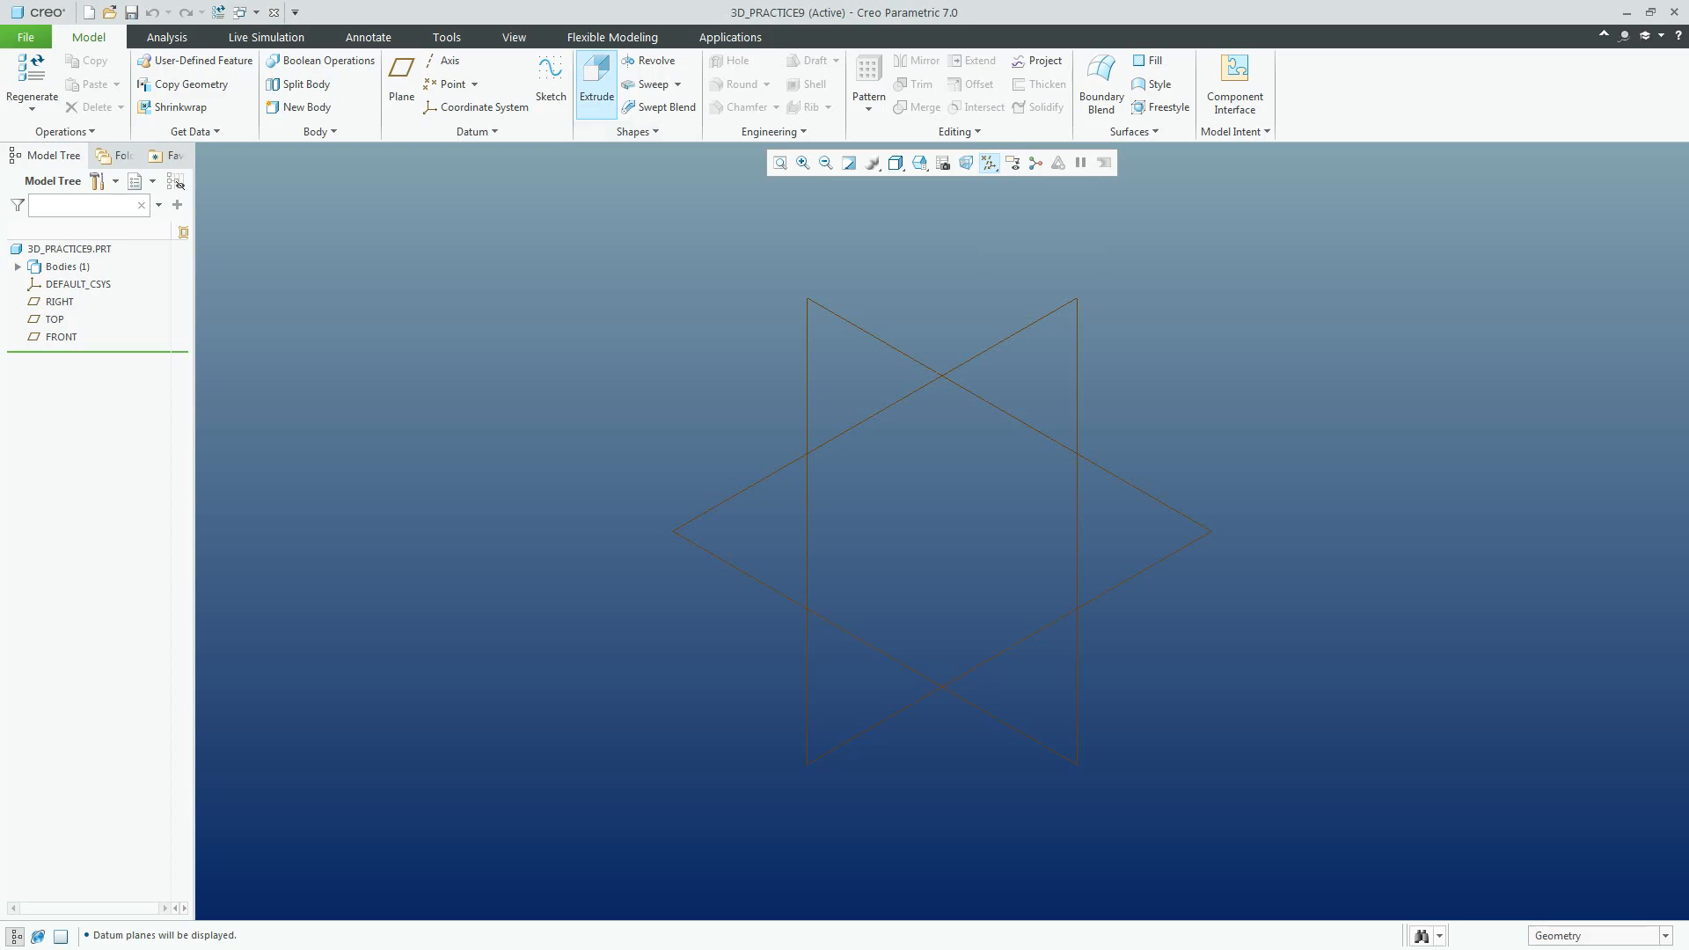
# Sketch a closed L-shaped profile on the FRONT plane with its outer corner at the origin, about 244 wide and 225 high
pyautogui.click(61, 337)
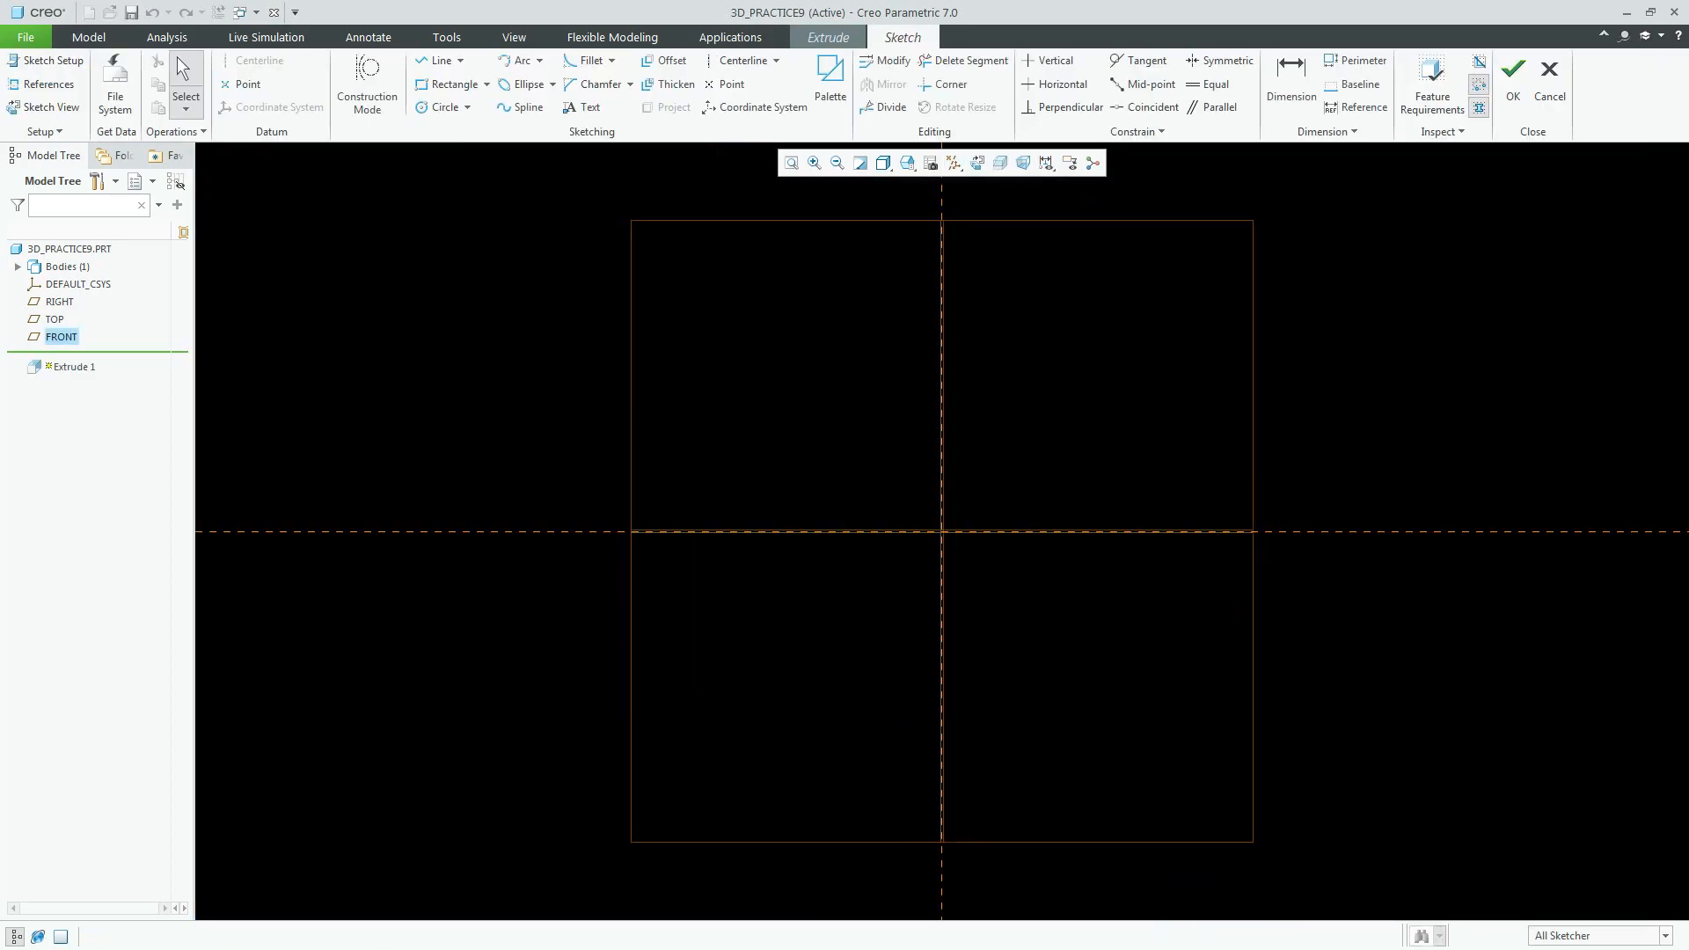
pyautogui.rightClick(640, 240)
pyautogui.click(681, 272)
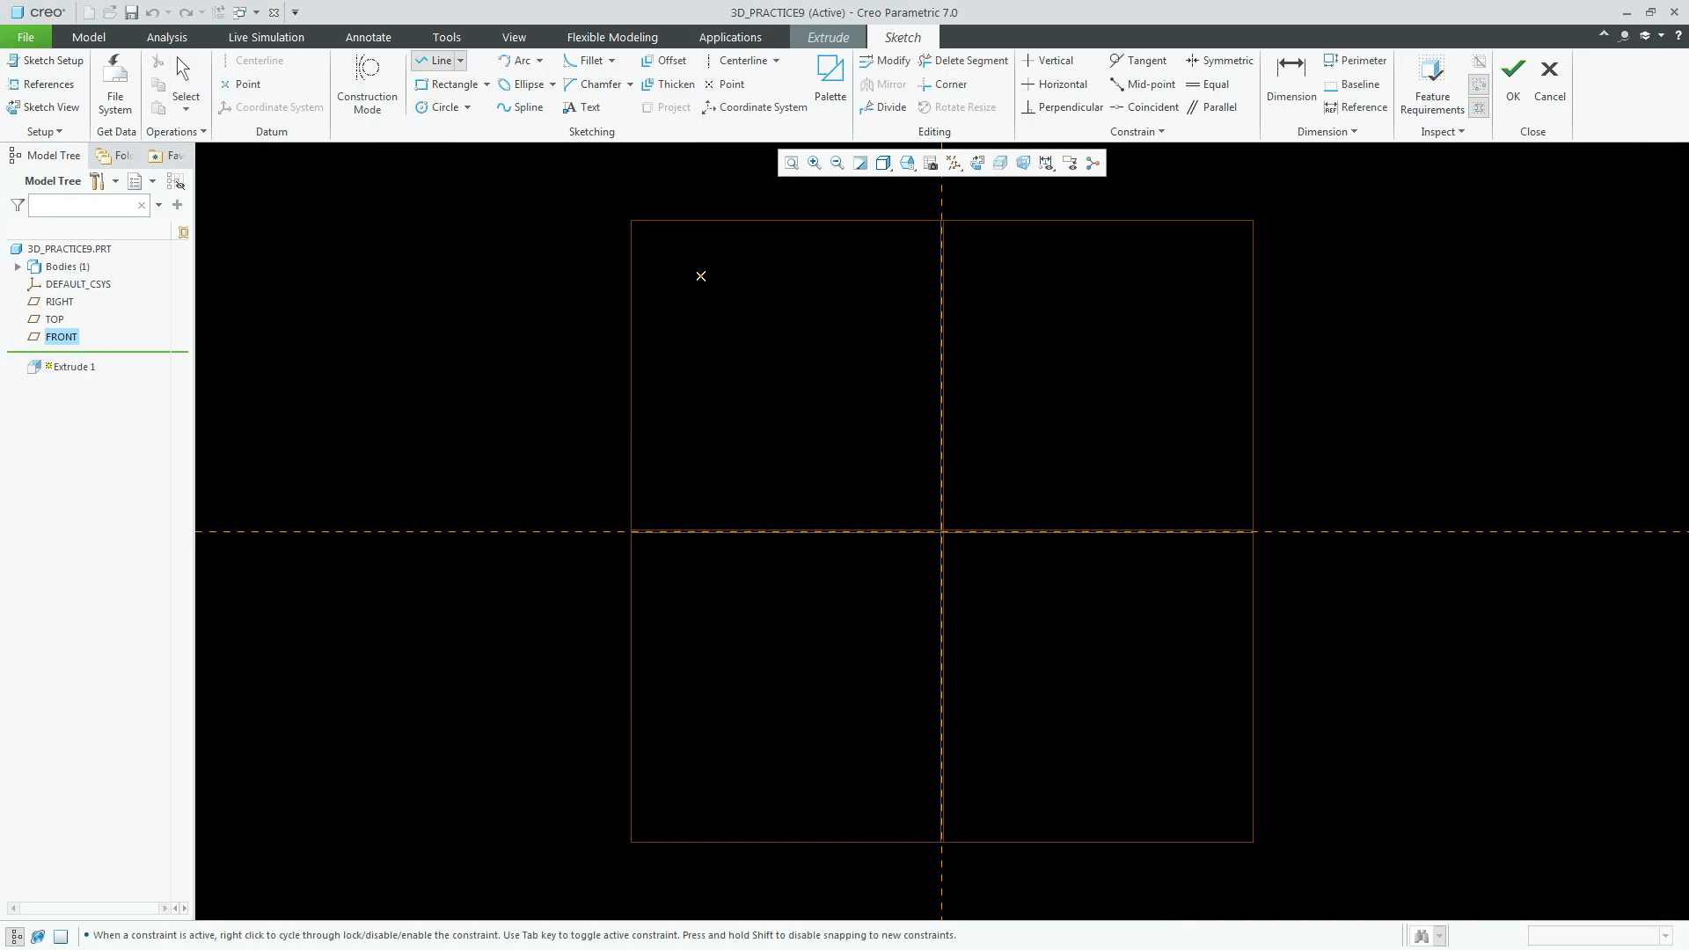
pyautogui.click(942, 257)
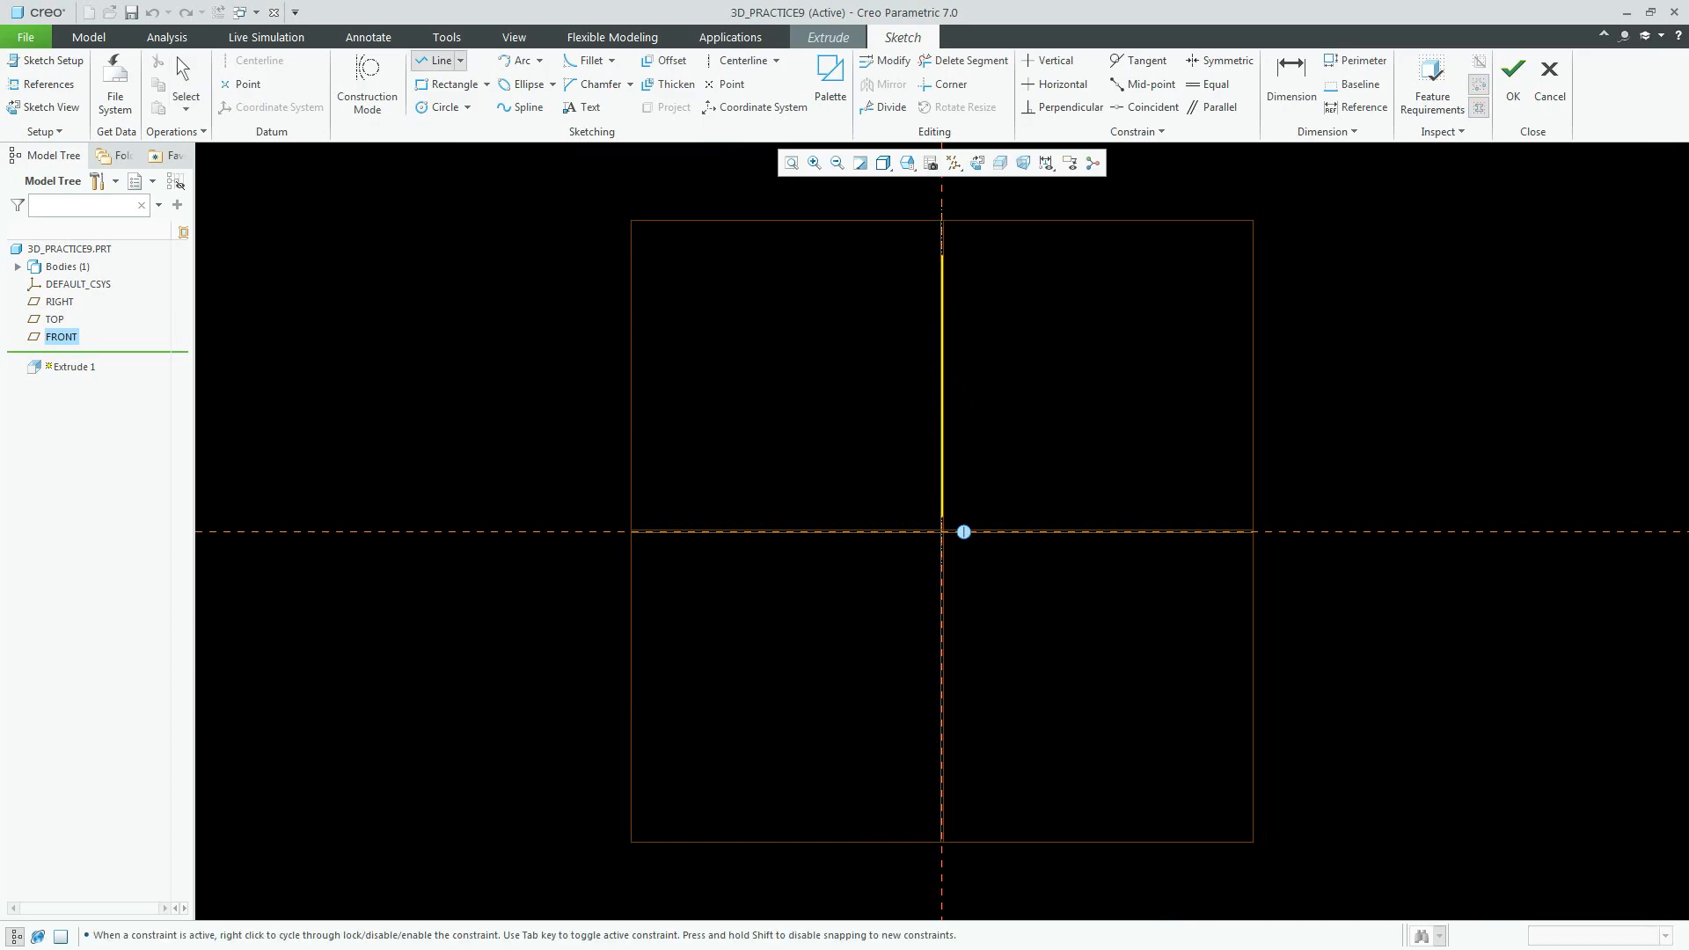
pyautogui.click(942, 528)
pyautogui.click(1240, 530)
pyautogui.click(1241, 470)
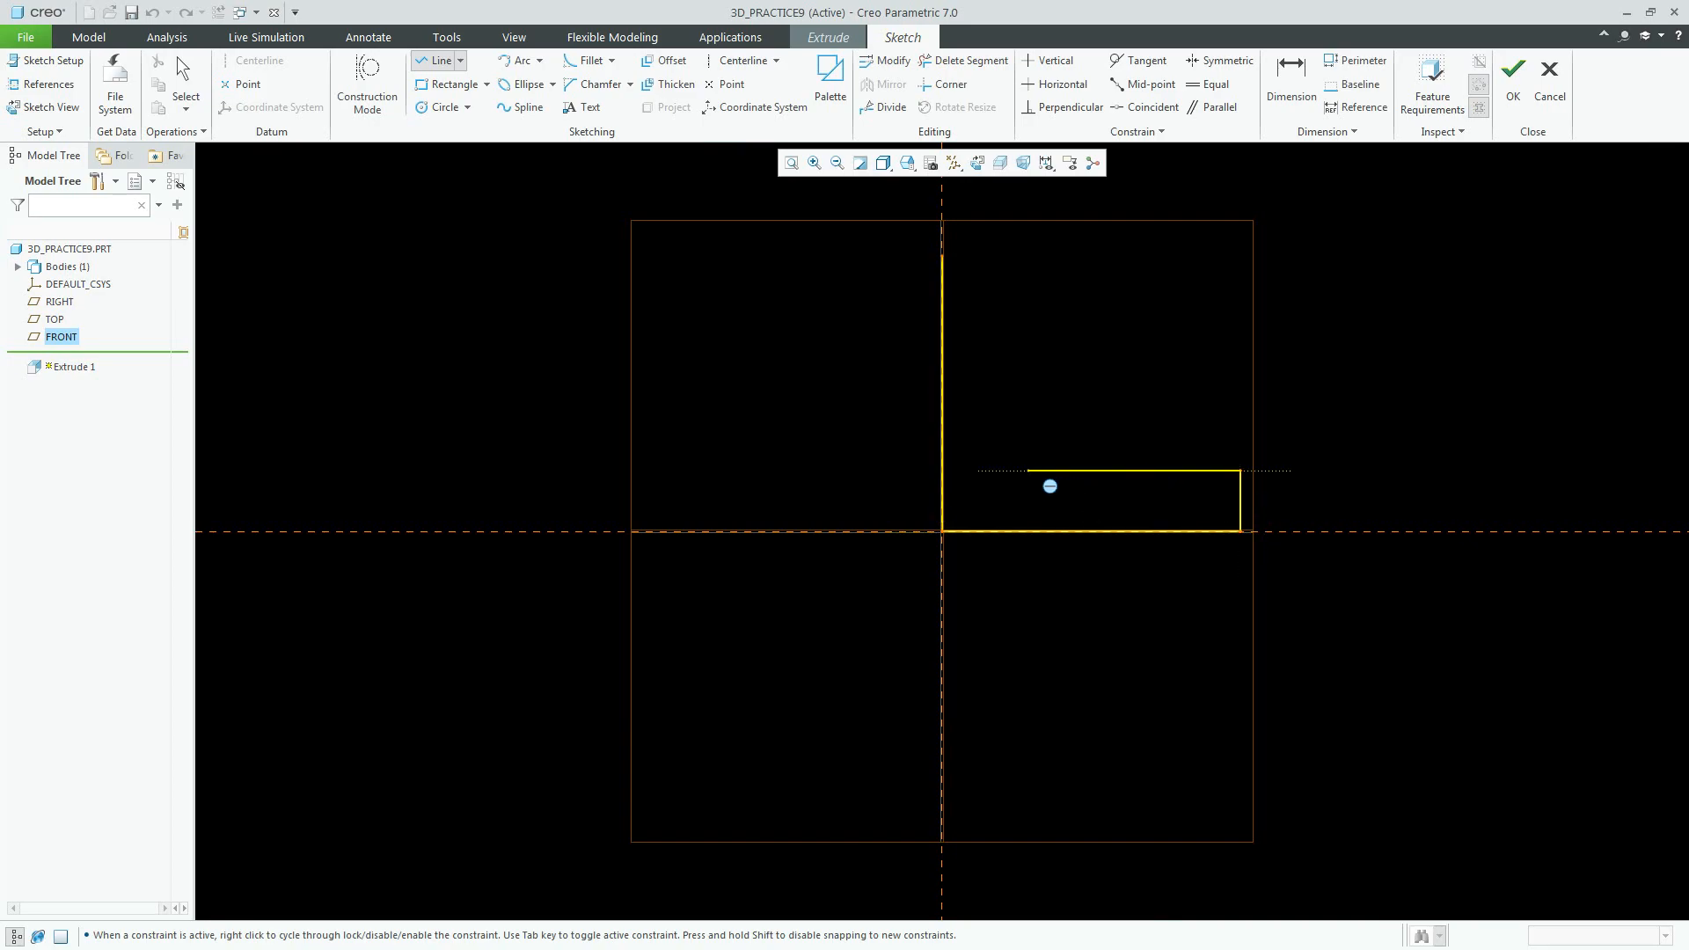
pyautogui.click(997, 471)
pyautogui.click(997, 256)
pyautogui.click(942, 256)
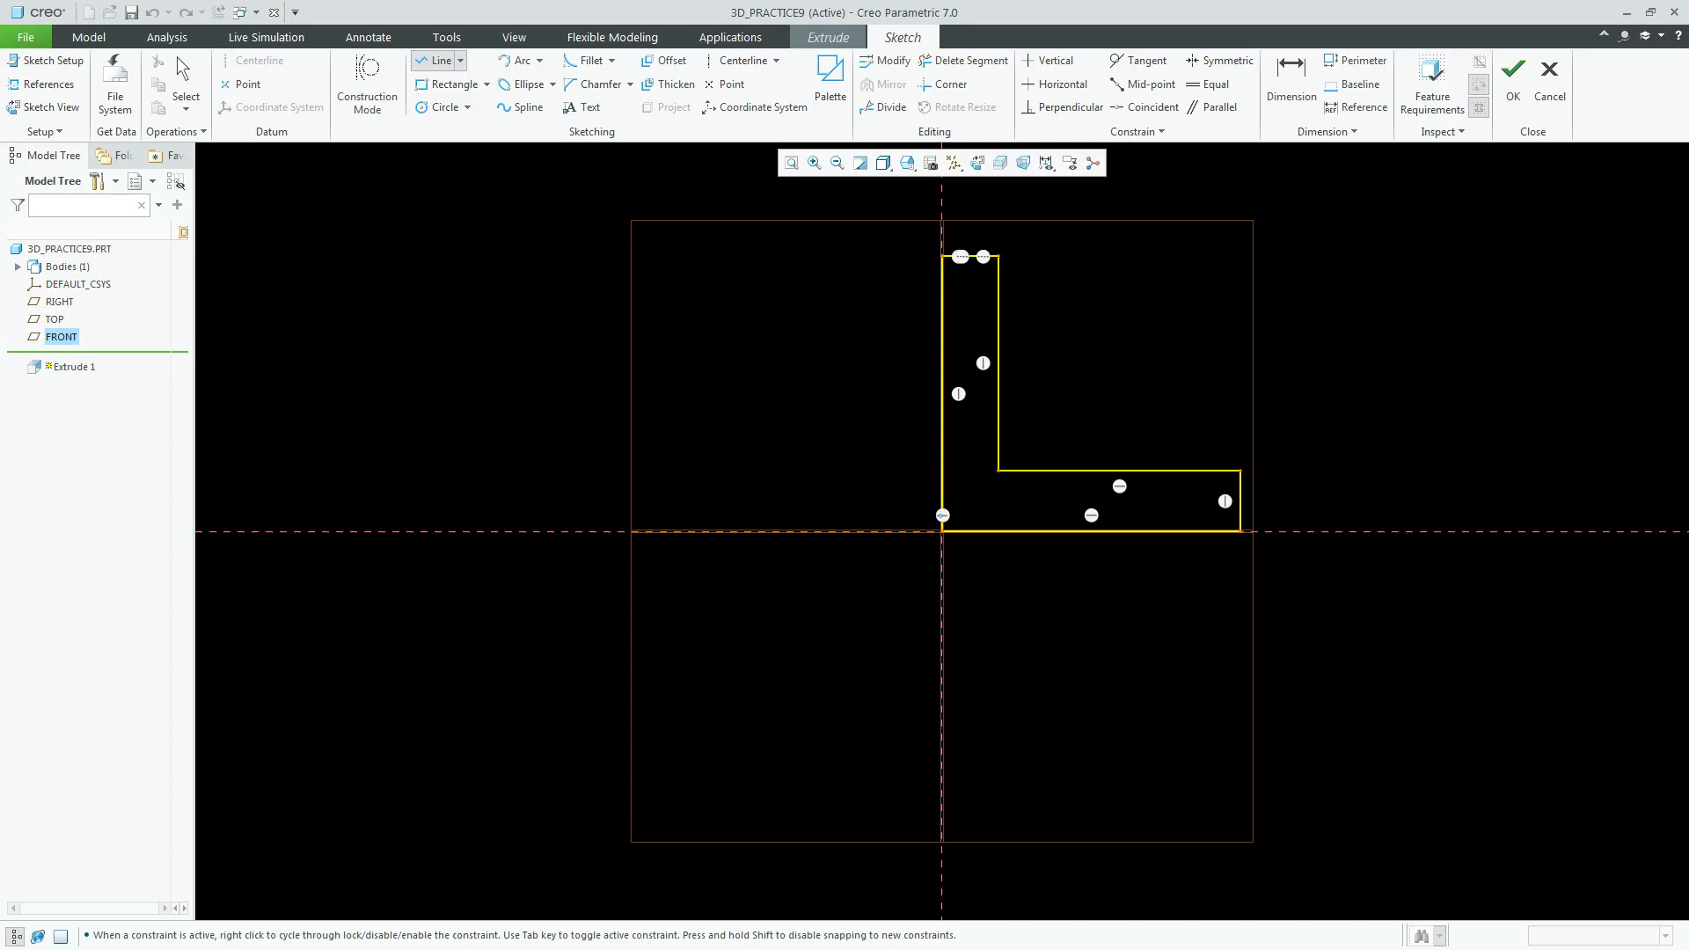
pyautogui.middleClick(1145, 279)
pyautogui.middleClick(1145, 279)
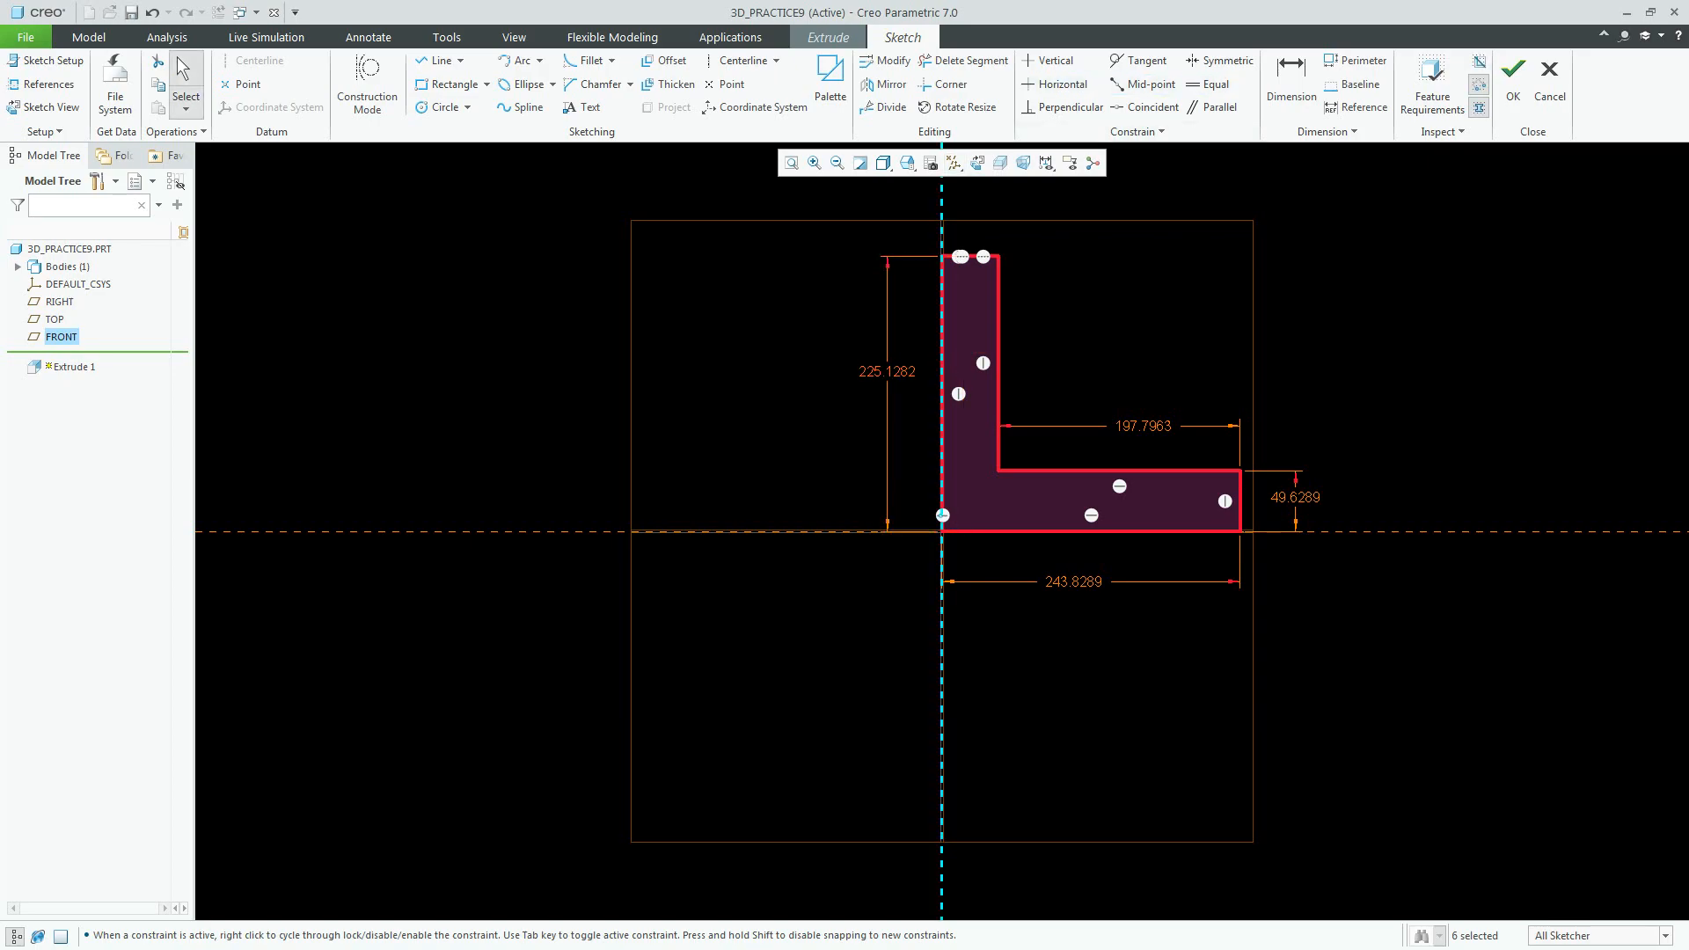
# Dimension the thickness of the L profile's upright leg along its top edge
pyautogui.click(1291, 85)
pyautogui.click(971, 256)
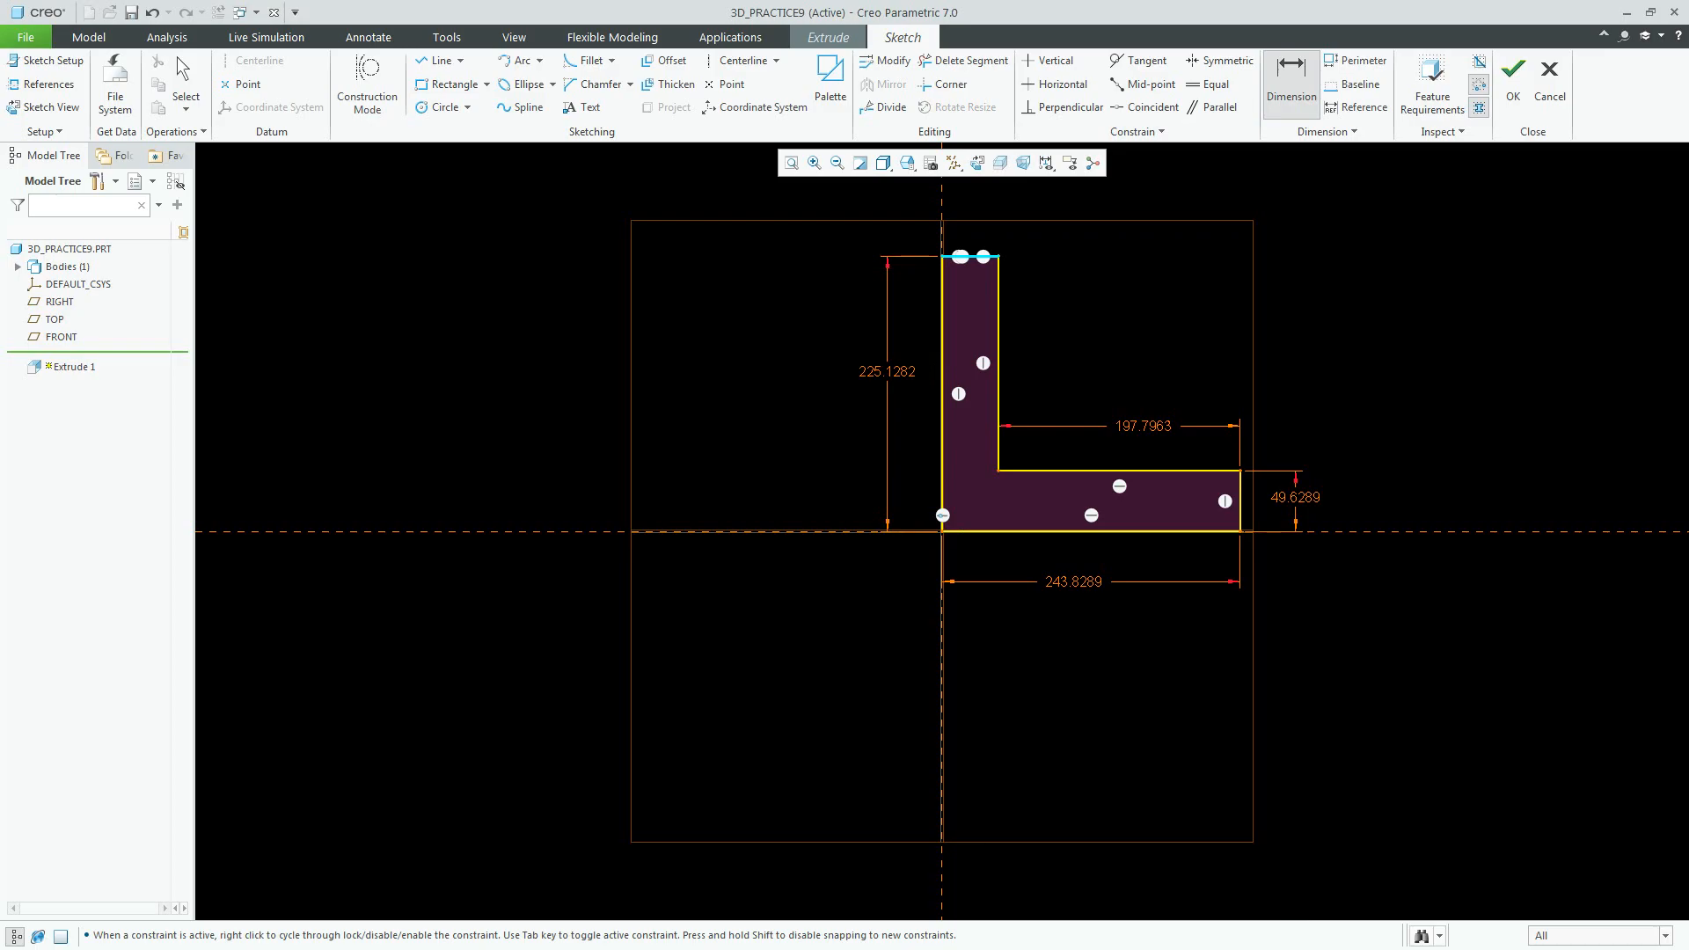
pyautogui.middleClick(991, 203)
pyautogui.press('Return')
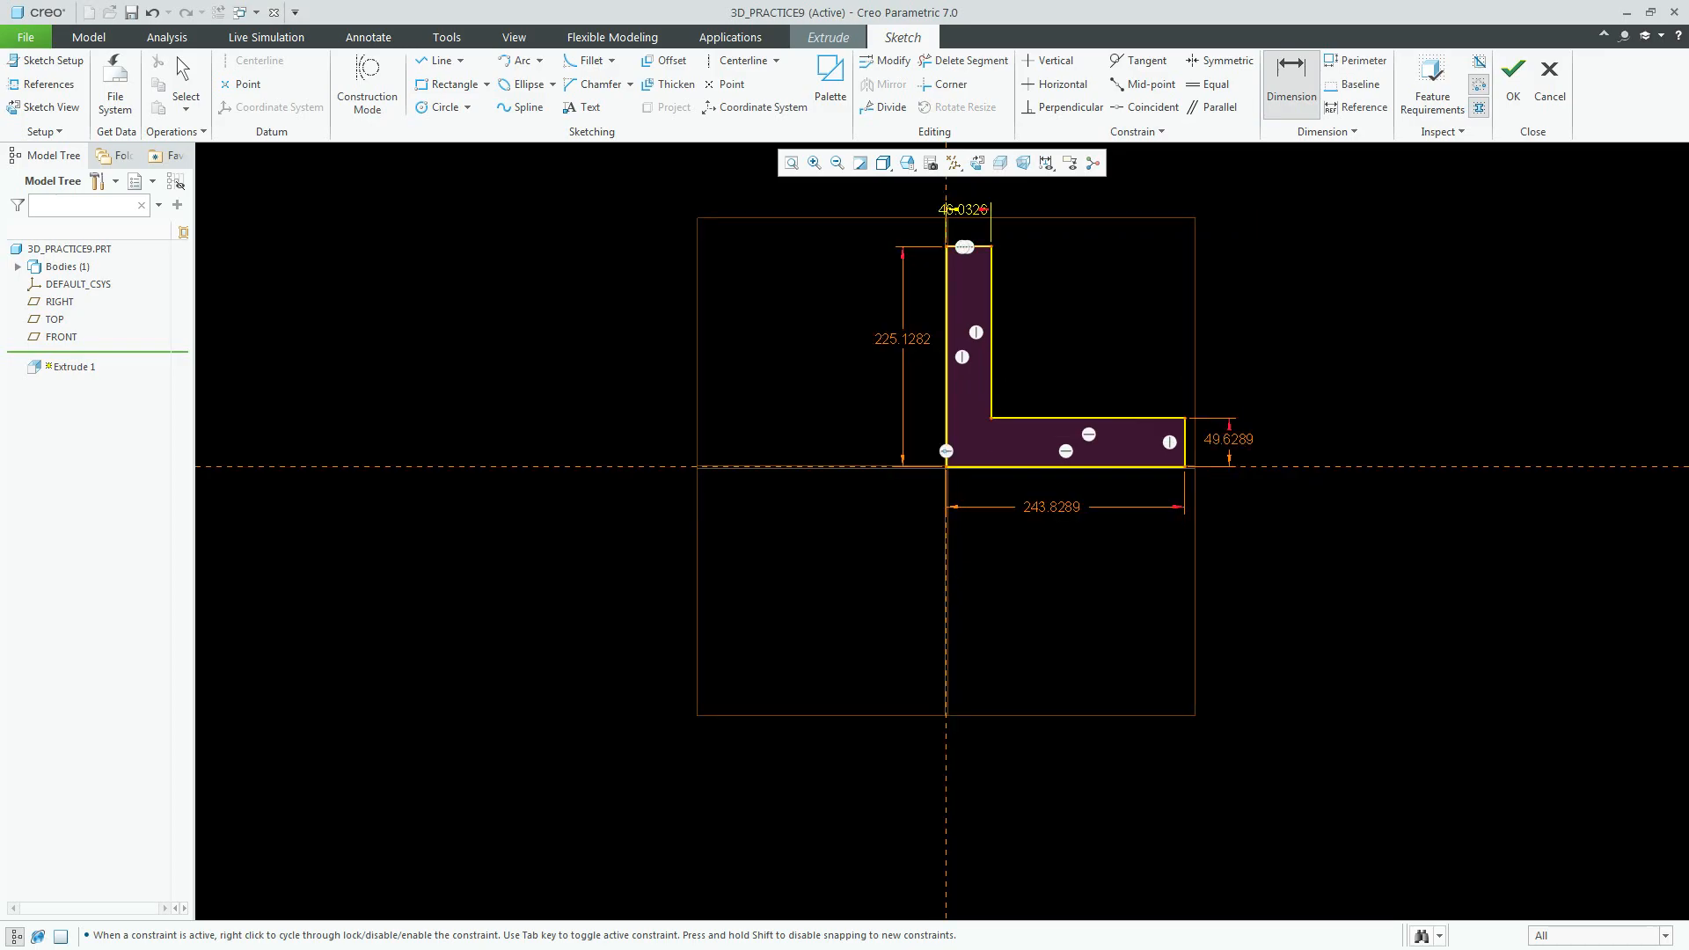
pyautogui.click(790, 162)
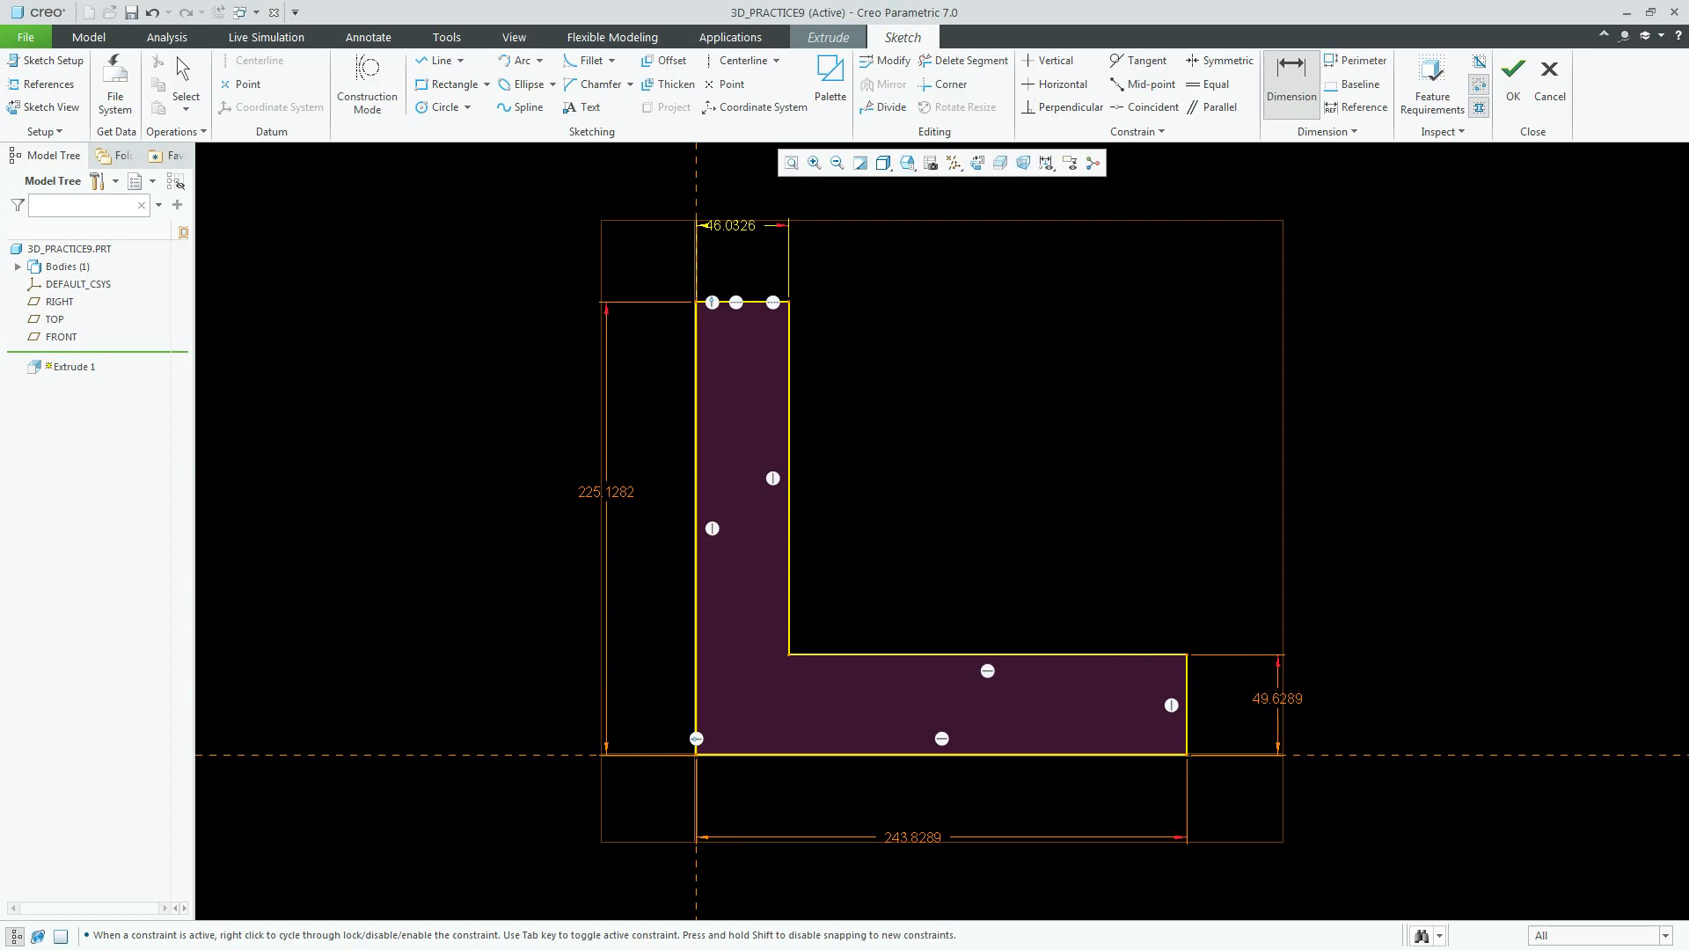
# Gather the L profile's four dimensions for joint modification and turn off automatic regeneration
pyautogui.click(885, 61)
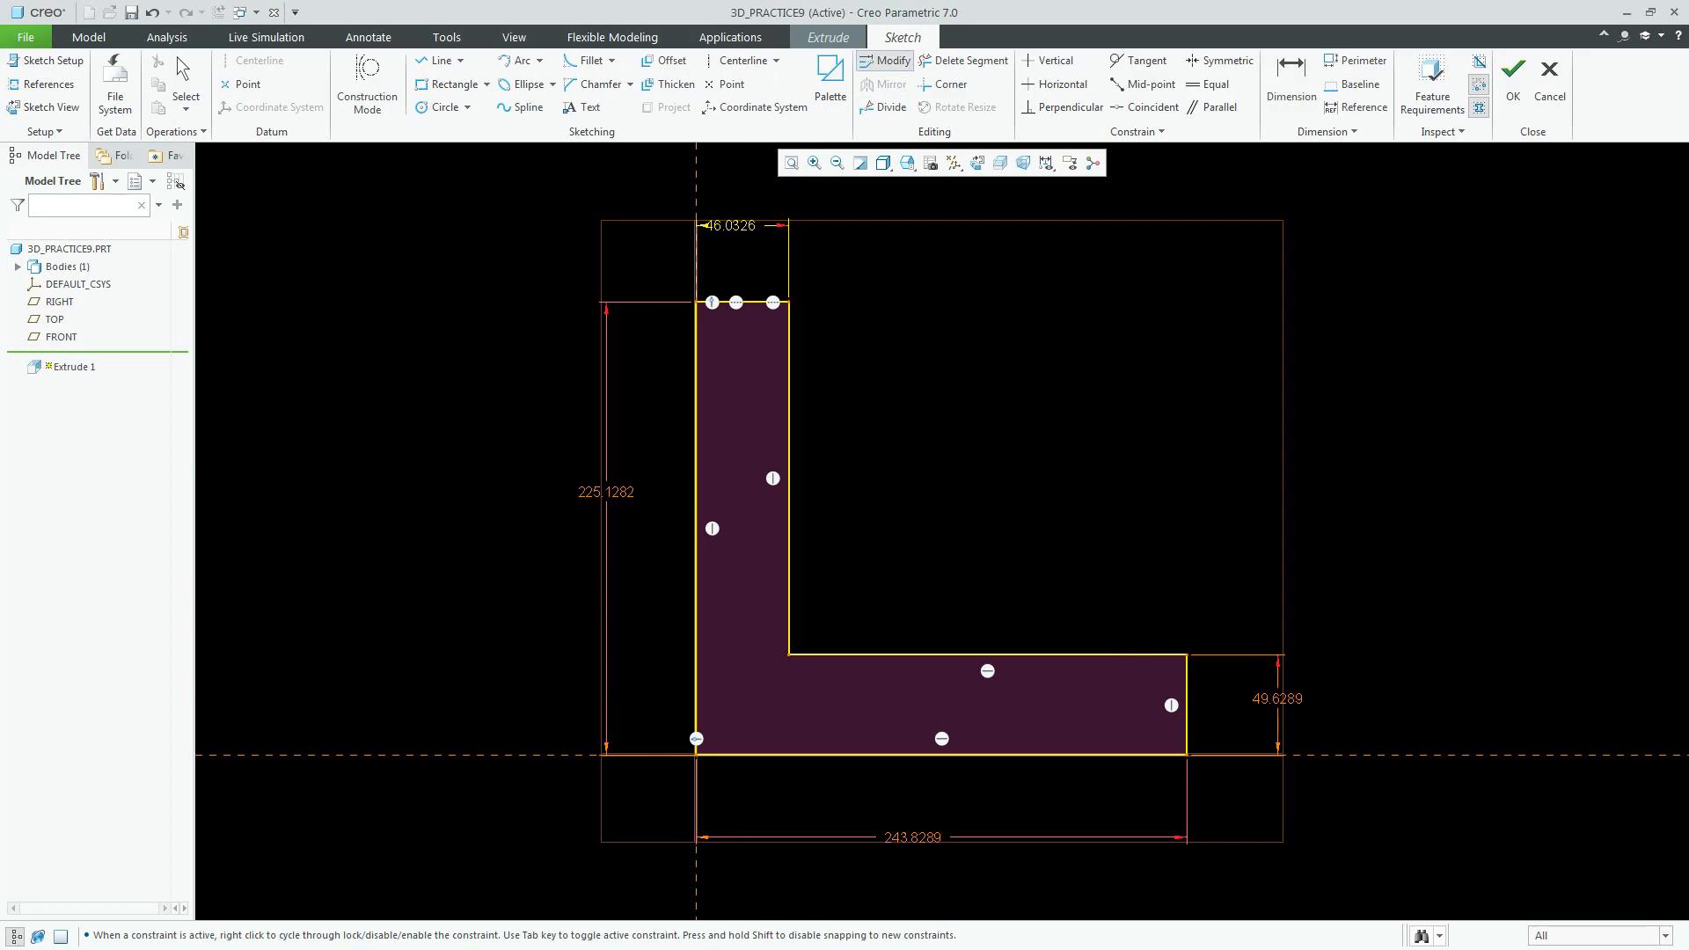
pyautogui.click(912, 836)
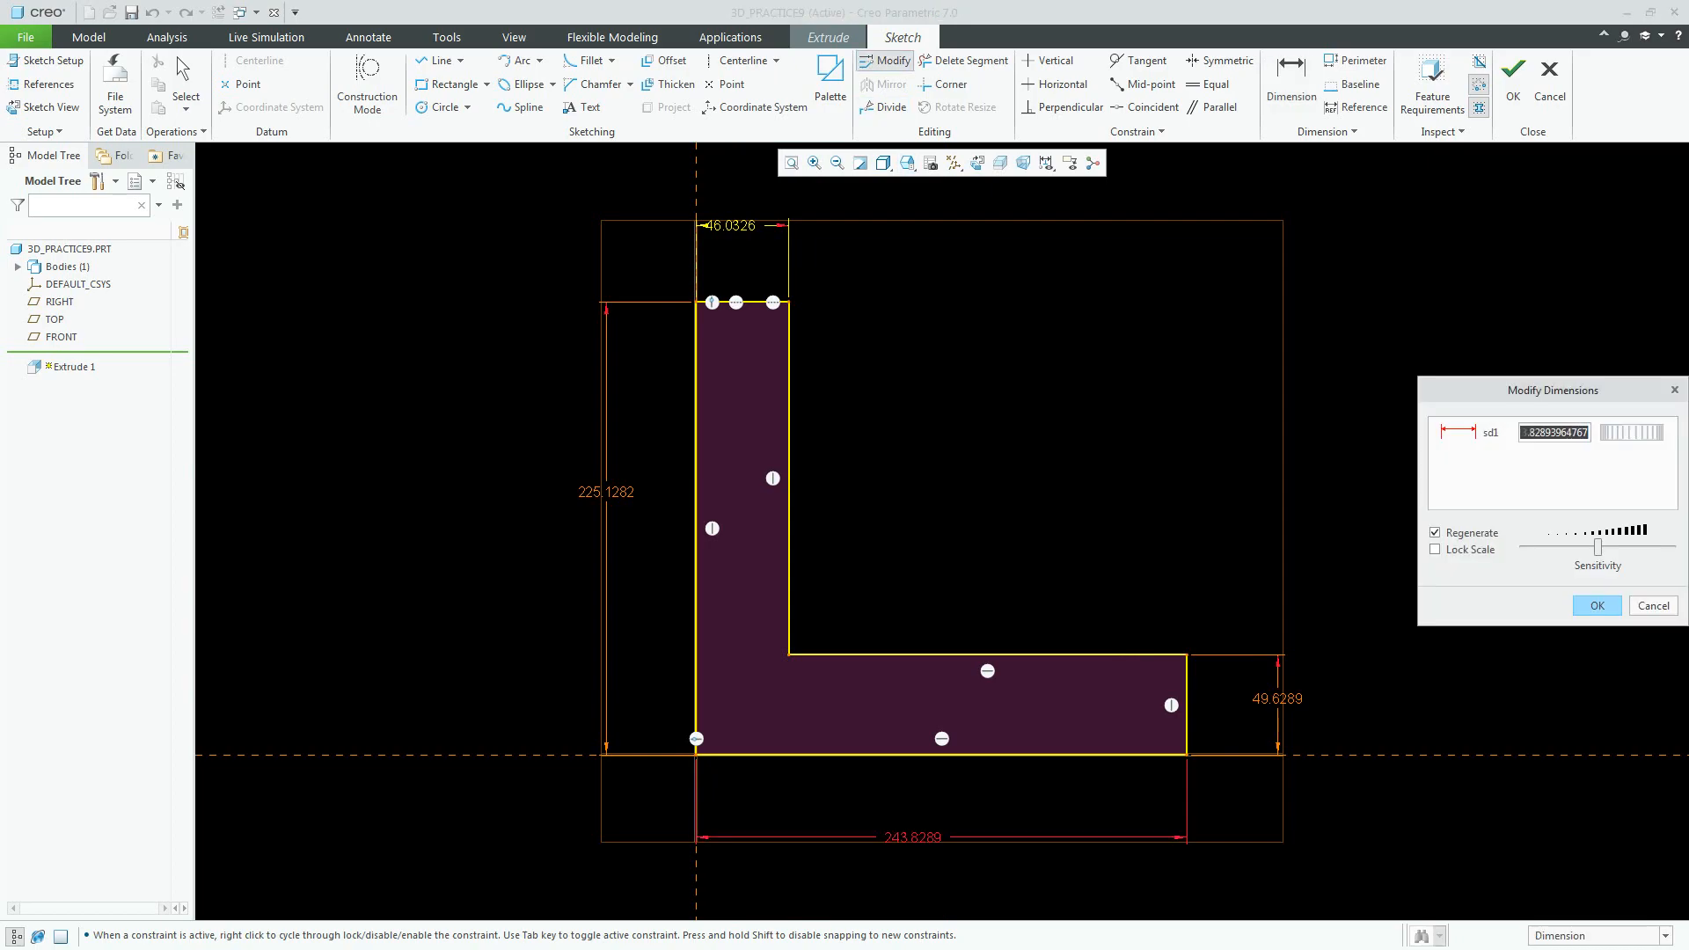
pyautogui.click(1277, 698)
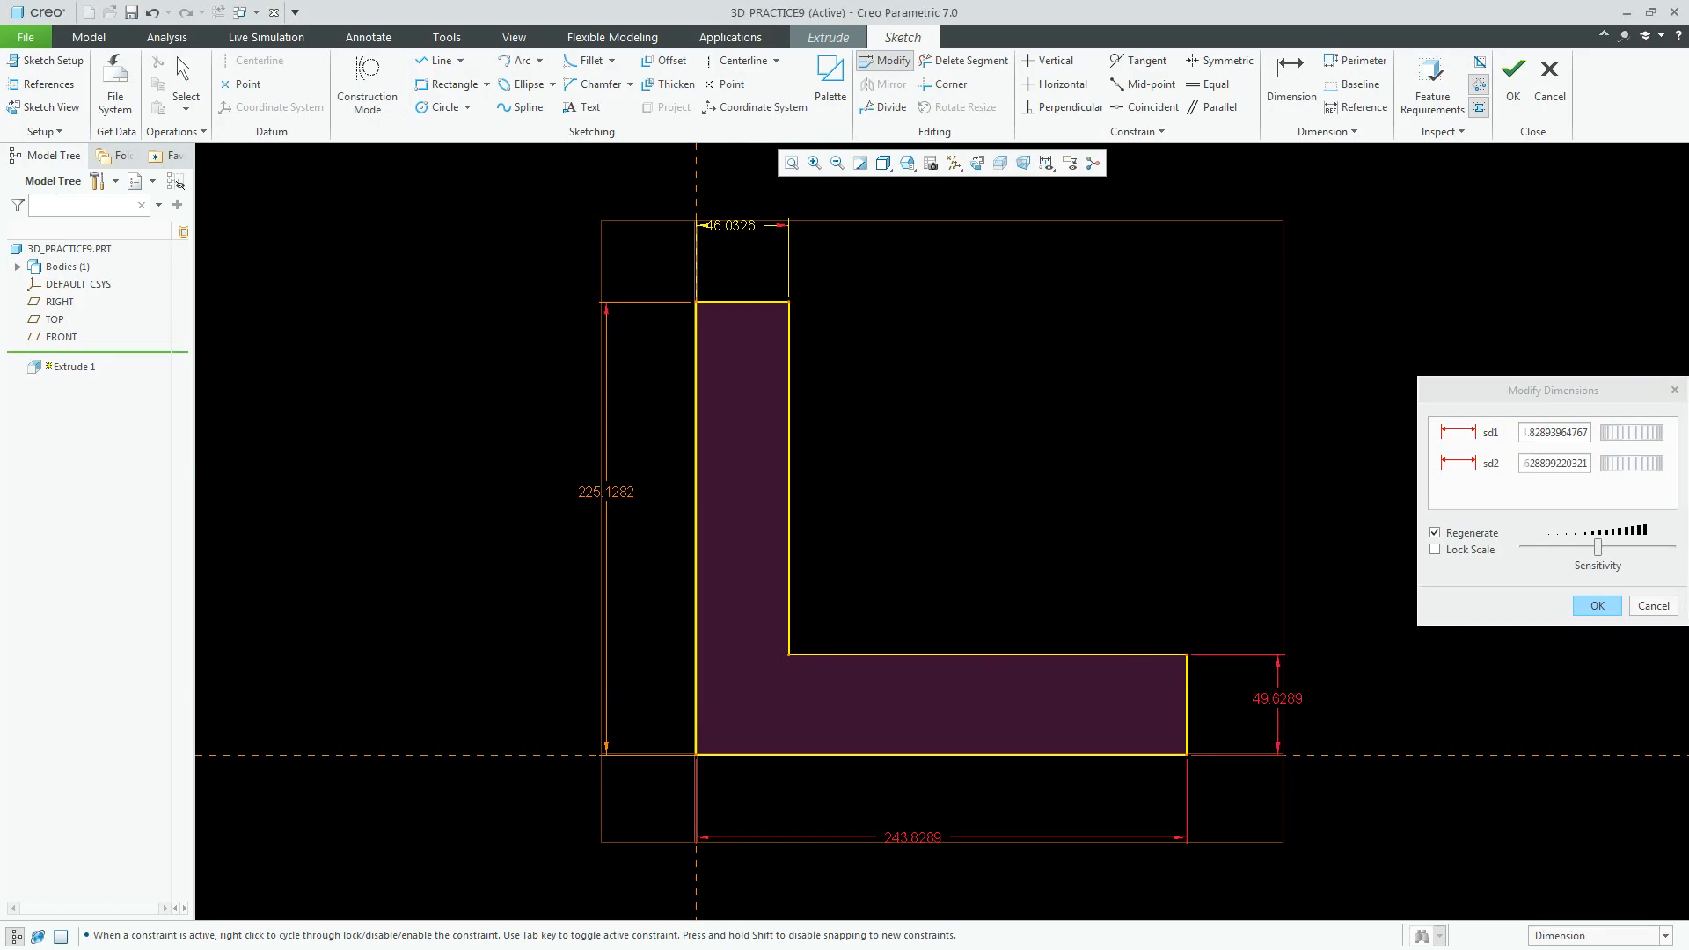
pyautogui.click(606, 491)
pyautogui.click(731, 225)
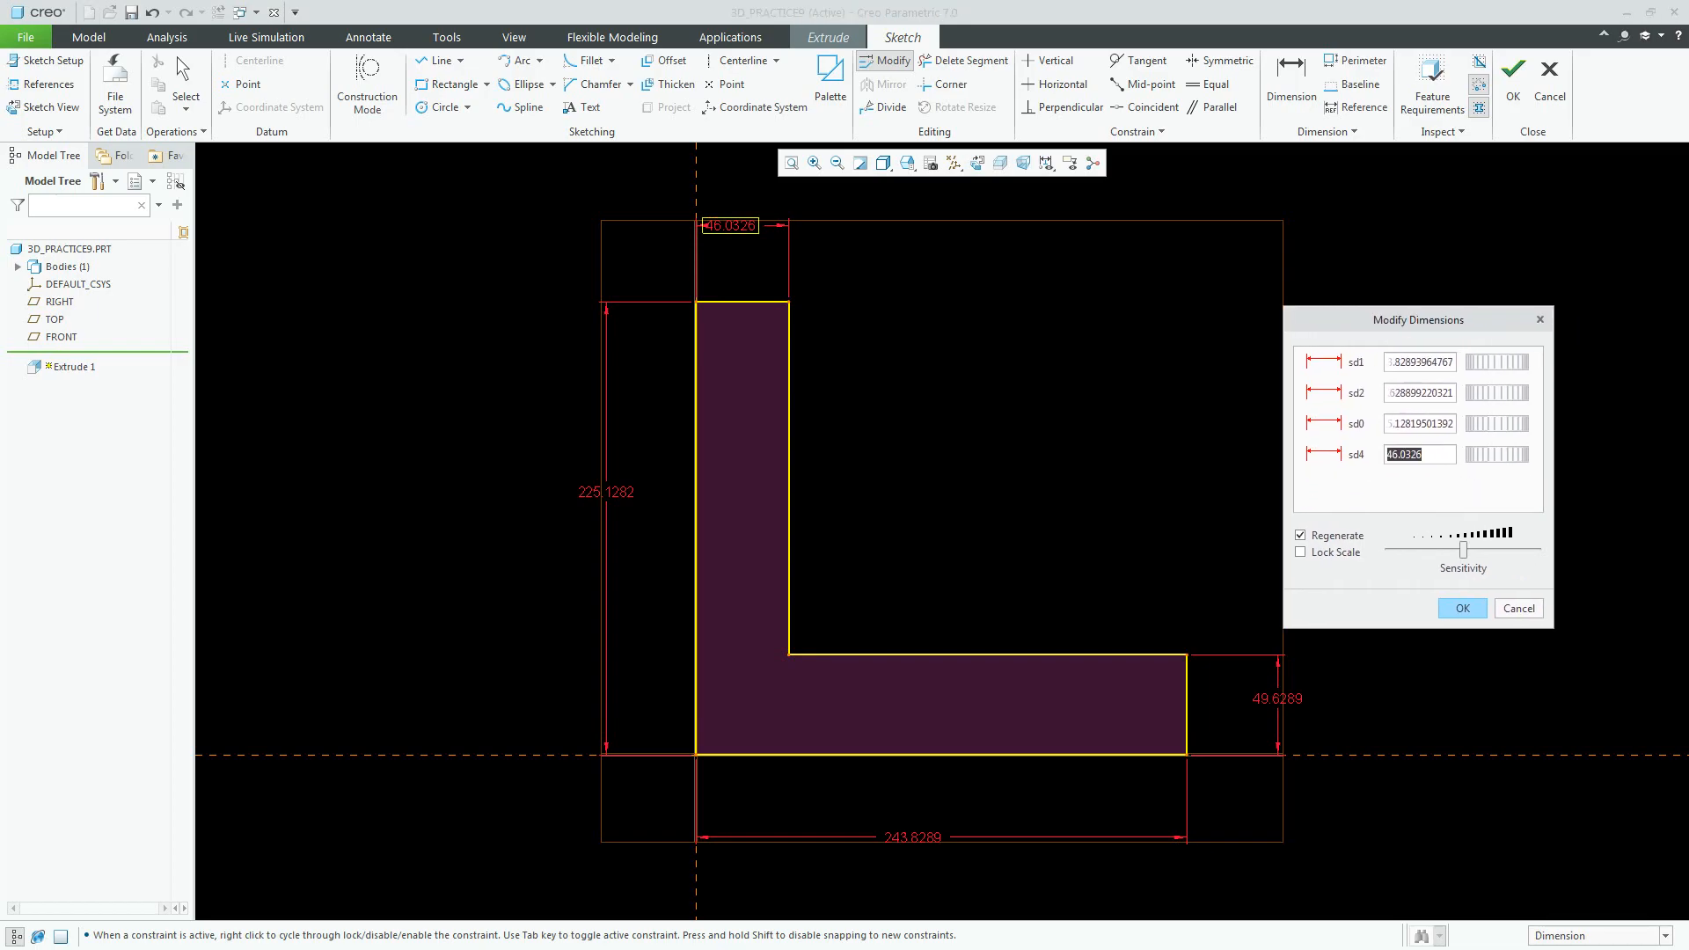
pyautogui.click(1405, 362)
pyautogui.click(1307, 535)
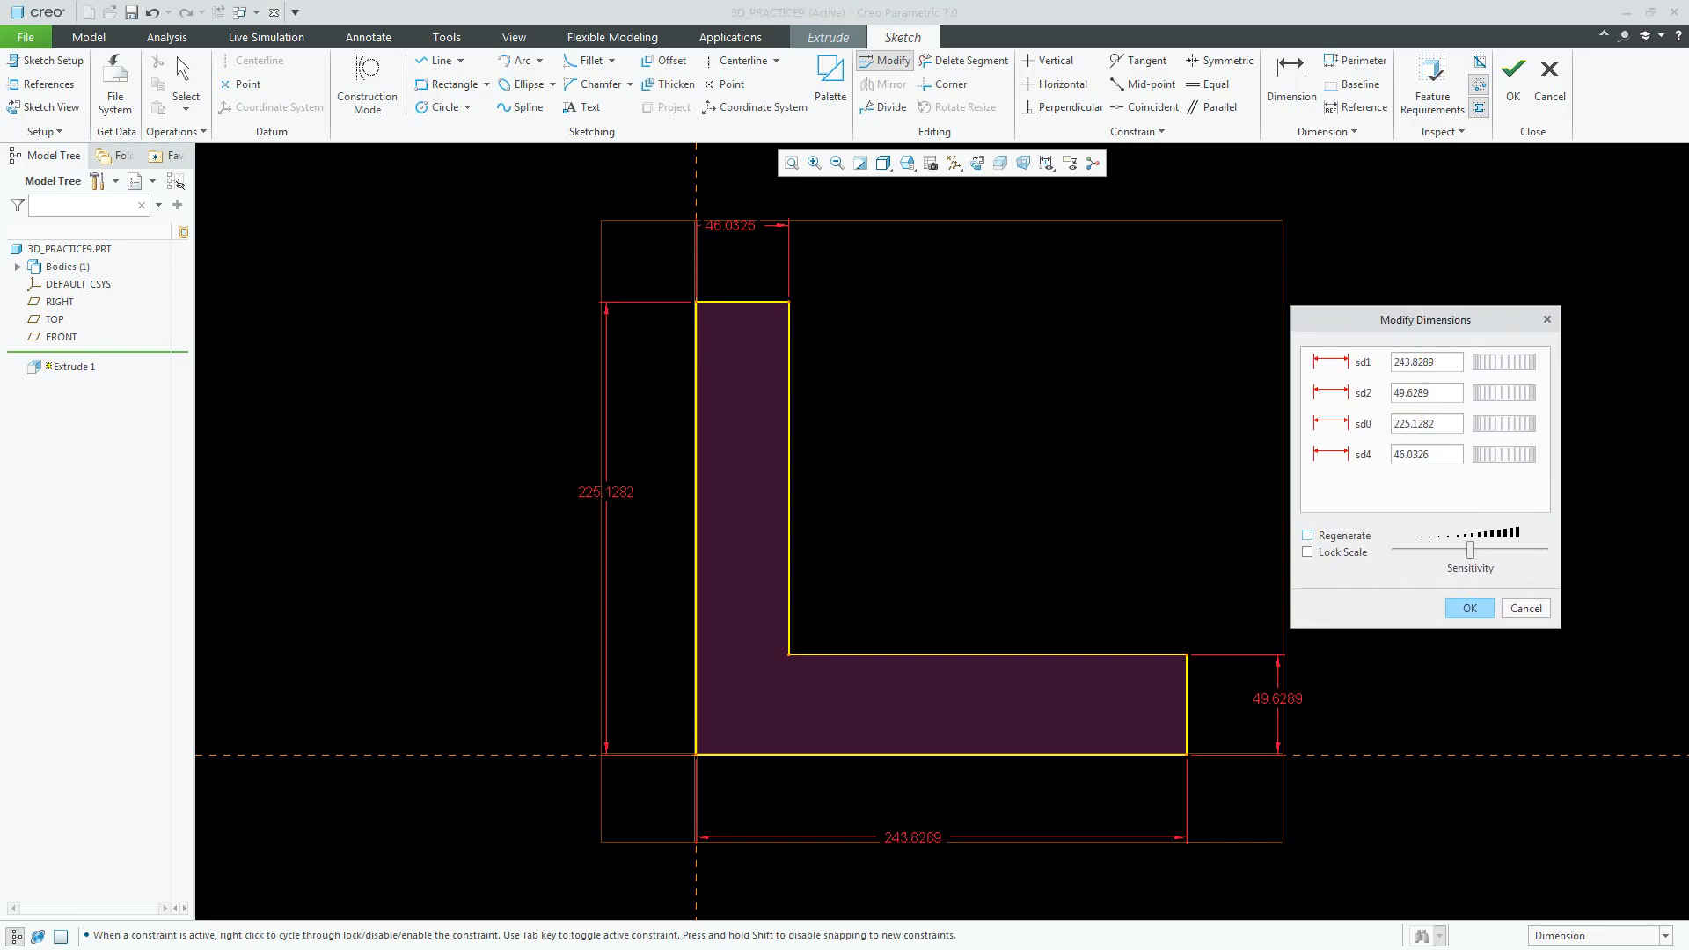
# Set the L profile's base length to 40, base thickness to 20, overall height to 75 and upright thickness to 15
pyautogui.doubleClick(1414, 363)
pyautogui.write('40')
pyautogui.press('Return')
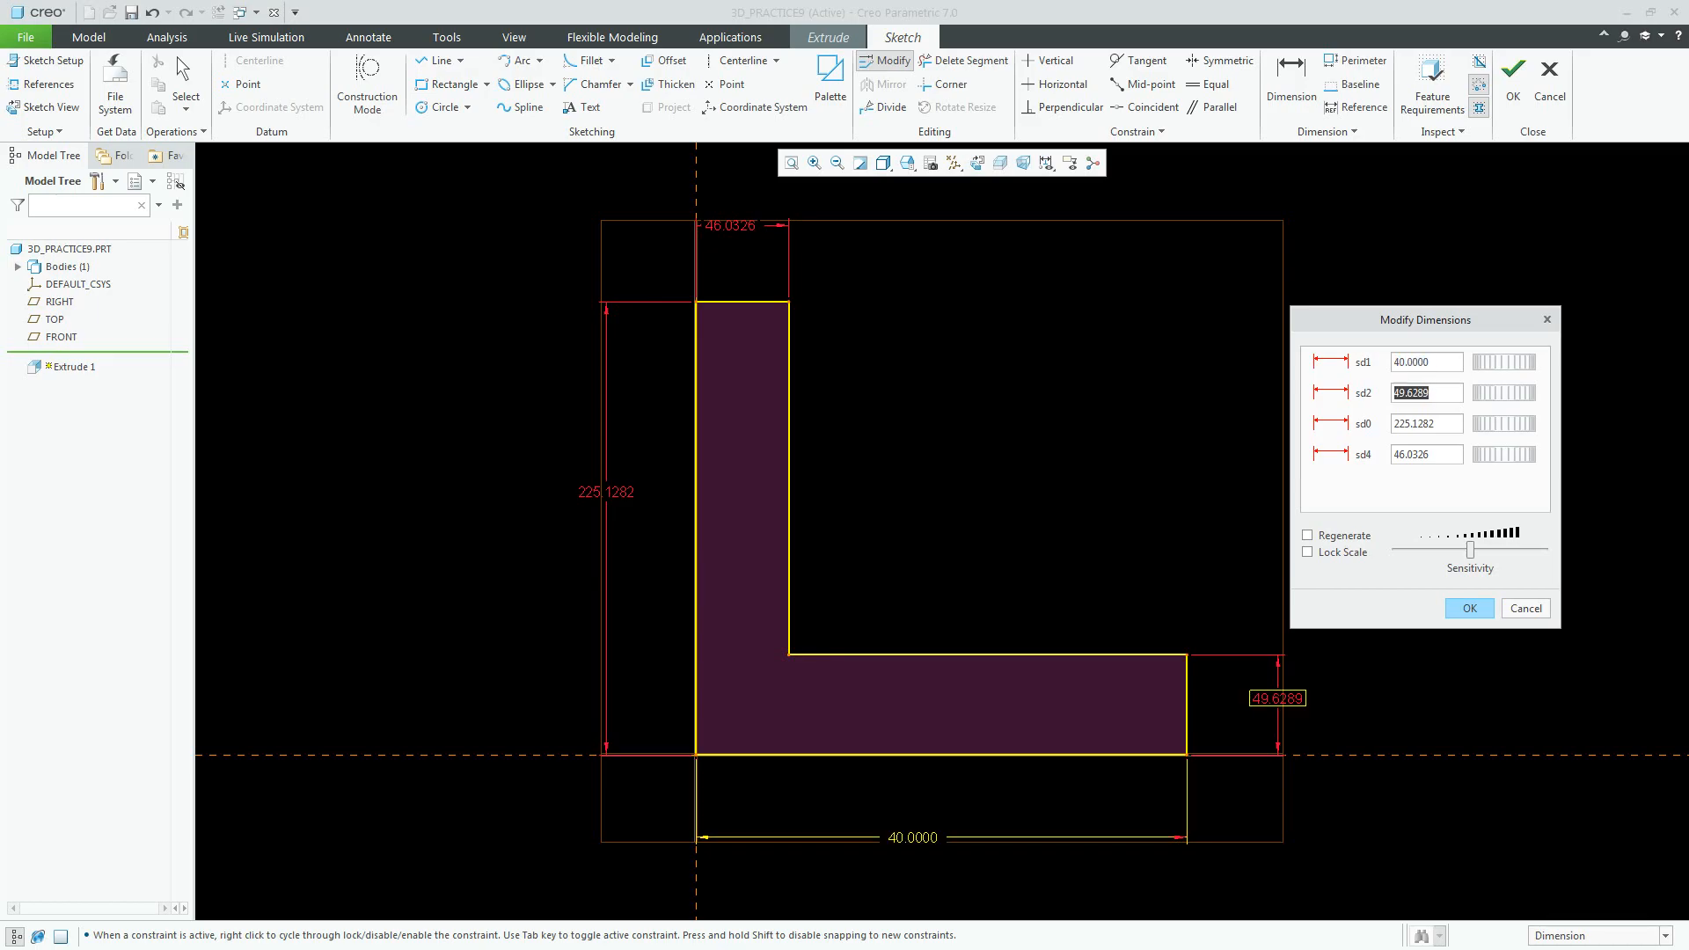
pyautogui.write('20')
pyautogui.press('Return')
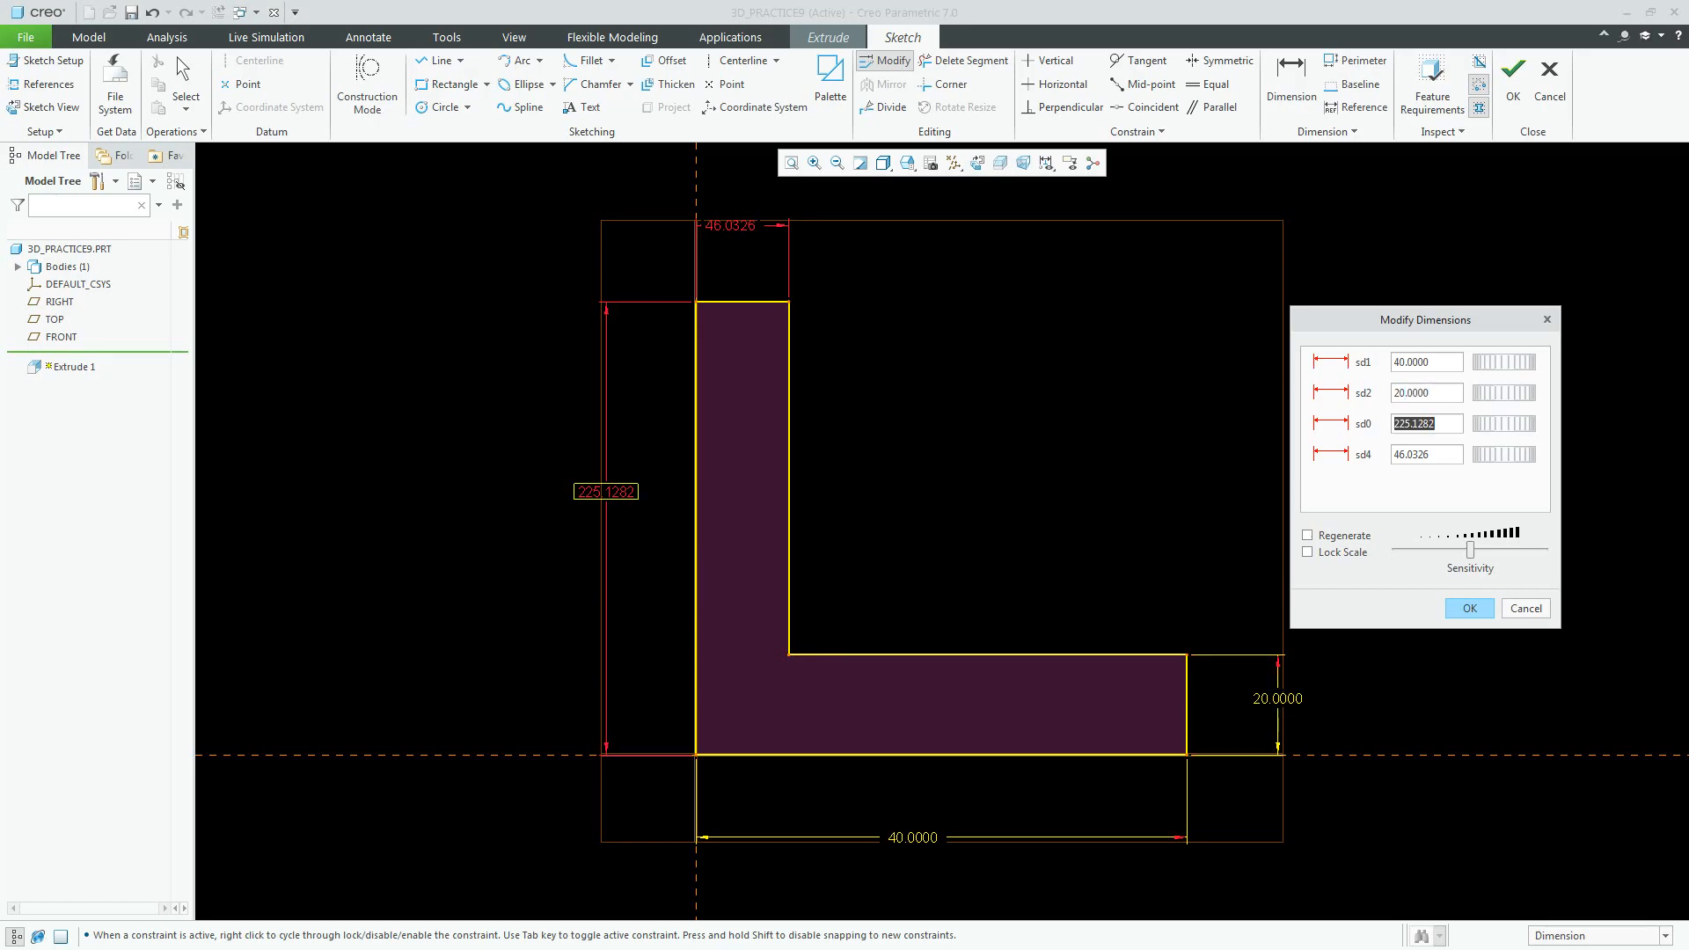
pyautogui.write('75')
pyautogui.press('Return')
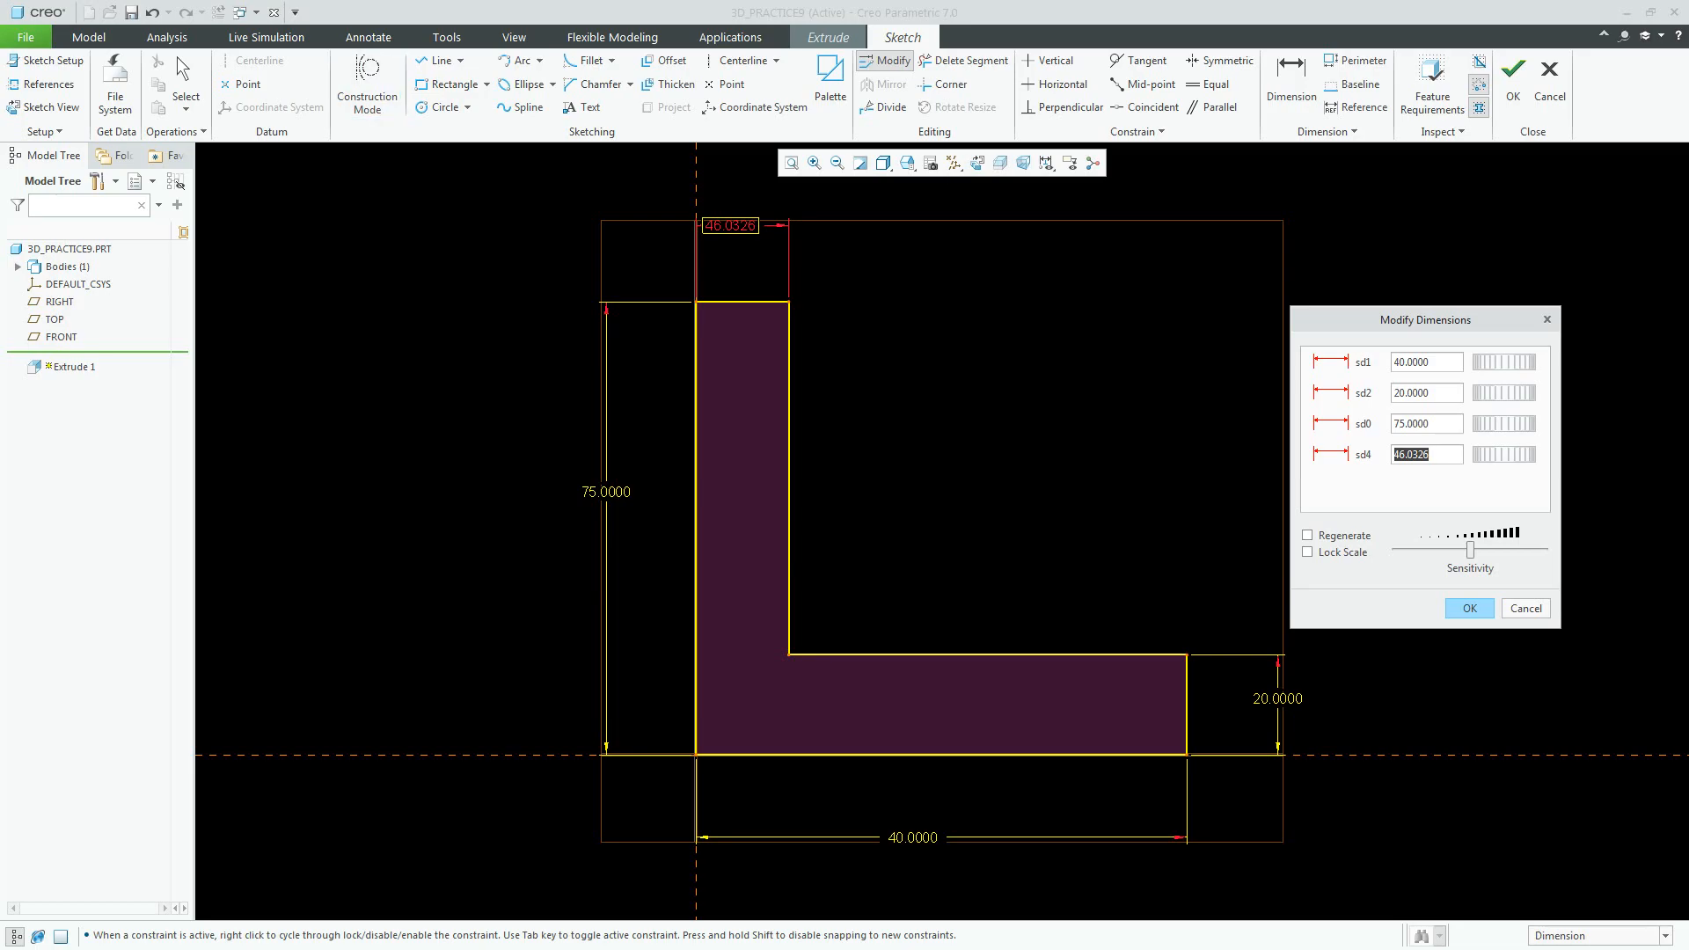
pyautogui.write('15')
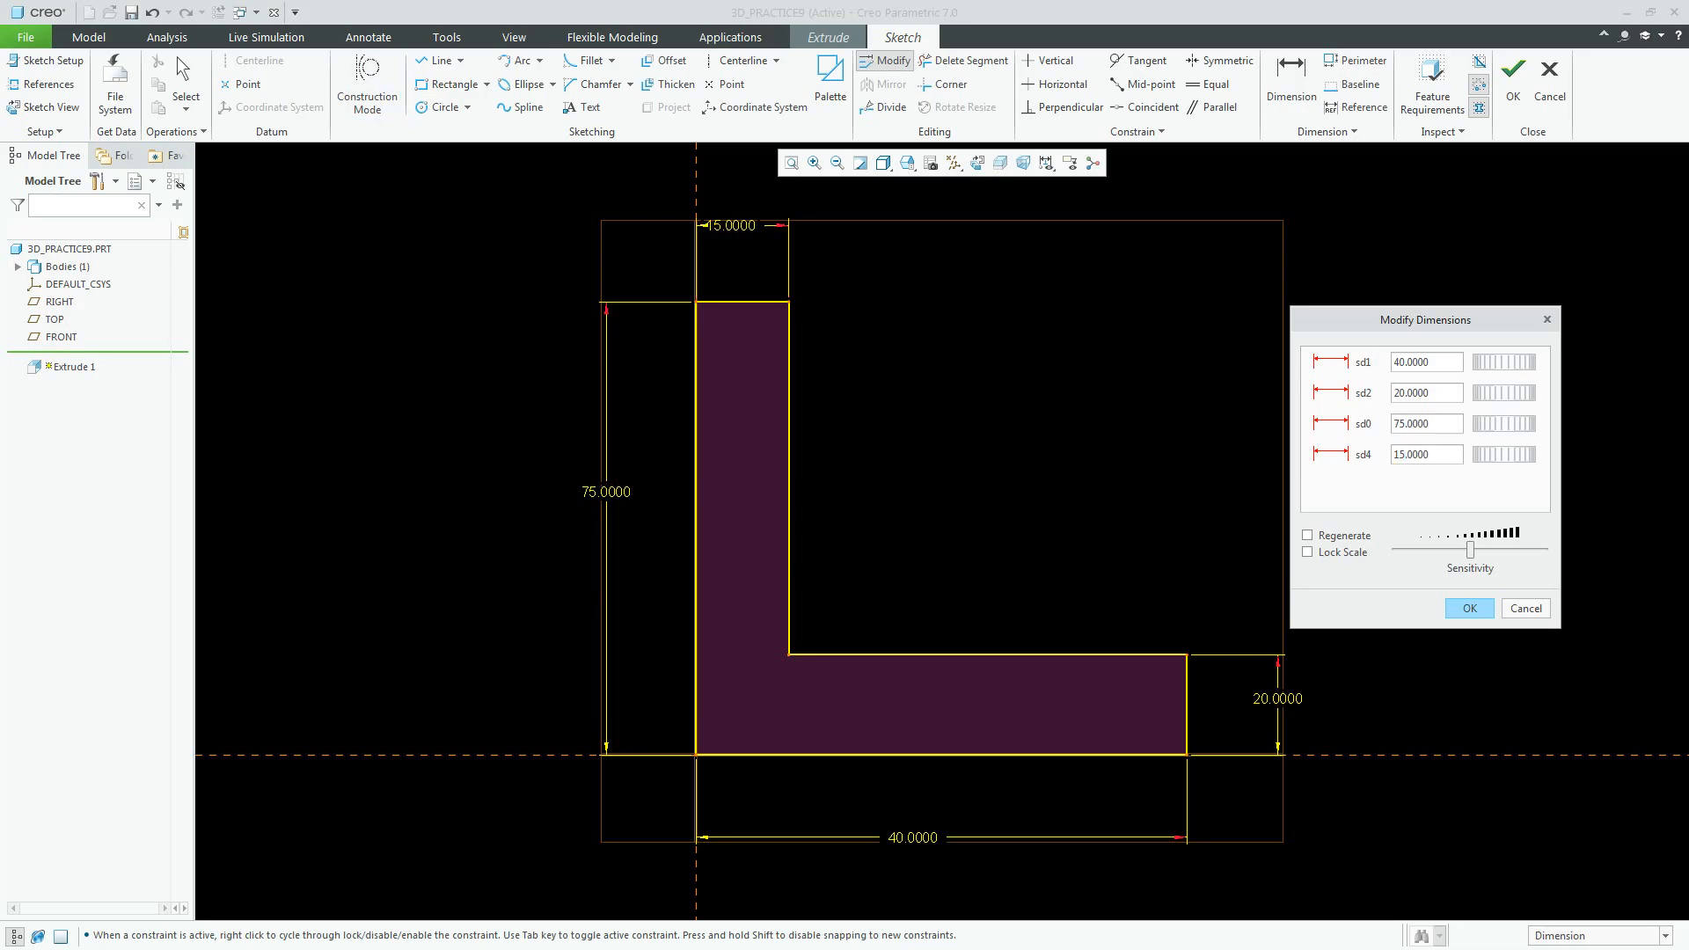
pyautogui.press('Return')
pyautogui.click(985, 493)
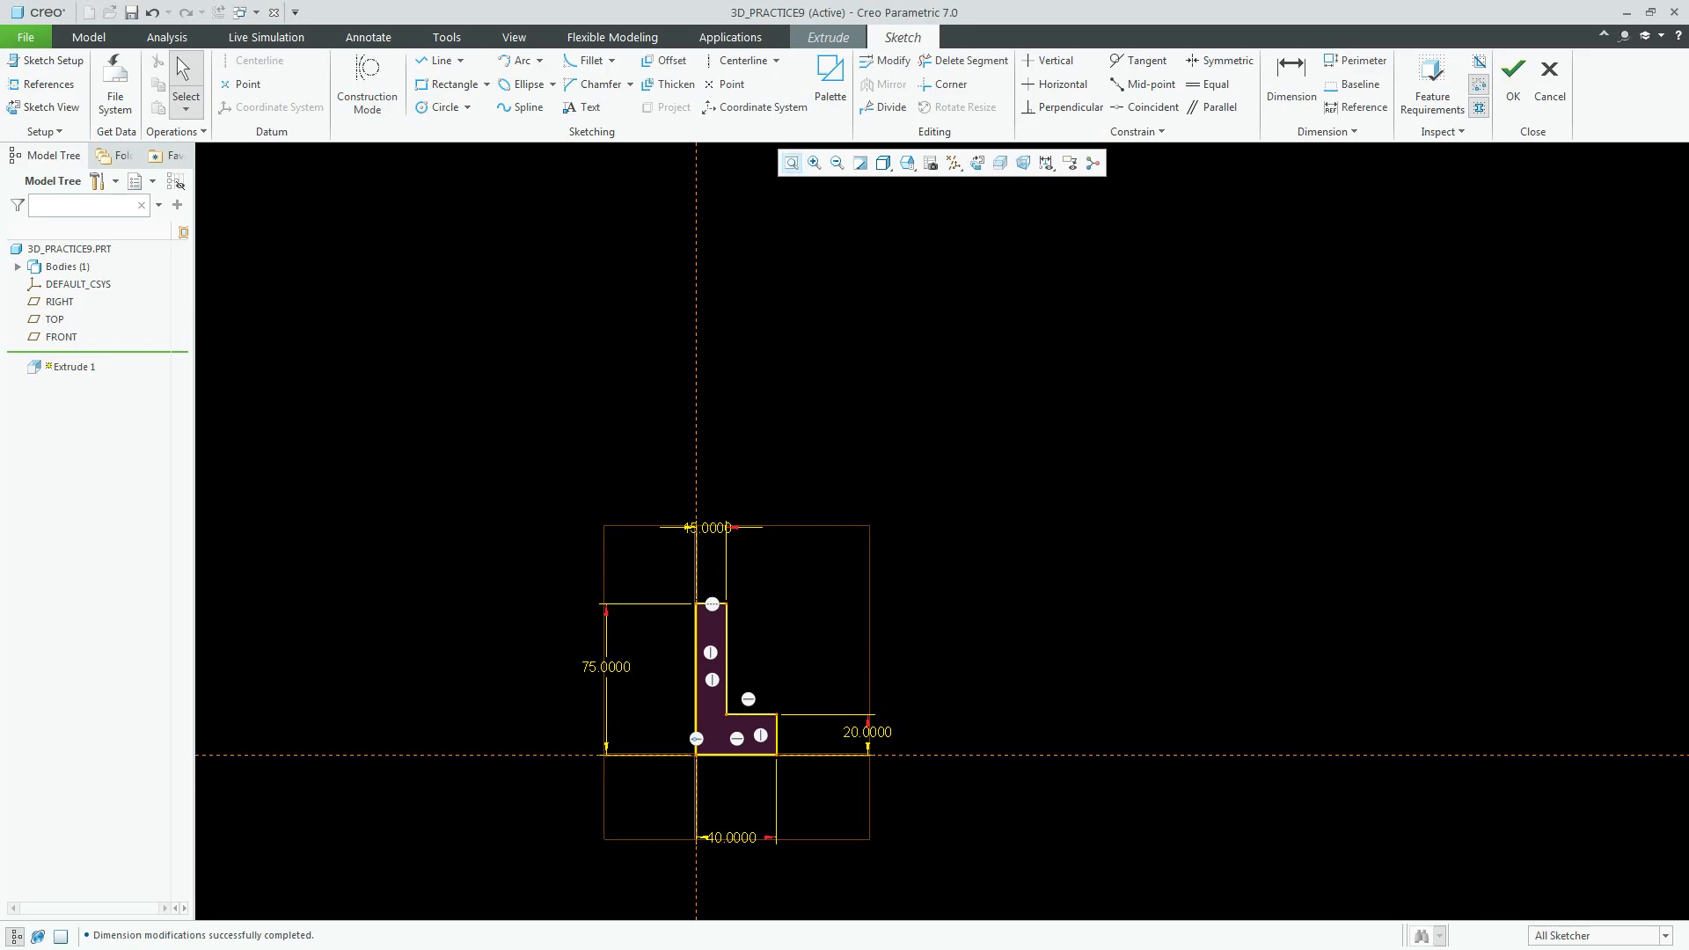
# Move the upright's thickness dimension text clear of its extension lines
pyautogui.click(792, 164)
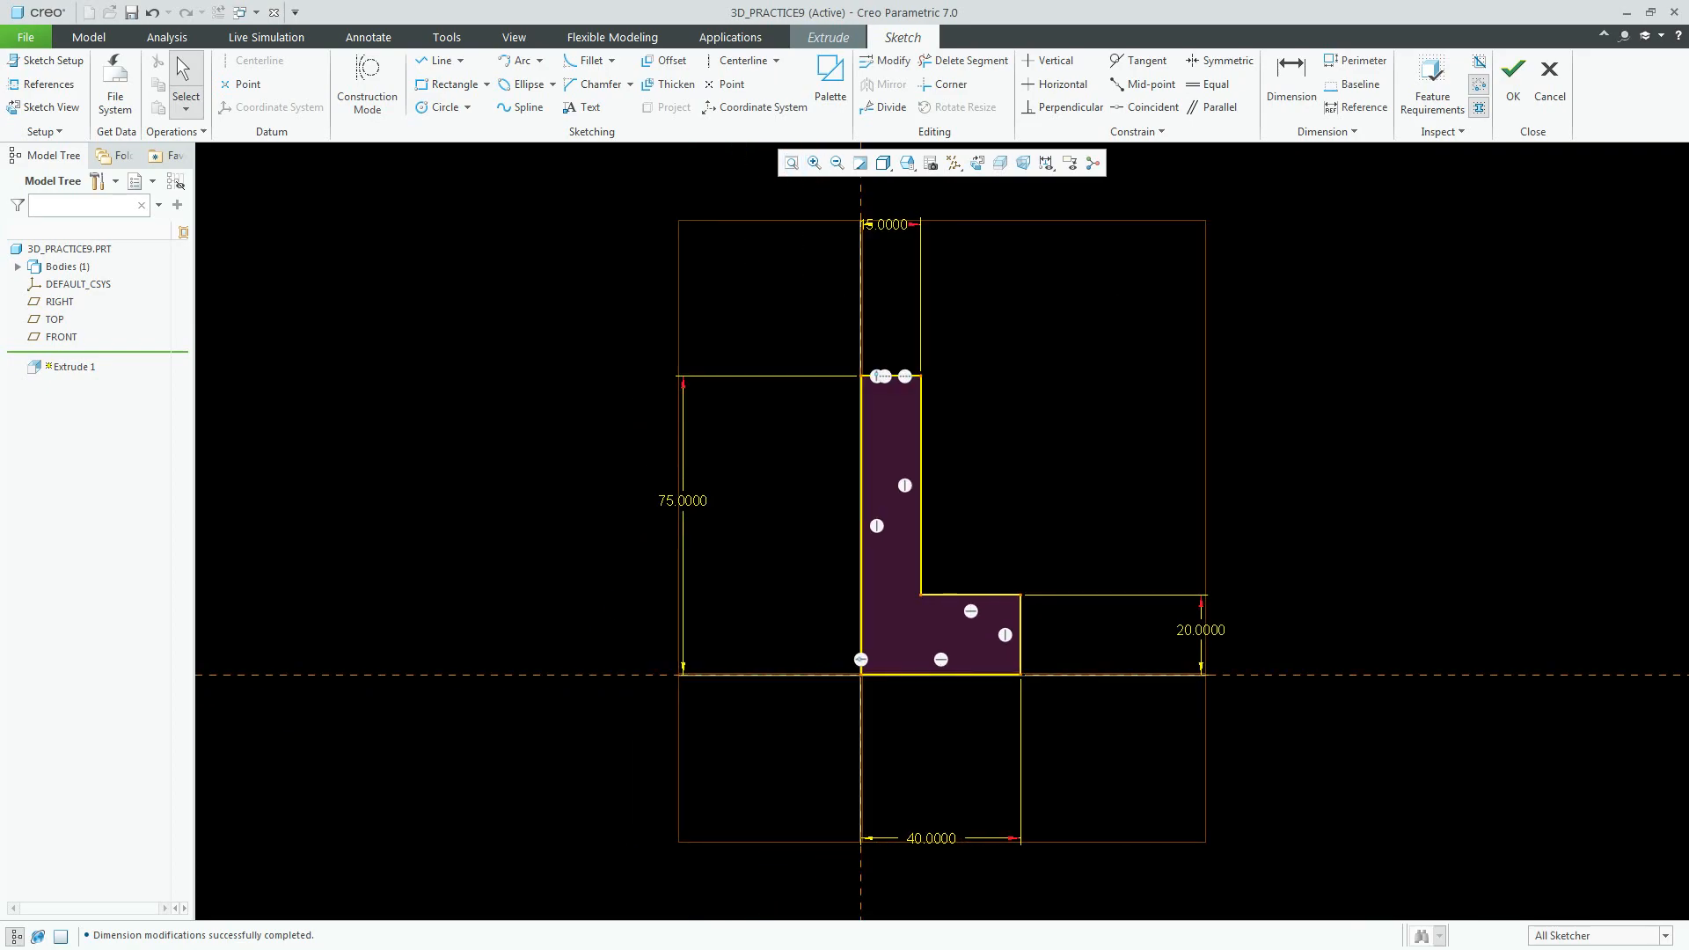
pyautogui.moveTo(886, 225)
pyautogui.mouseDown()
pyautogui.moveTo(920, 307)
pyautogui.moveTo(979, 346)
pyautogui.moveTo(981, 331)
pyautogui.mouseUp()
pyautogui.click(792, 164)
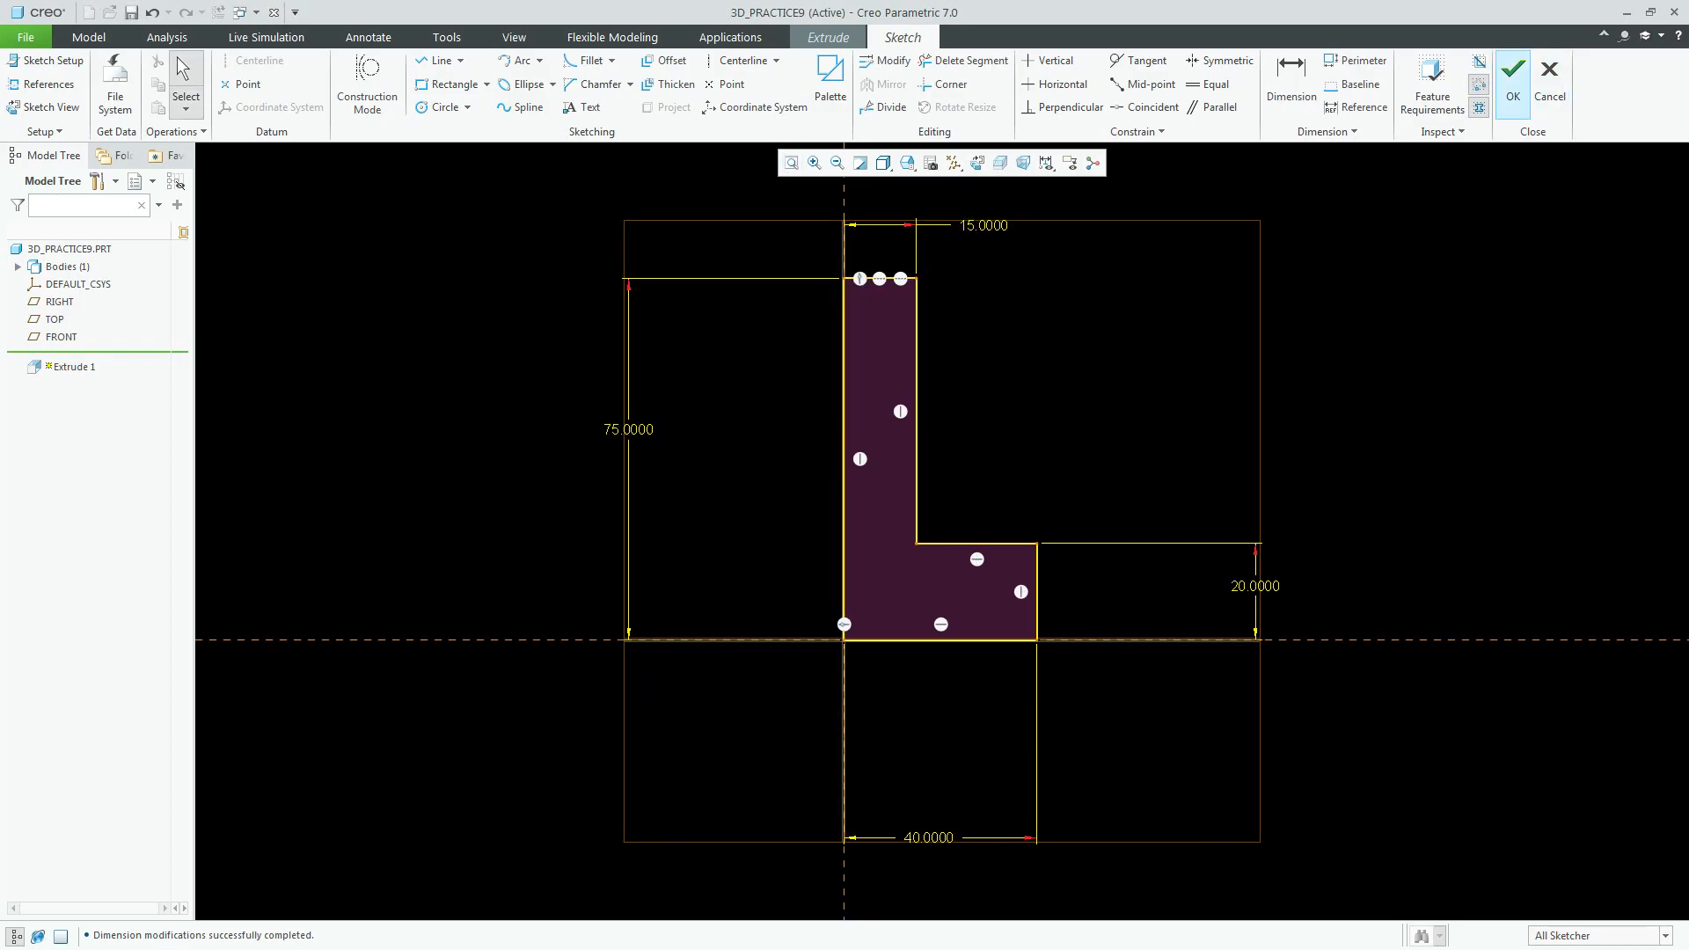
# Finish the sketch and extrude the L profile symmetrically about the sketch plane to a depth of 60, viewed in the default orientation
pyautogui.click(1512, 83)
pyautogui.click(168, 80)
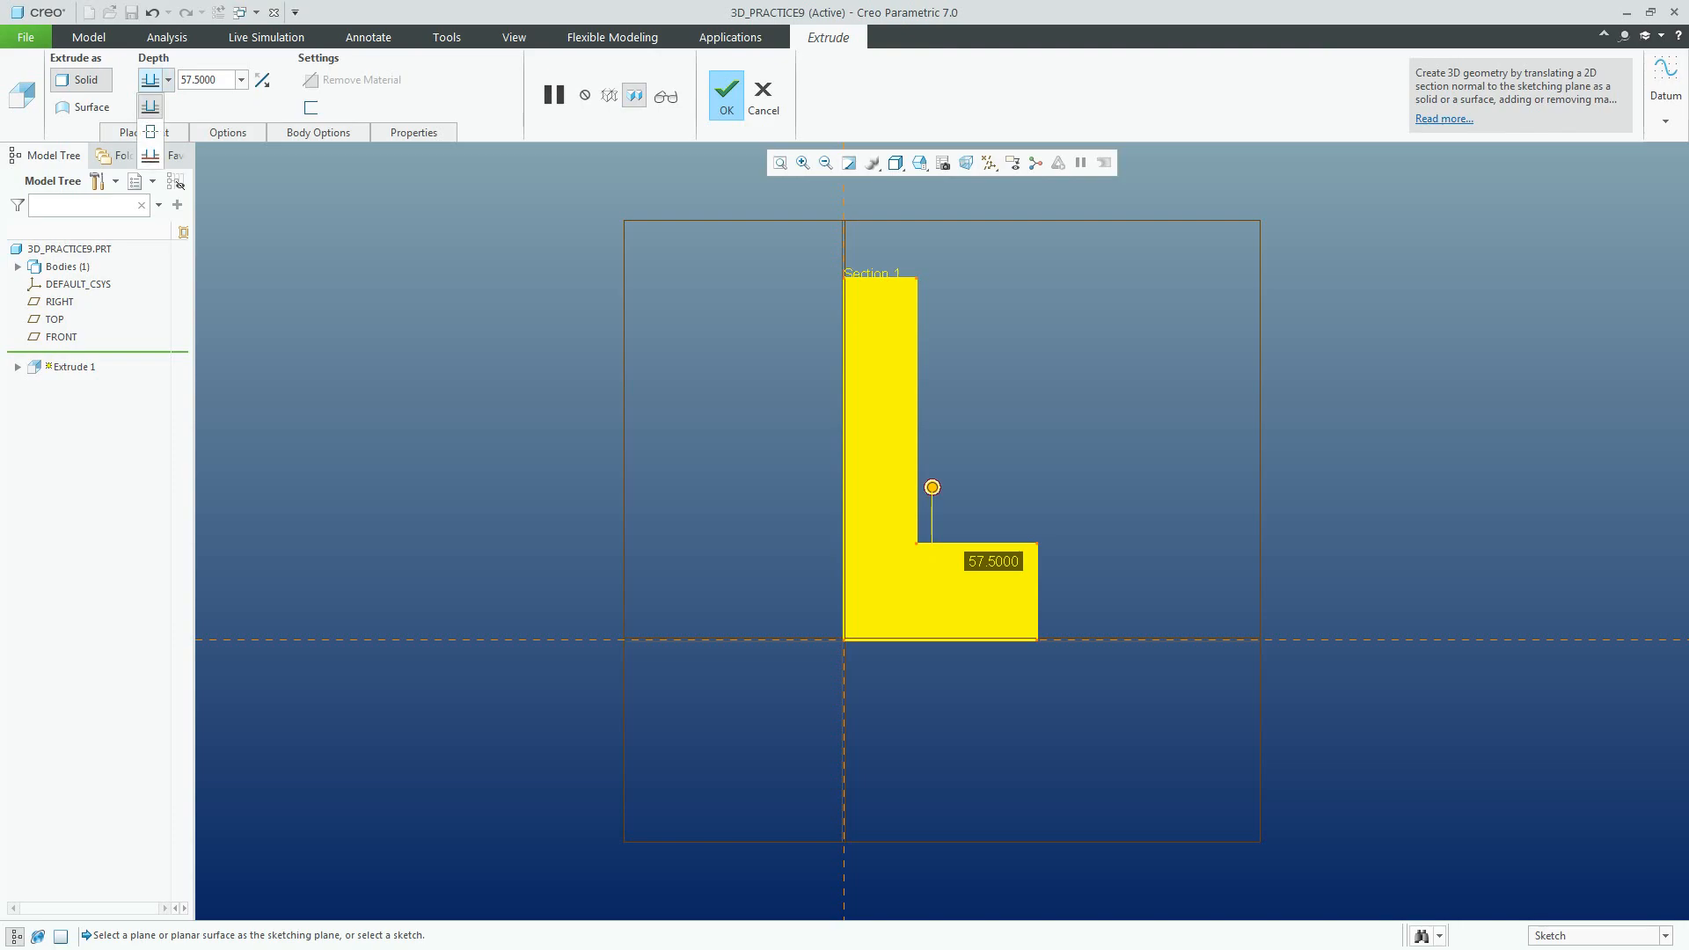
pyautogui.click(150, 132)
pyautogui.doubleClick(201, 80)
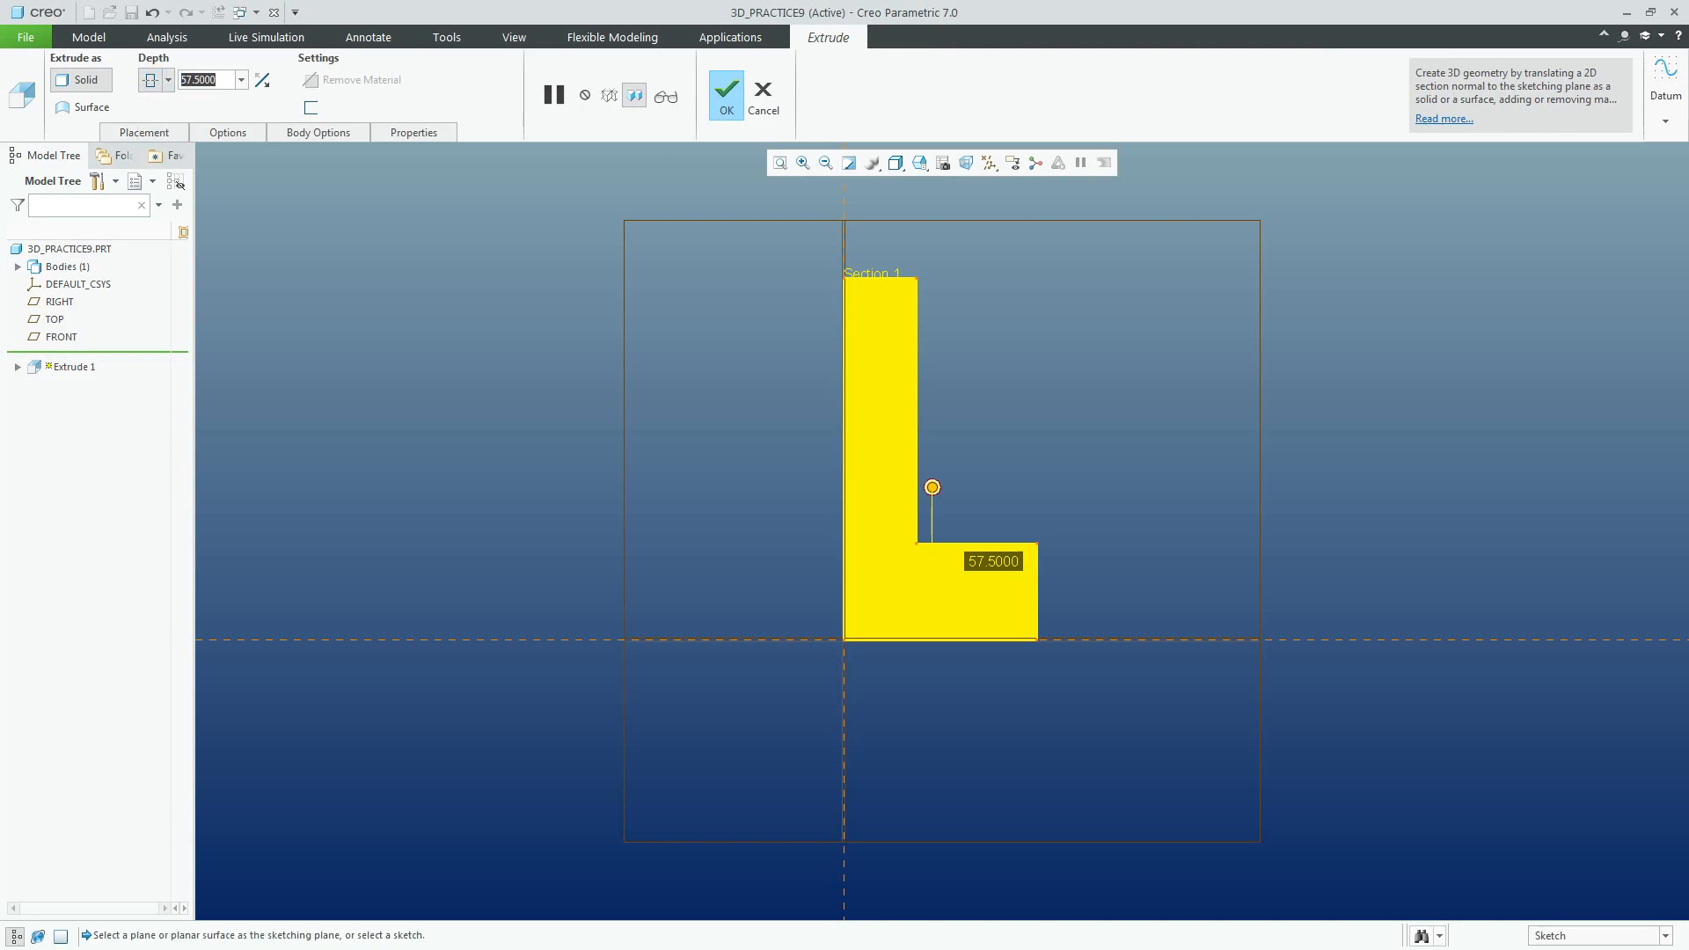
pyautogui.write('7')
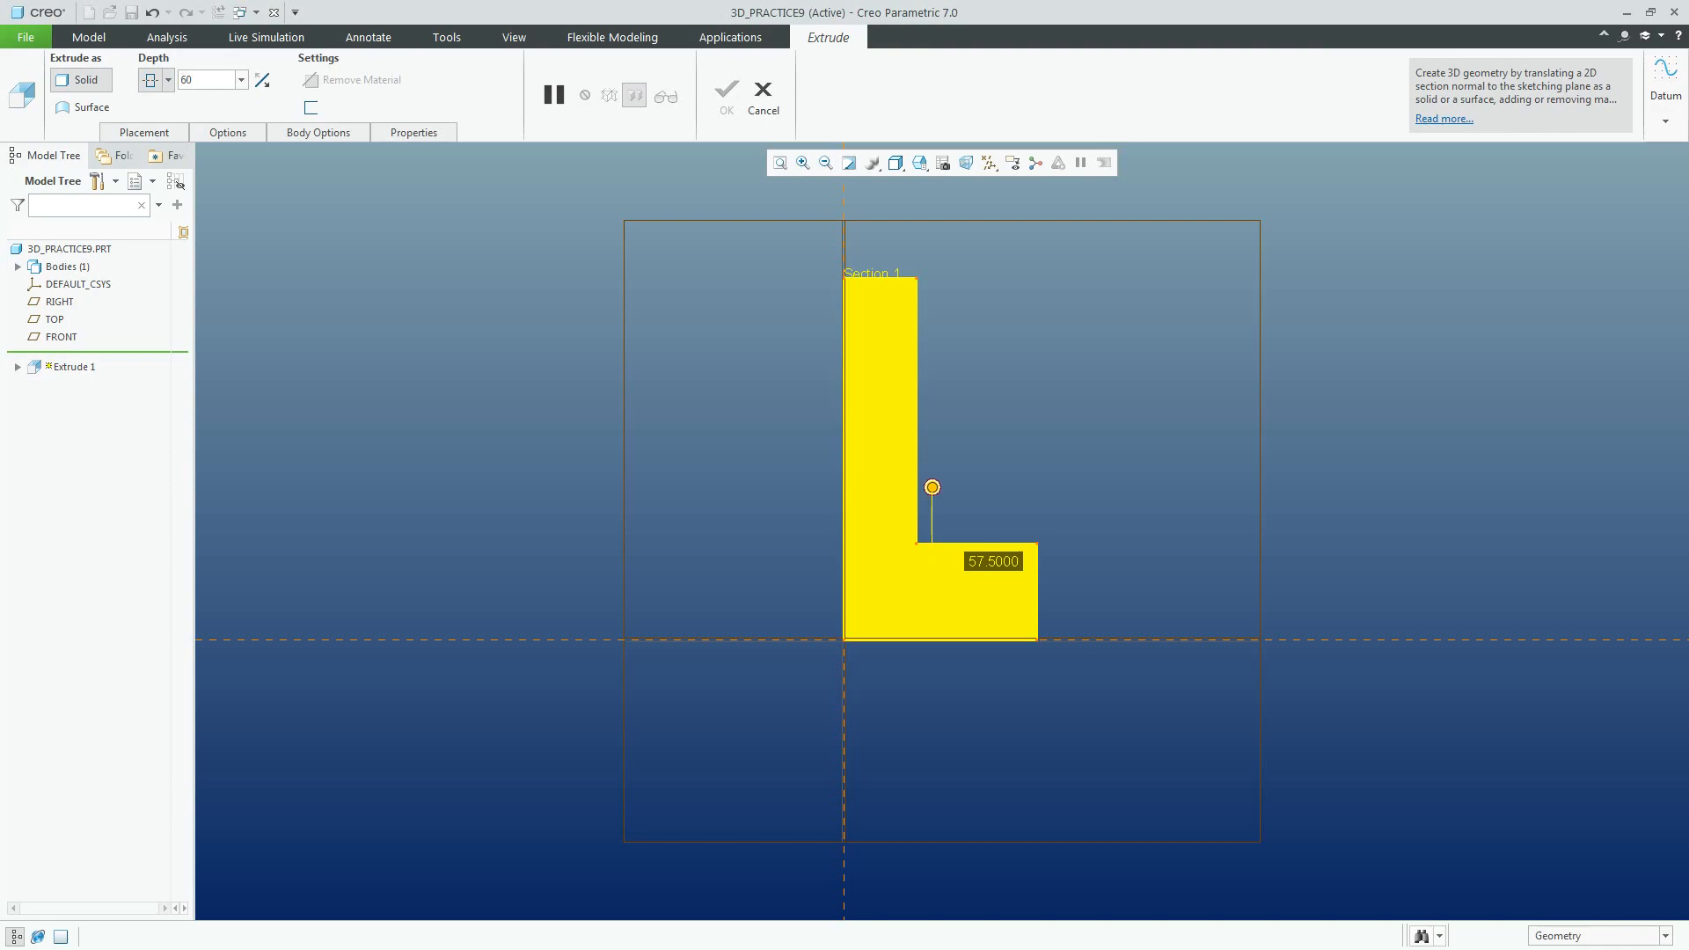
pyautogui.click(919, 162)
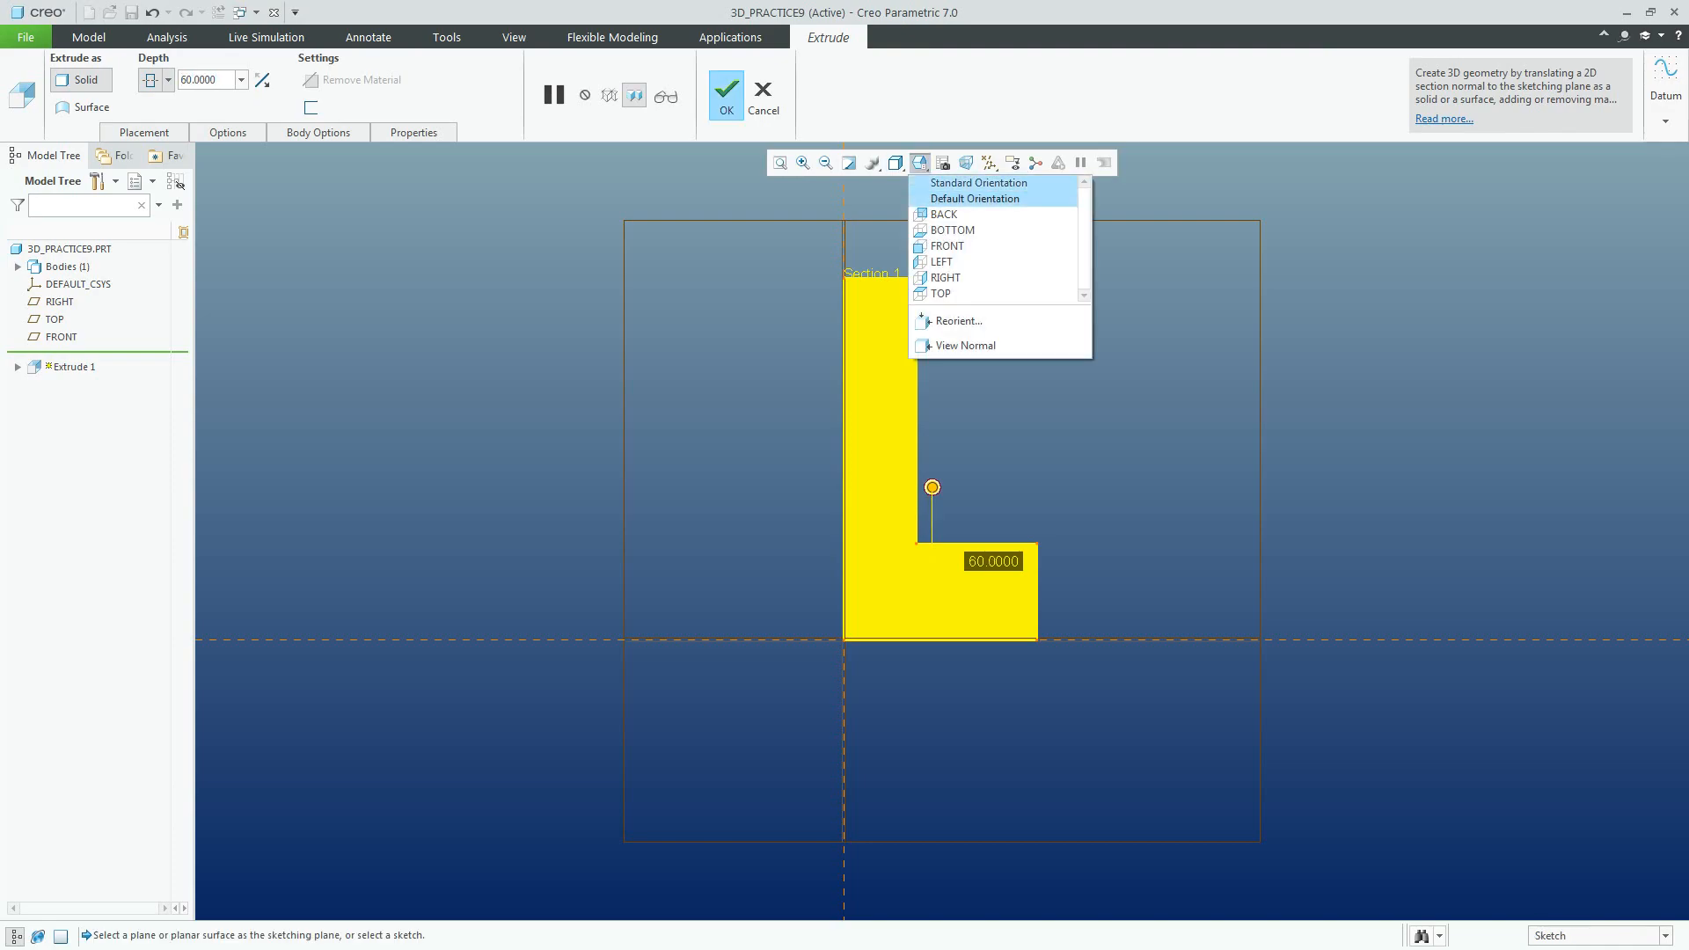
pyautogui.click(967, 177)
pyautogui.click(726, 95)
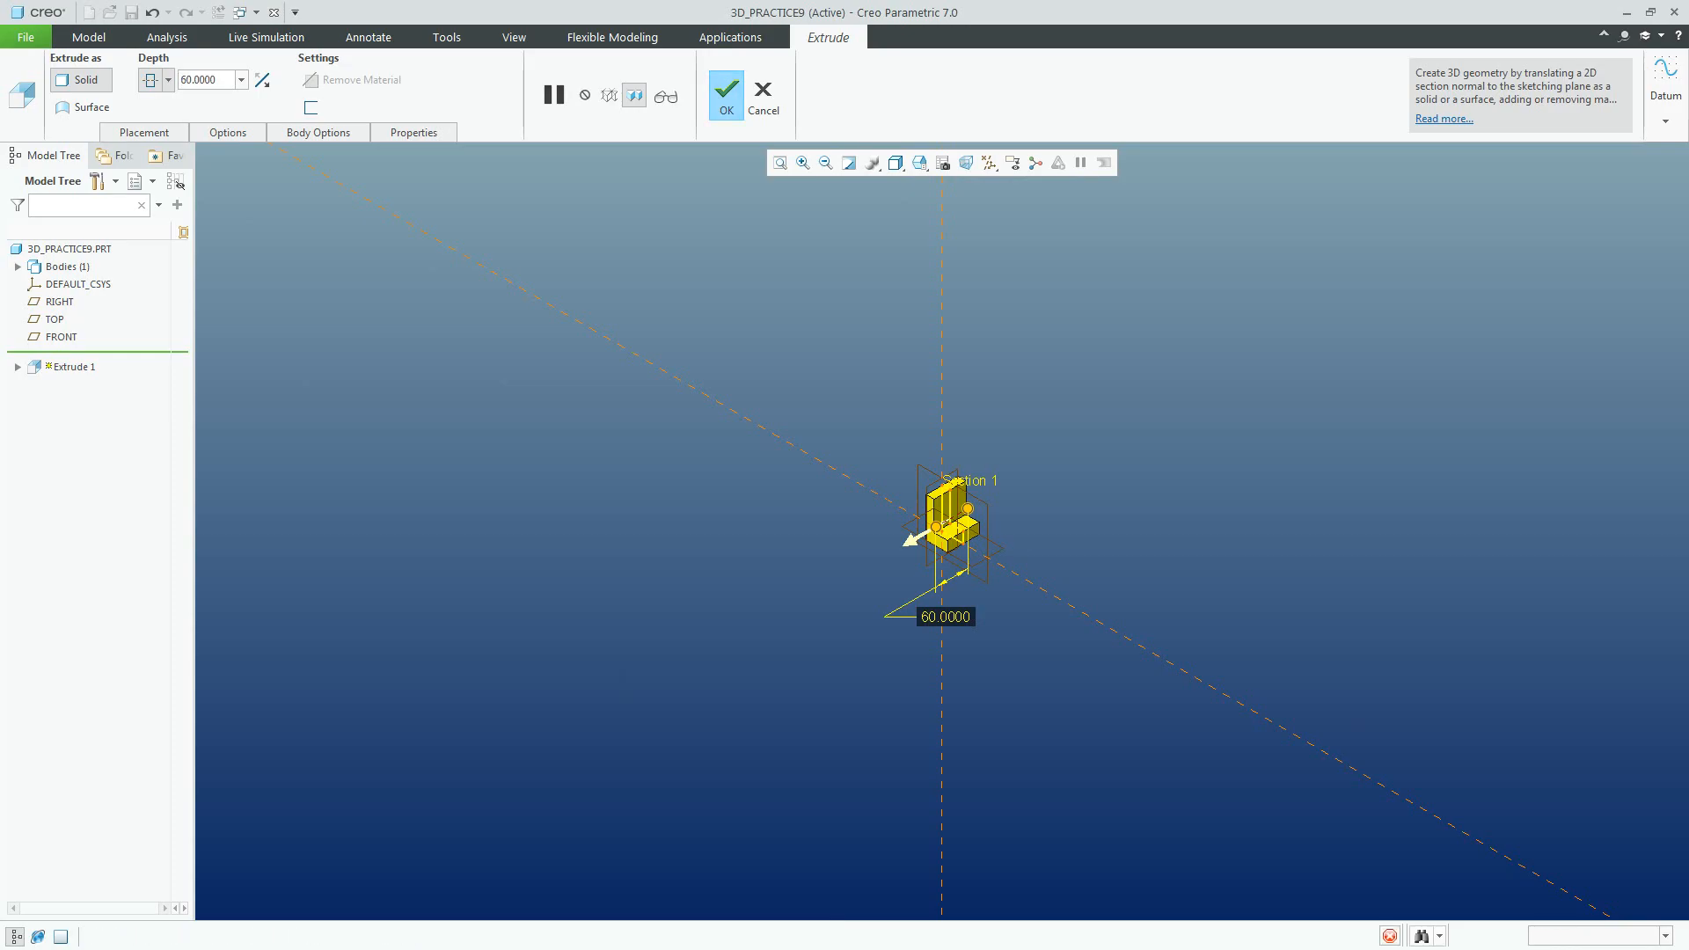
# Clear the selection and hide the datum planes
pyautogui.press('Escape')
pyautogui.click(988, 162)
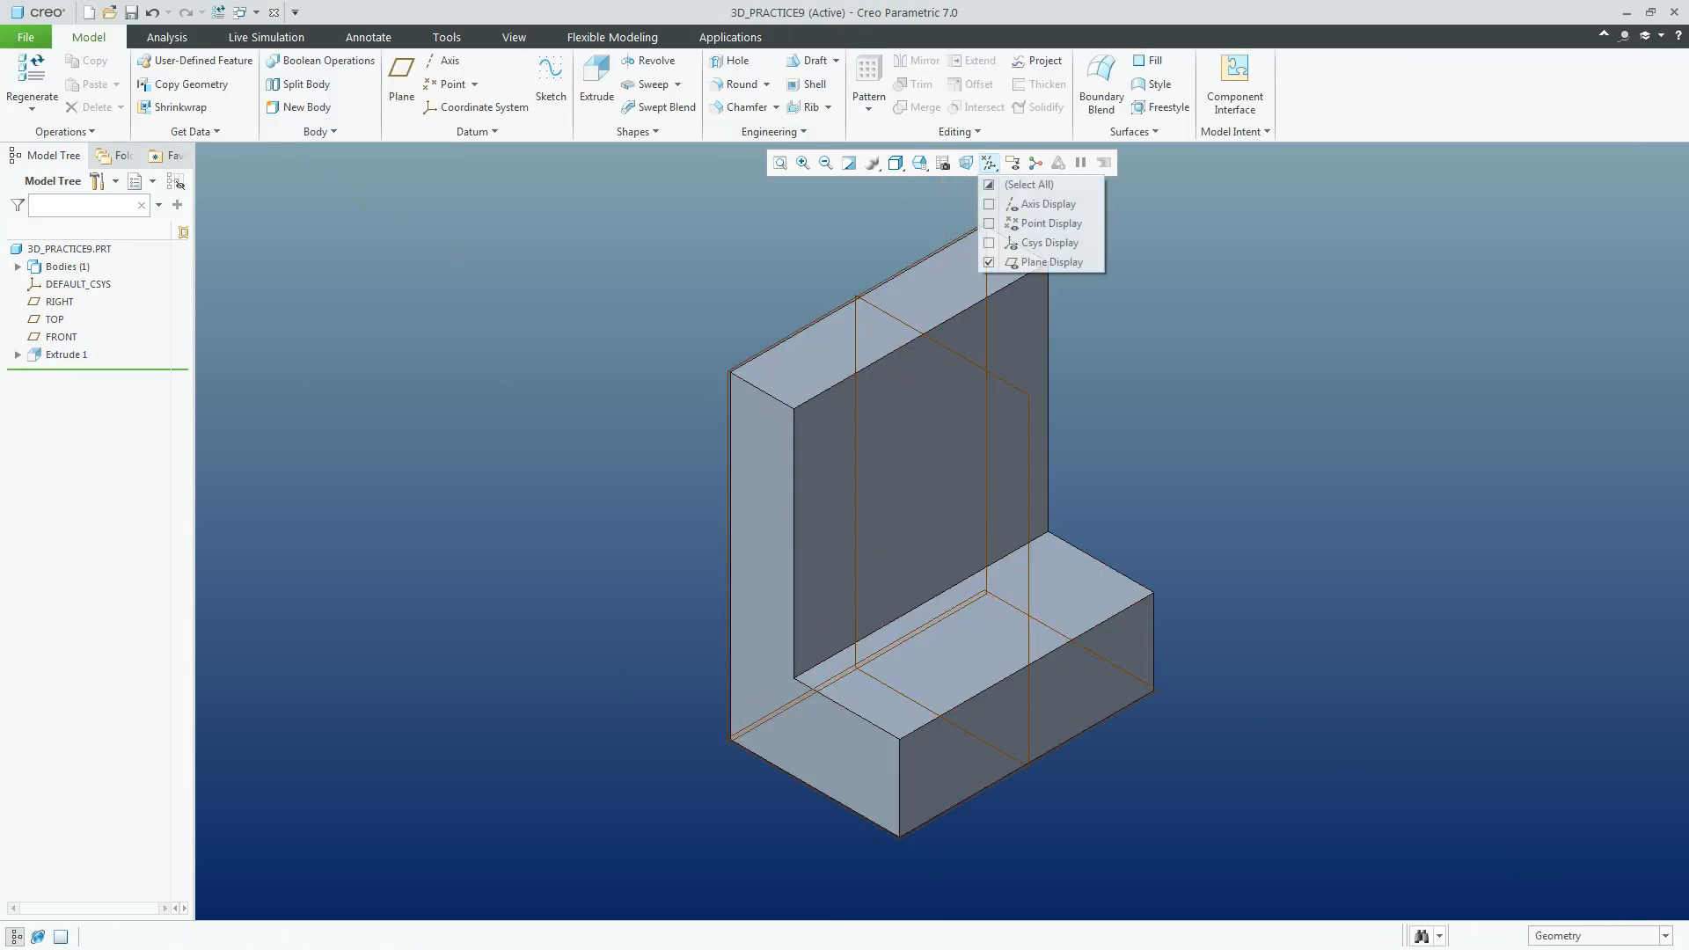
pyautogui.click(1011, 262)
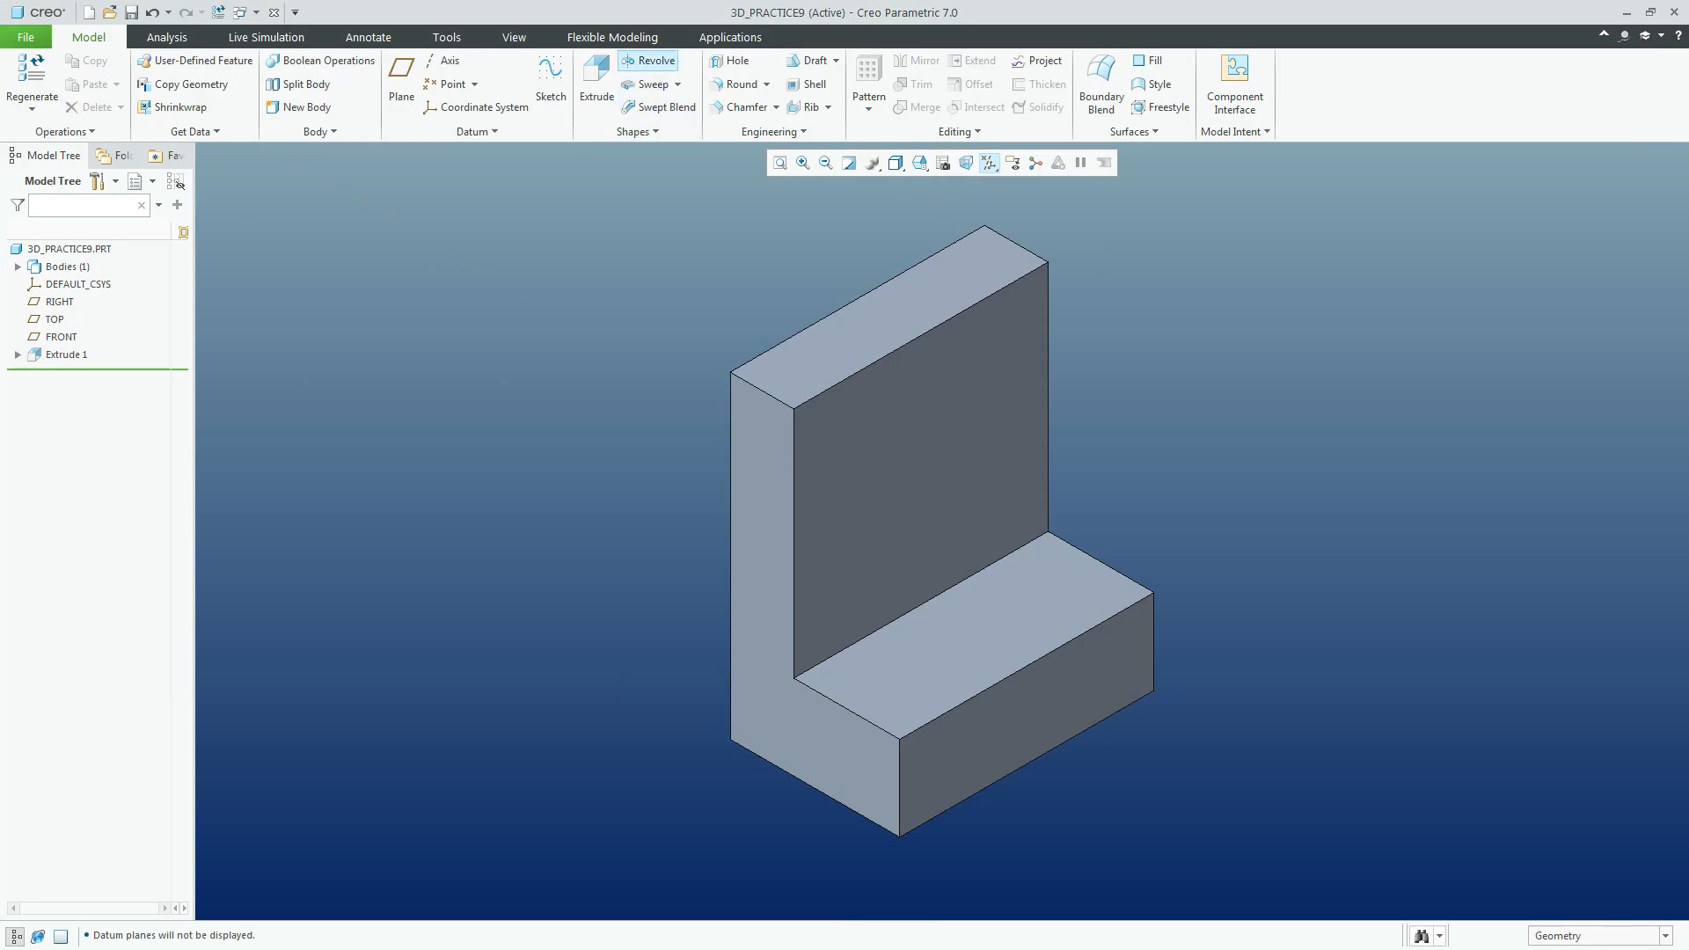
# Start an extrusion sketch on the front face of the base leg and set the display style to No Hidden
pyautogui.click(596, 79)
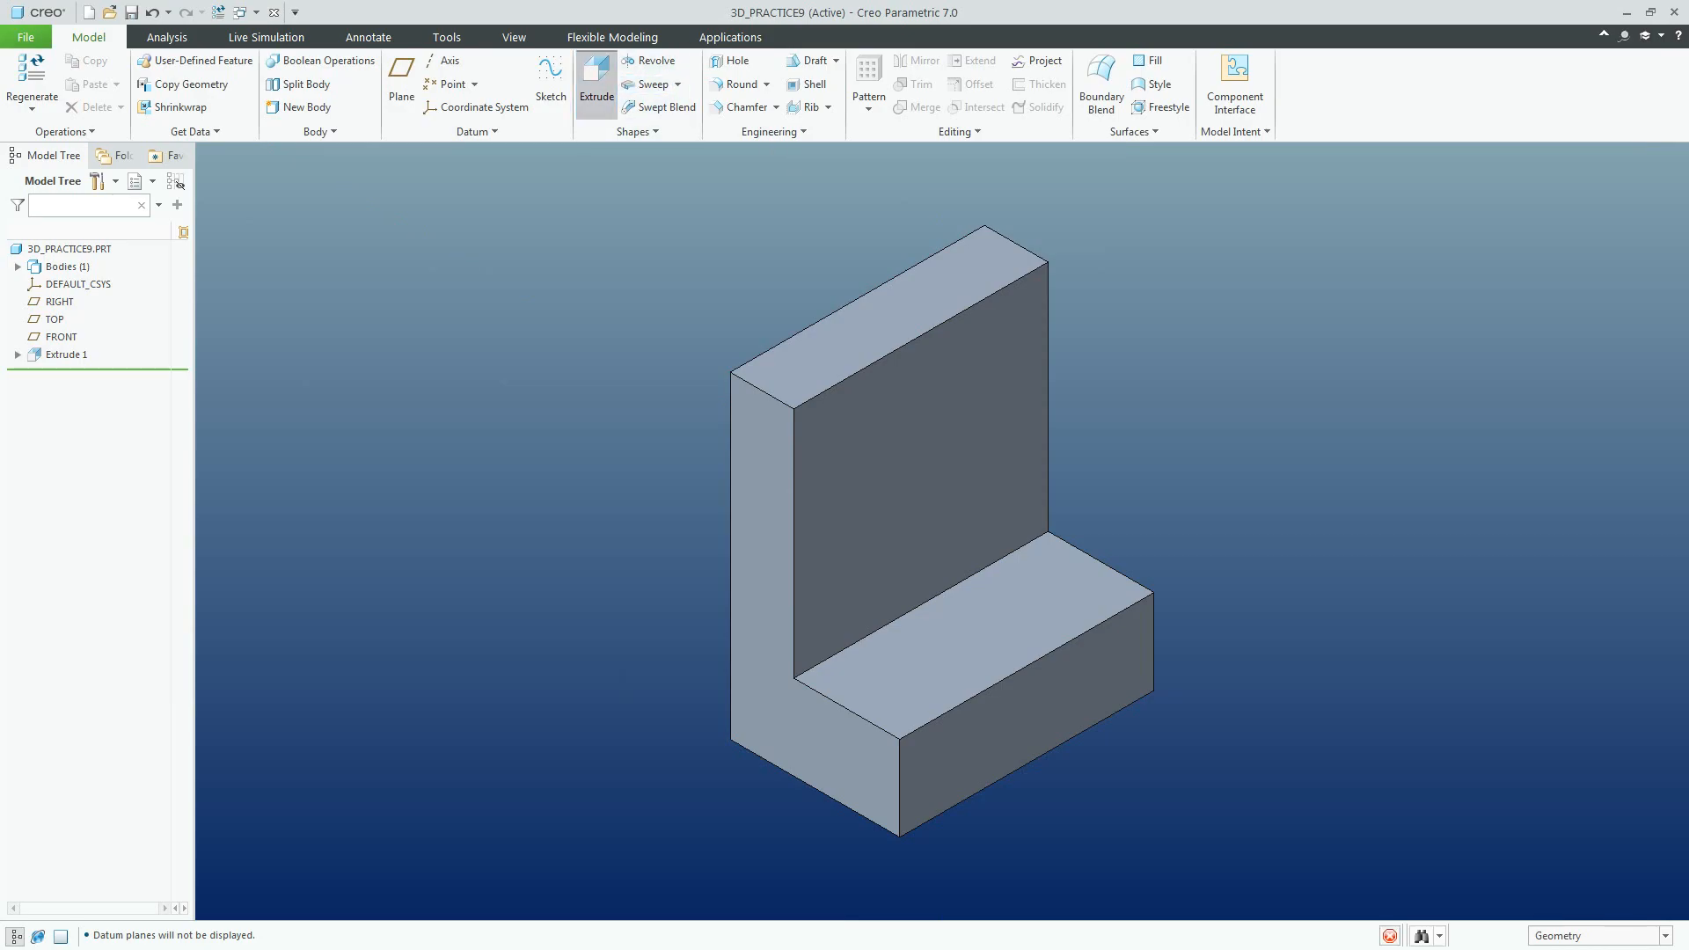
pyautogui.click(1130, 661)
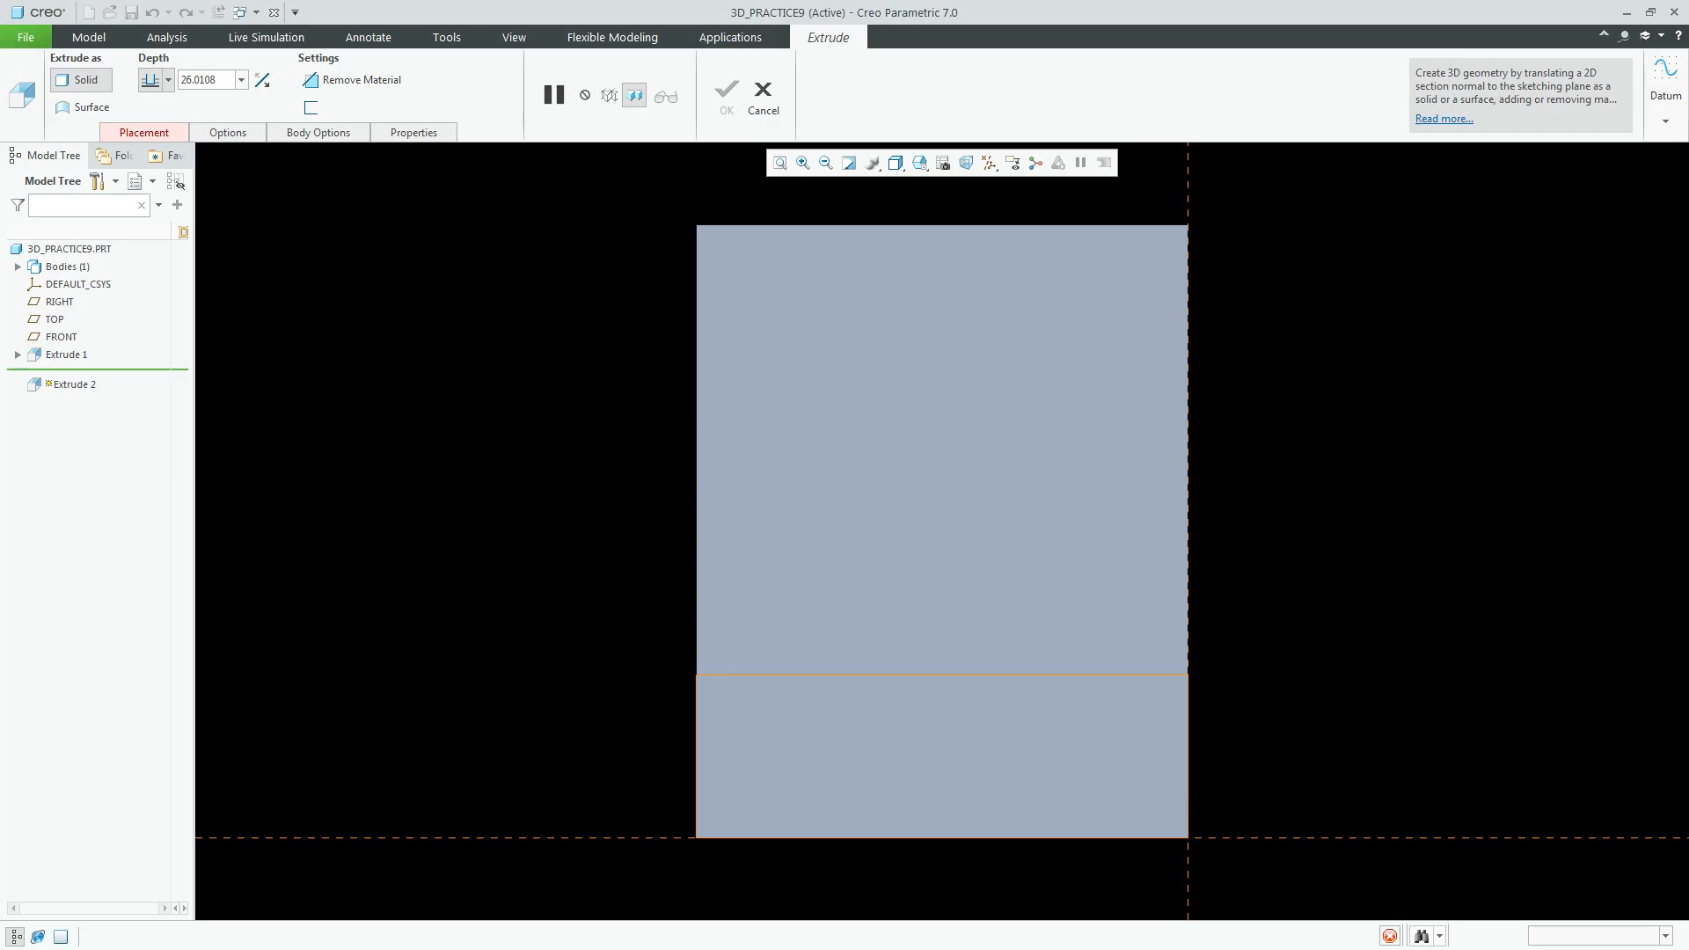
pyautogui.click(883, 163)
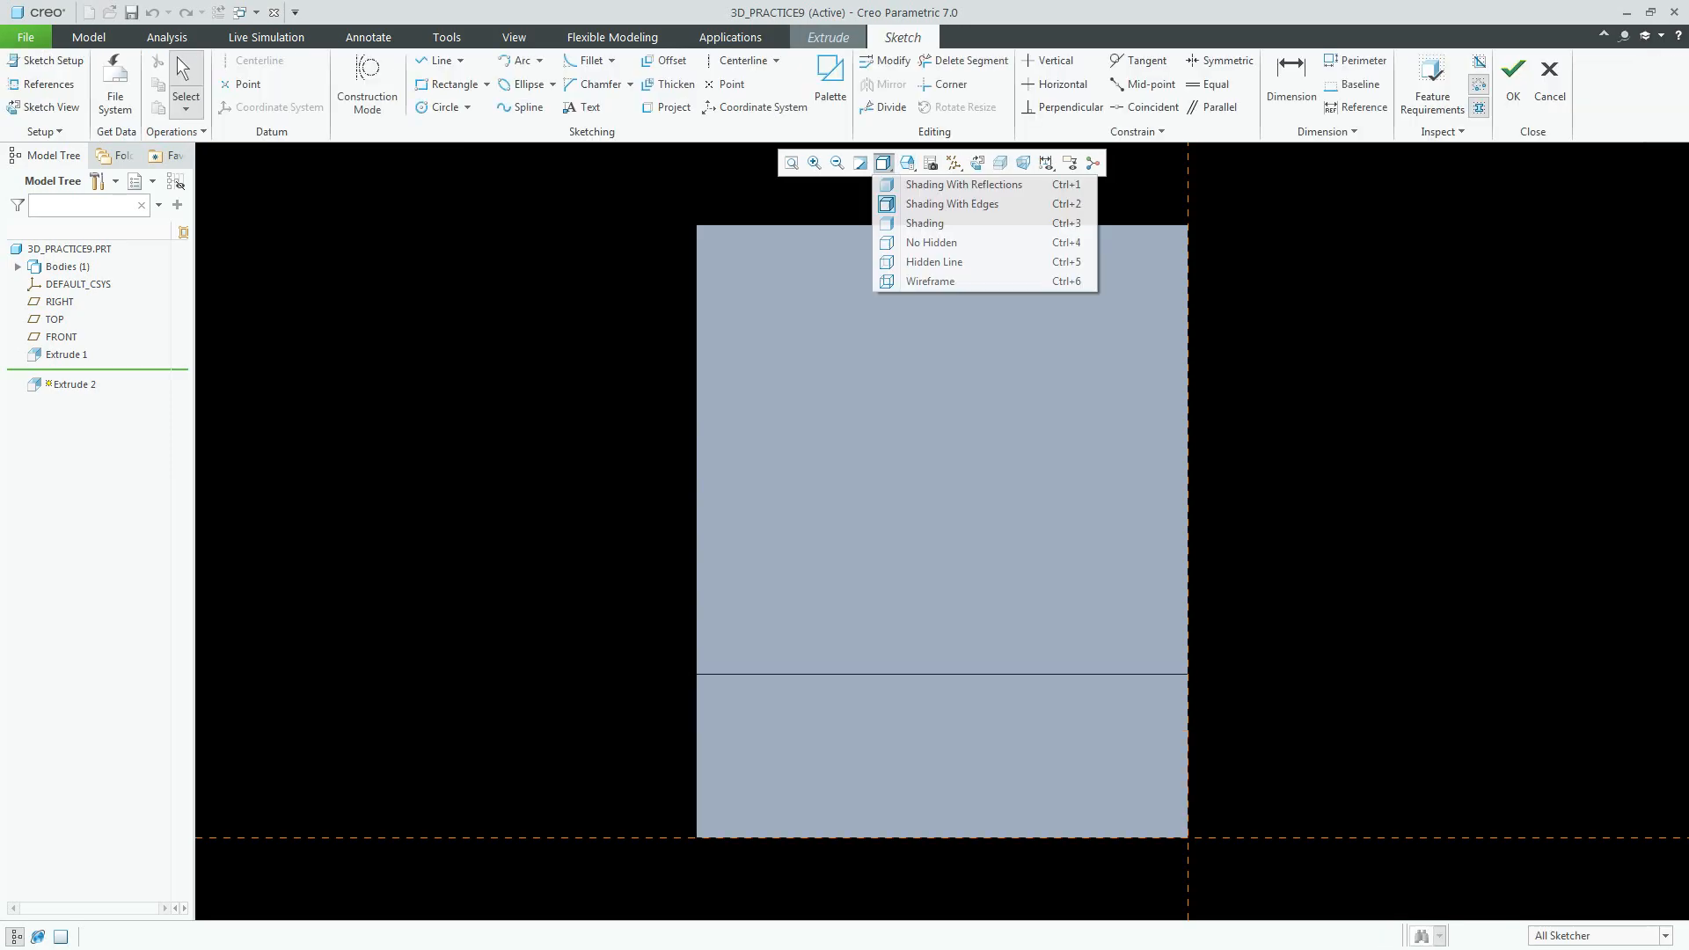
pyautogui.click(932, 242)
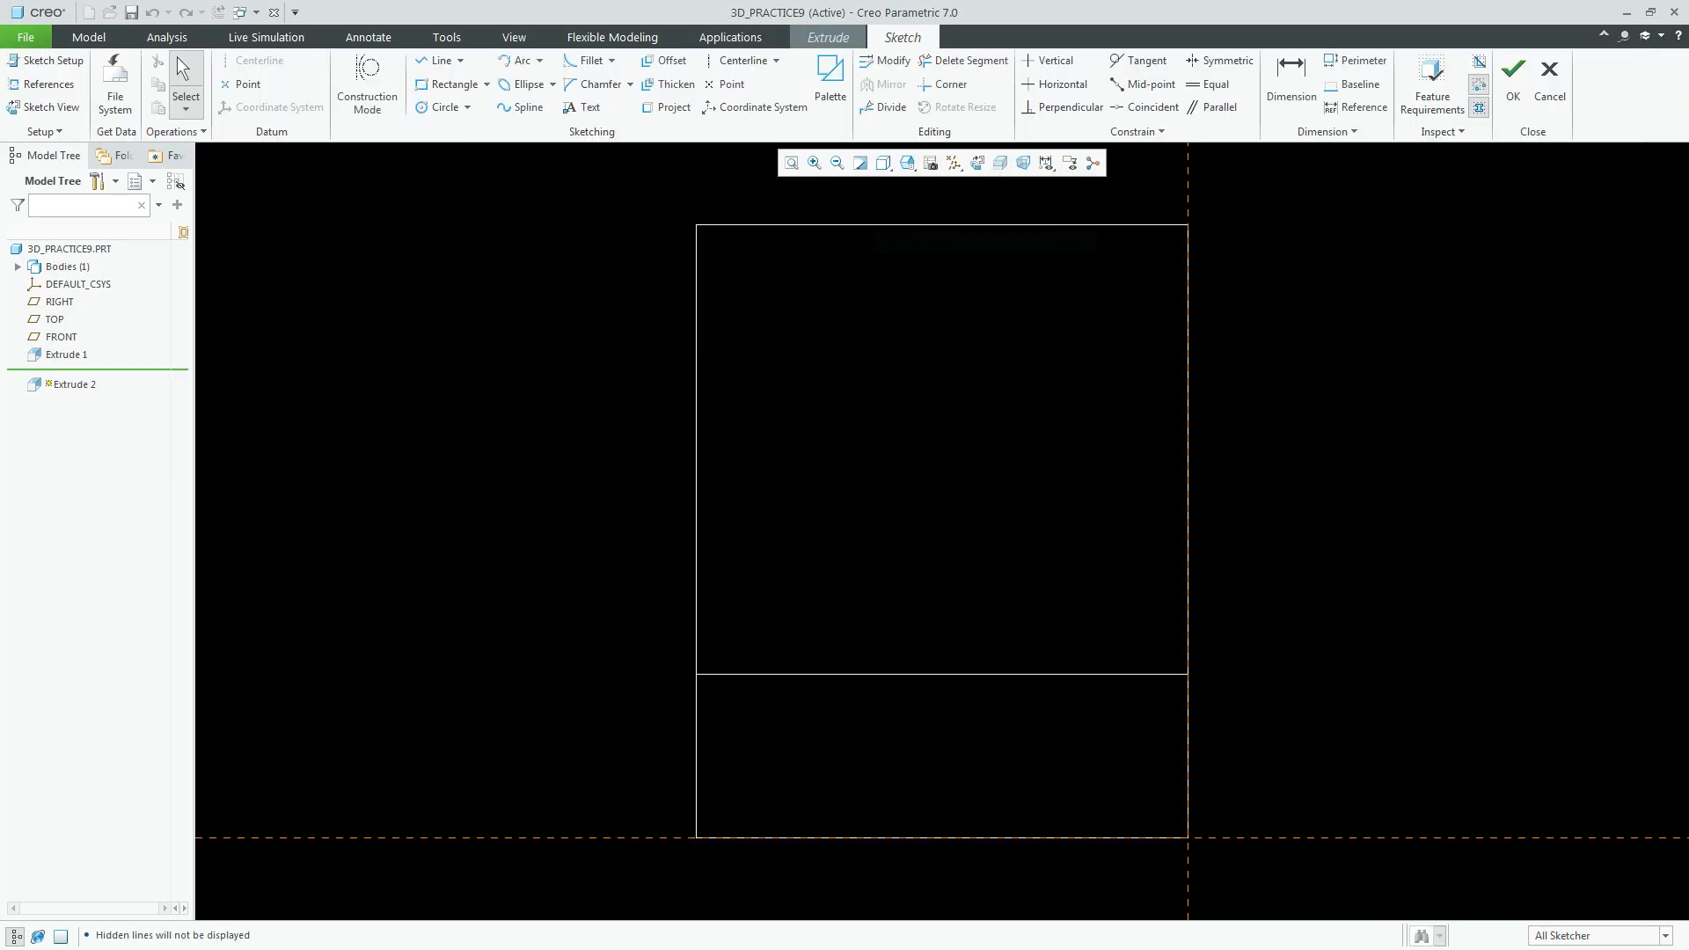
# Draw a vertical centerline through the midpoint of the base leg's upper edge
pyautogui.click(739, 60)
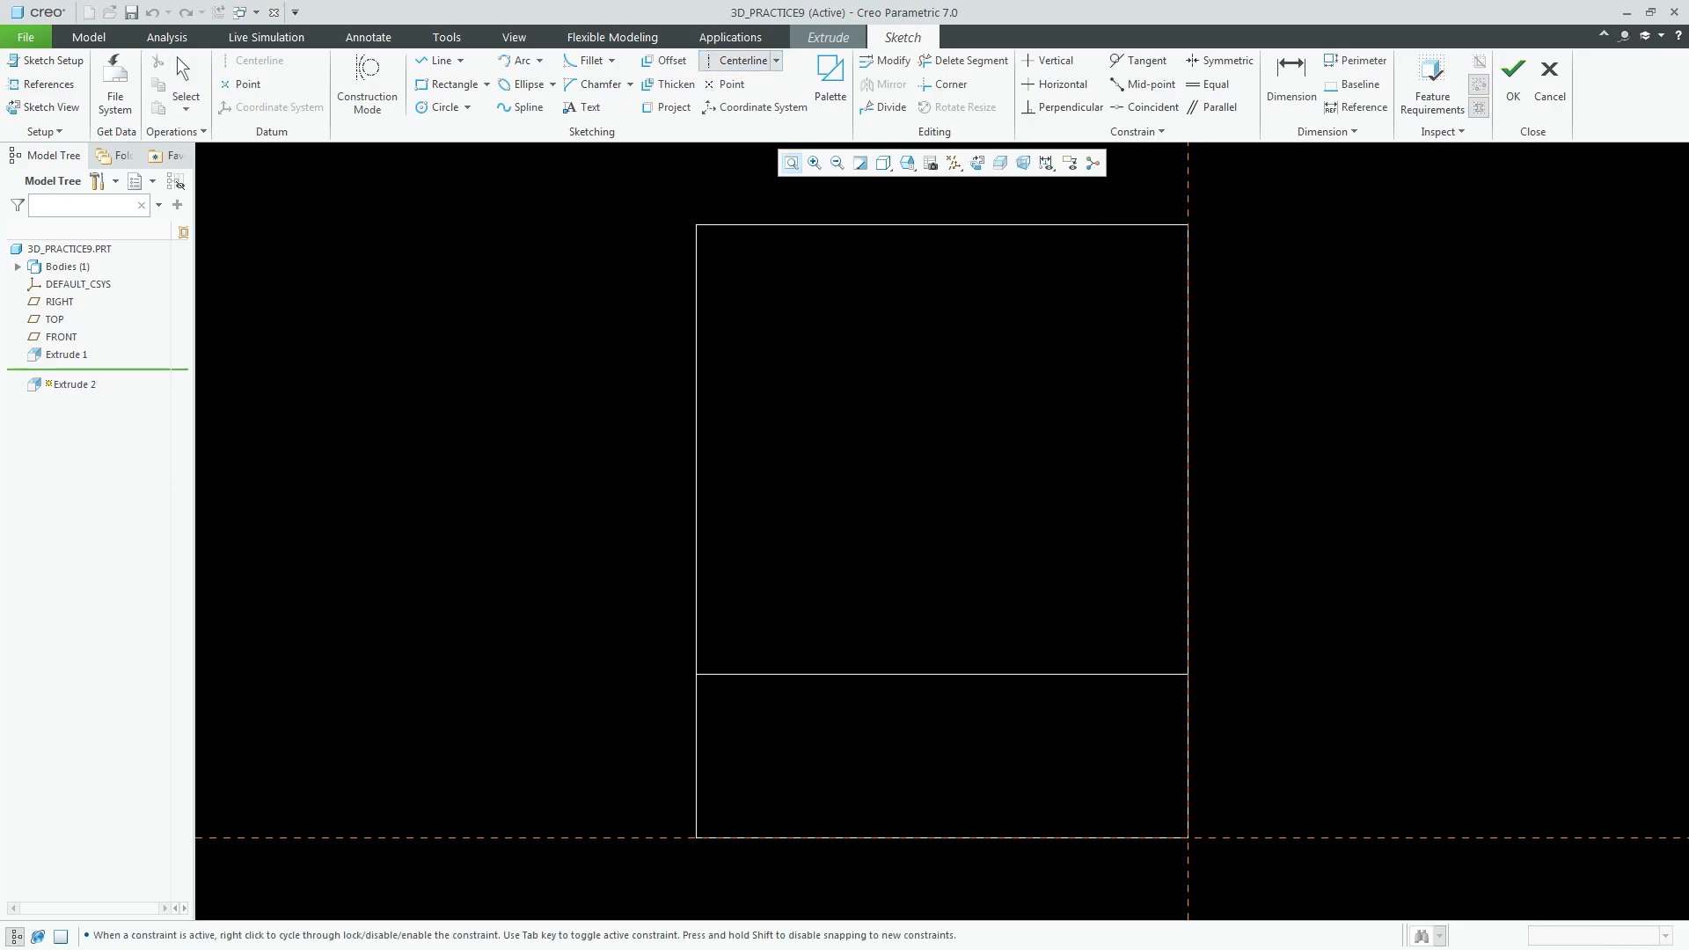
pyautogui.click(942, 674)
pyautogui.click(942, 547)
pyautogui.middleClick(1025, 577)
# Sketch a rectangle on the base leg's bottom edge, centered on the vertical centerline
pyautogui.press('r')
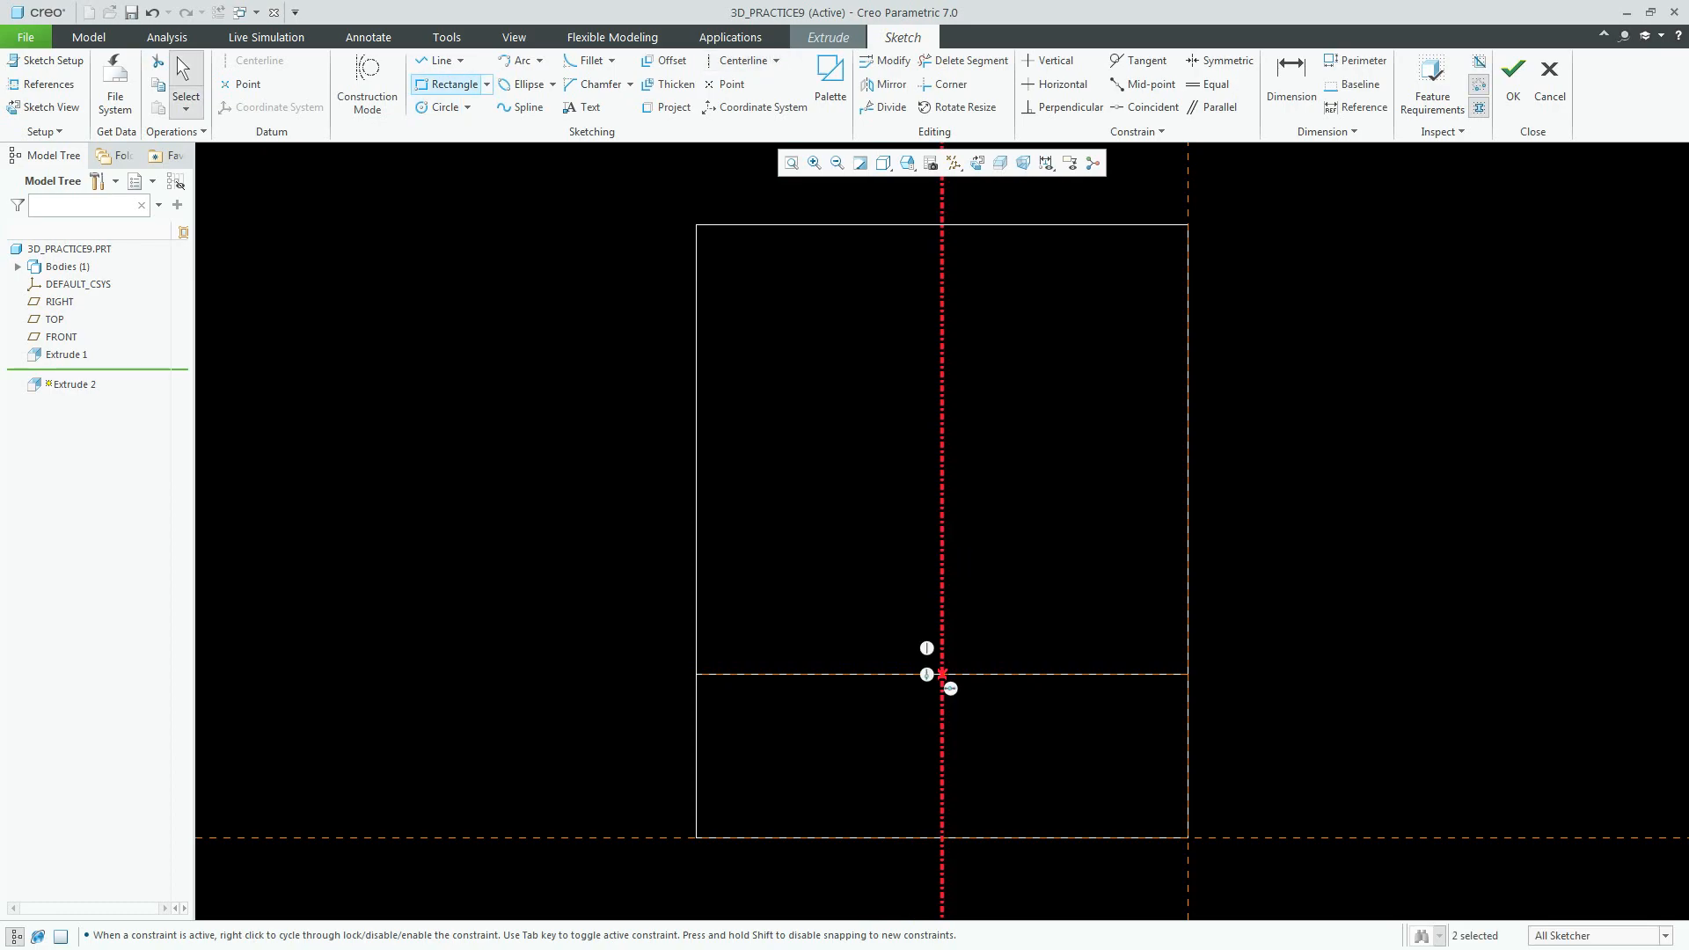
pyautogui.click(864, 837)
pyautogui.click(1021, 751)
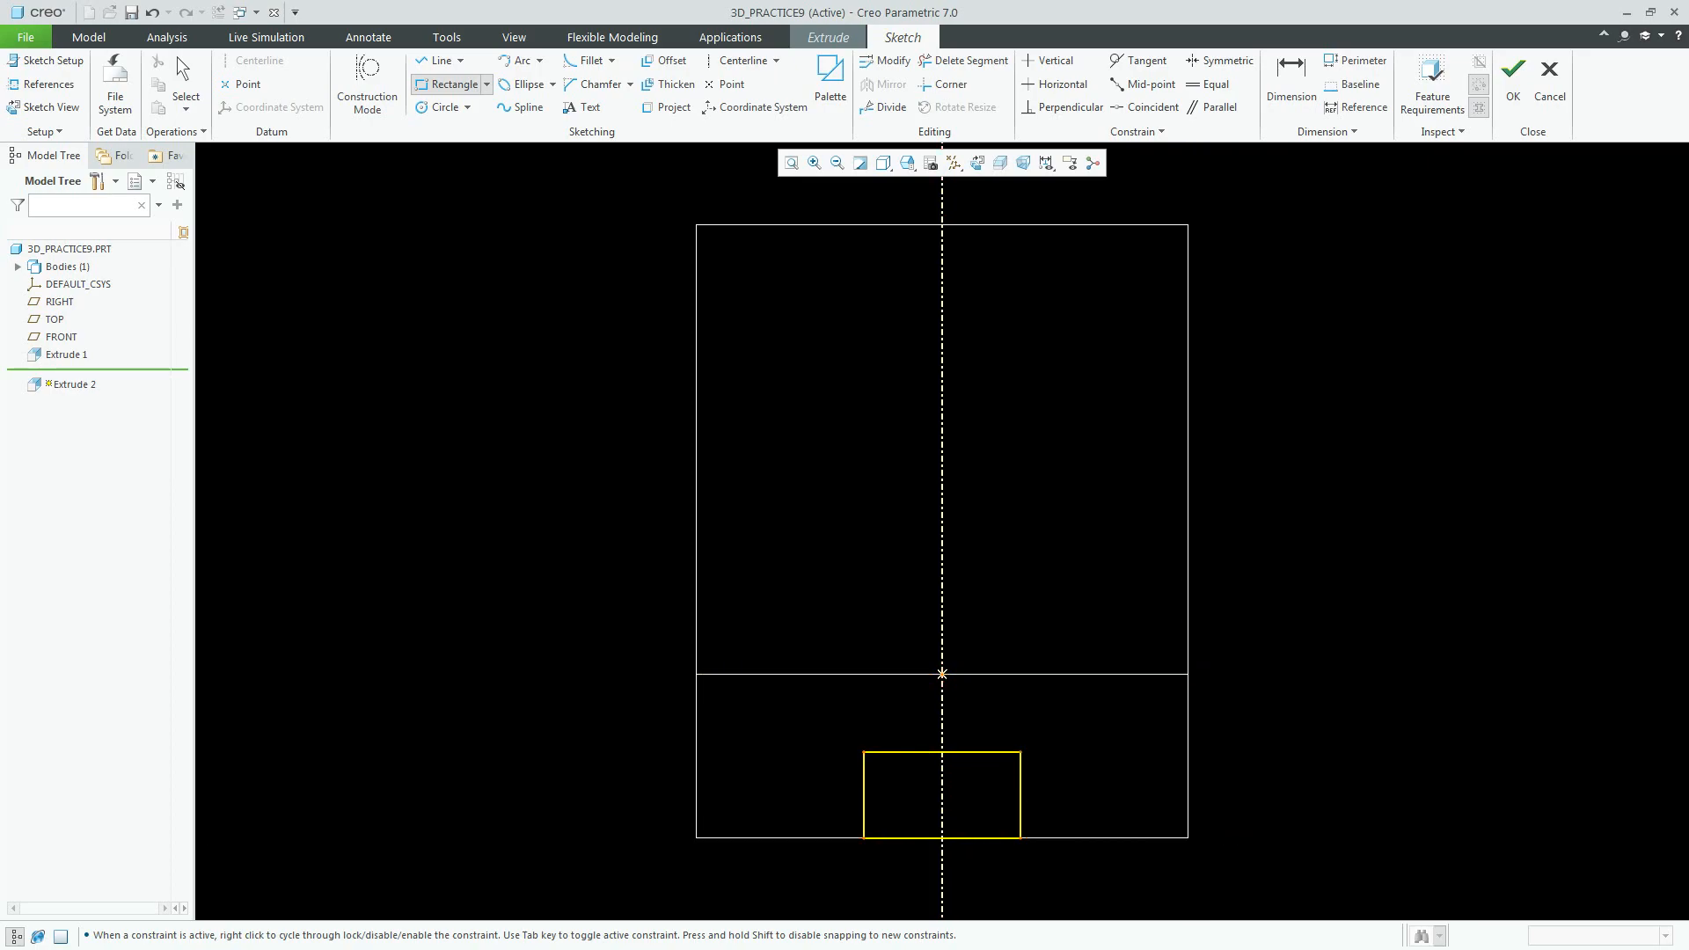
# Set the rectangle's height to 10 and its width to 40, and finish the sketch
pyautogui.middleClick(1073, 743)
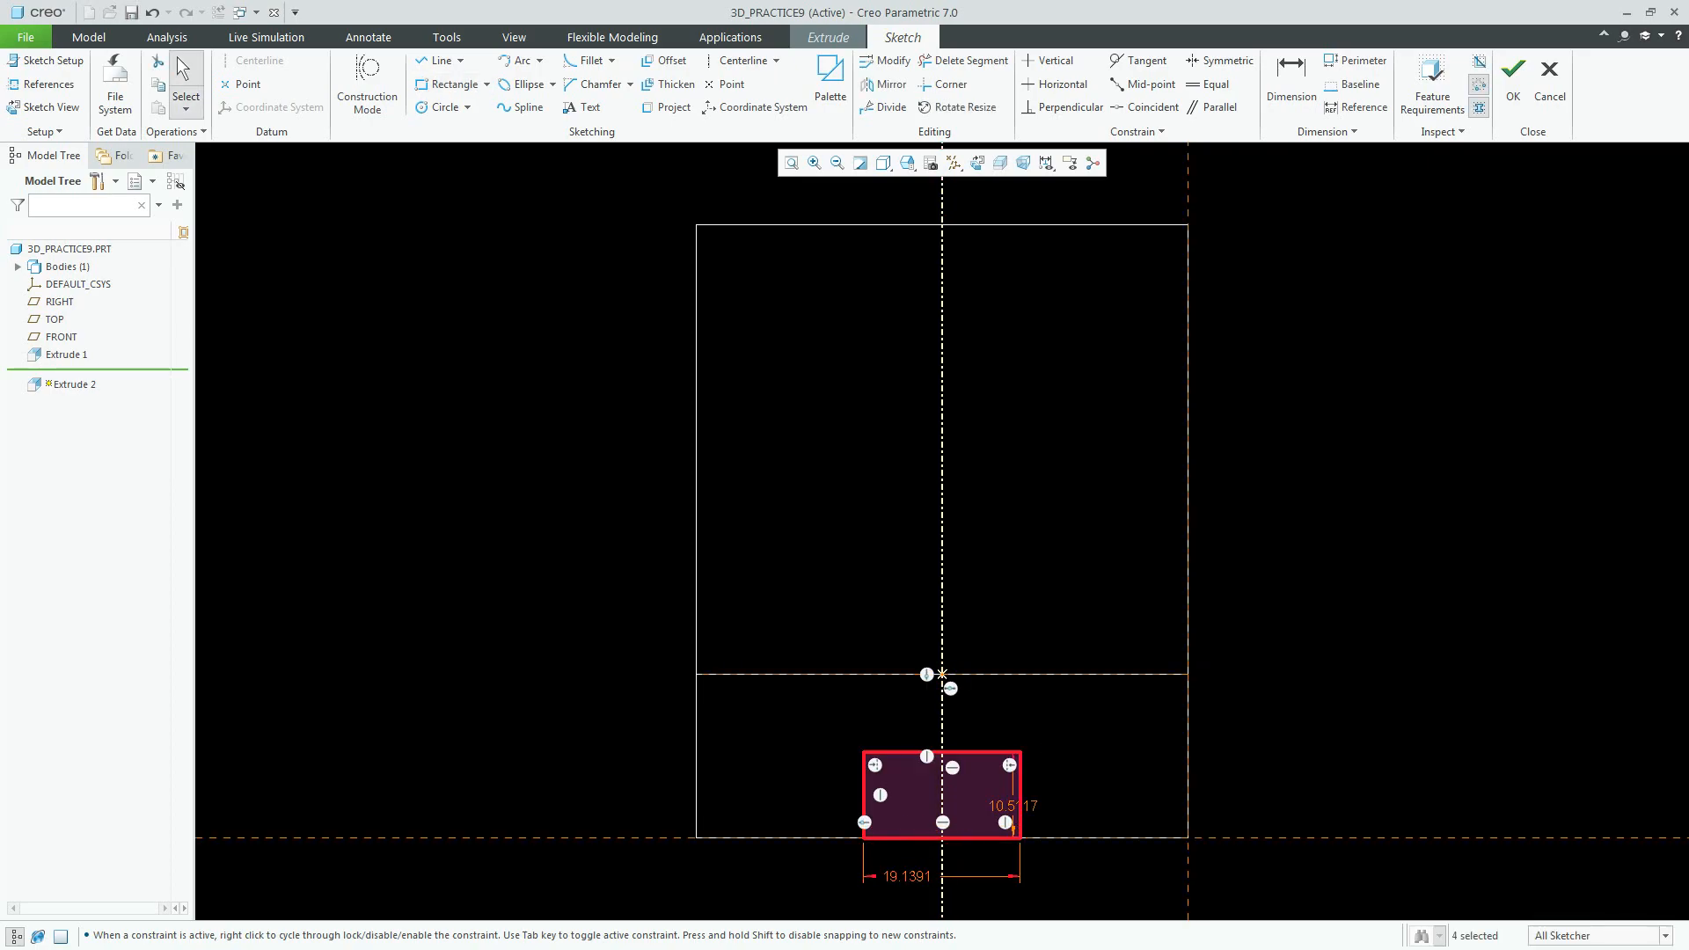
pyautogui.moveTo(1013, 806); pyautogui.dragTo(1091, 796)
pyautogui.doubleClick(1092, 796)
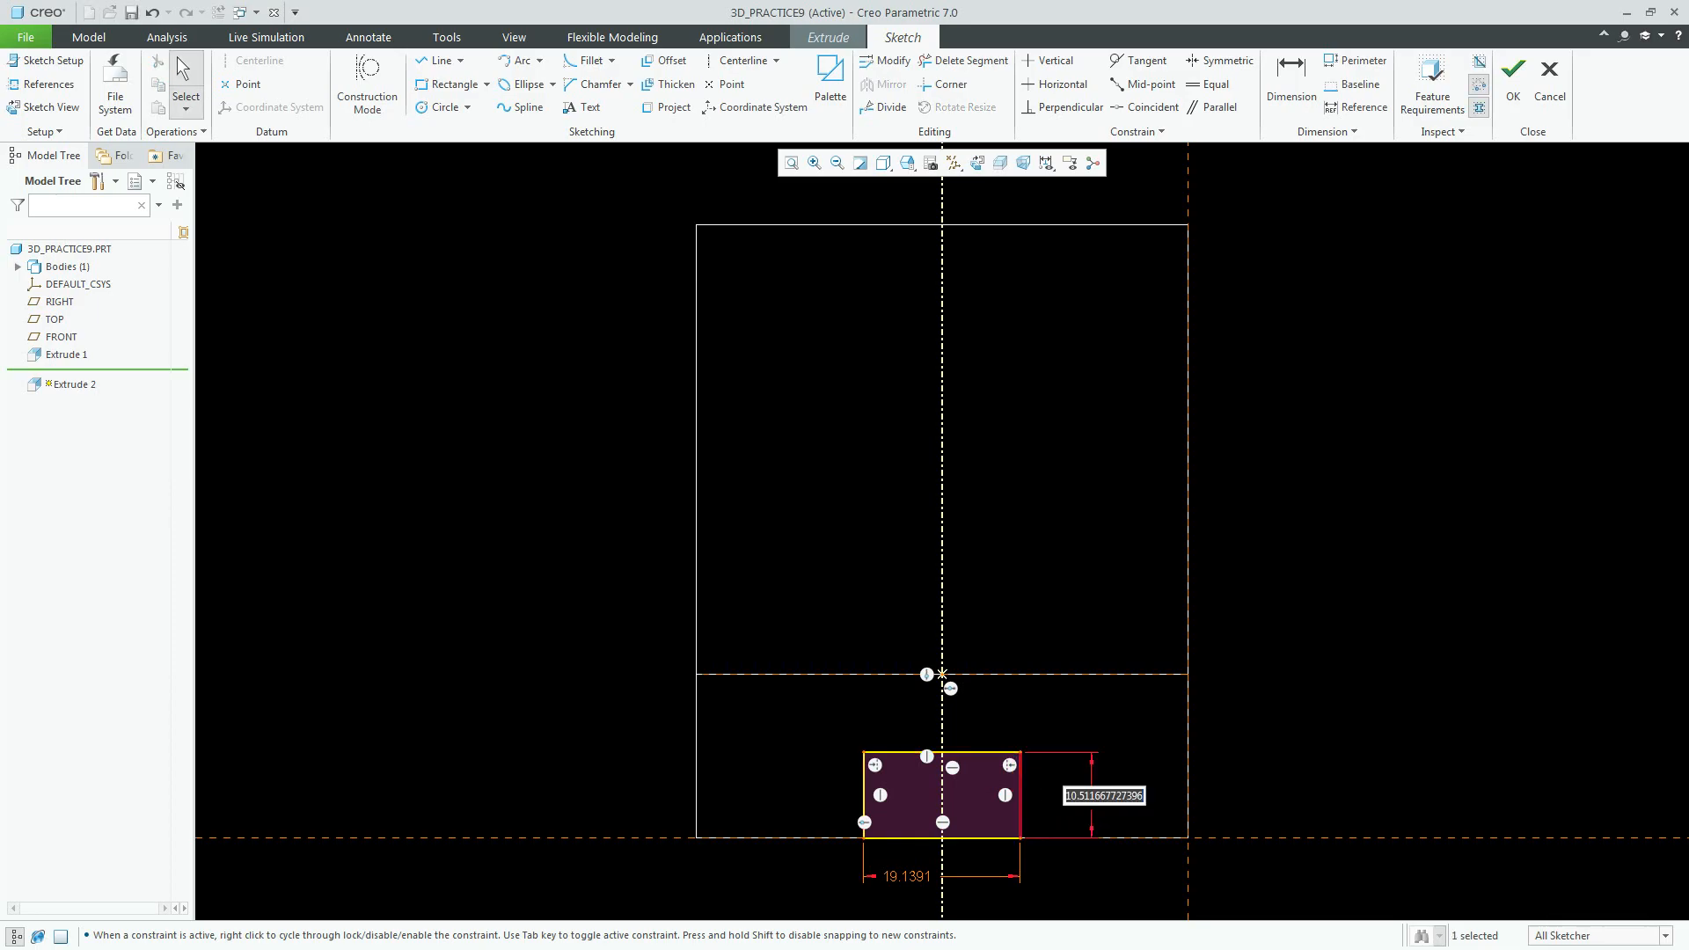
pyautogui.write('10')
pyautogui.press('Return')
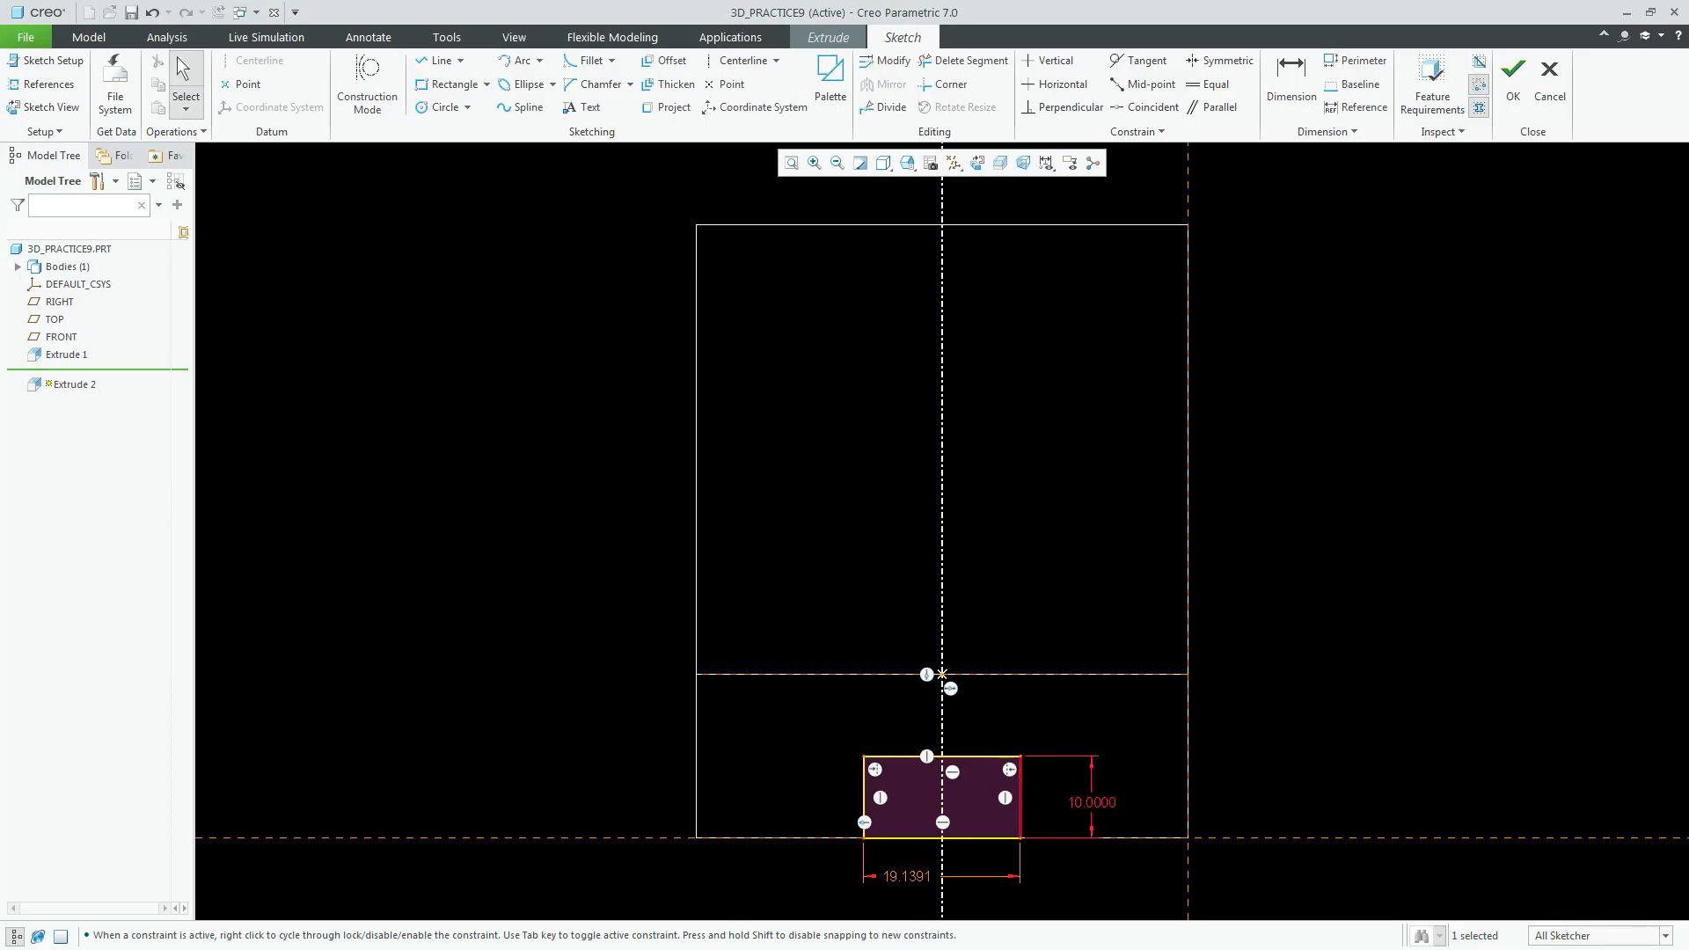
pyautogui.doubleClick(907, 876)
pyautogui.write('50')
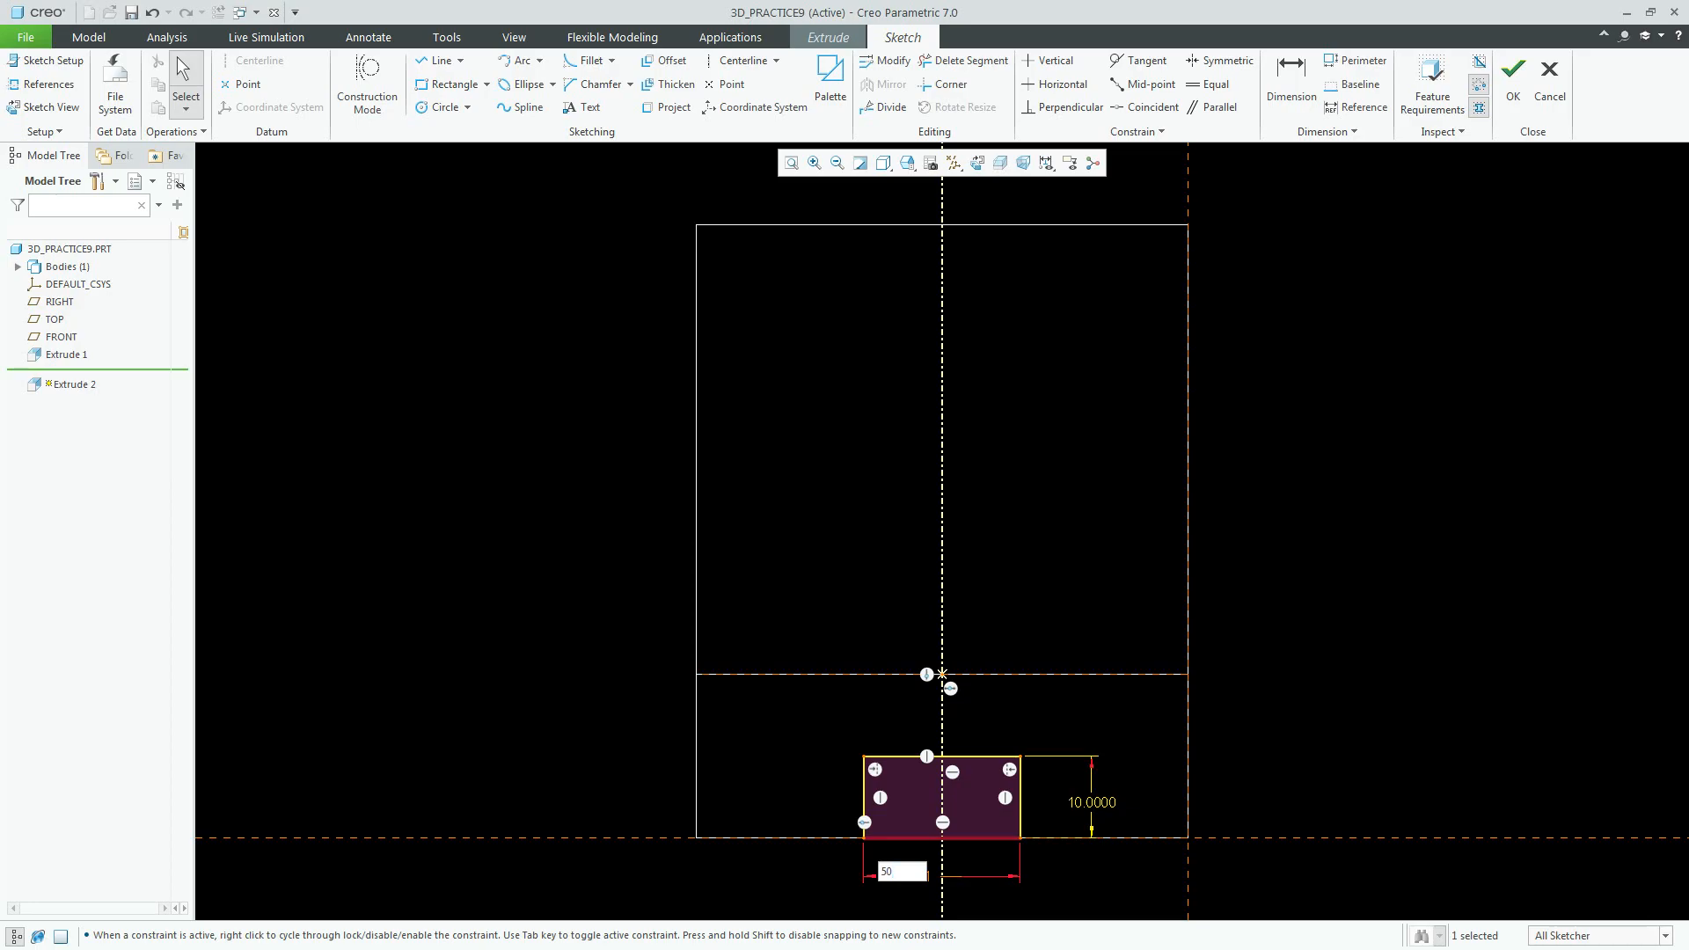
pyautogui.press('Return')
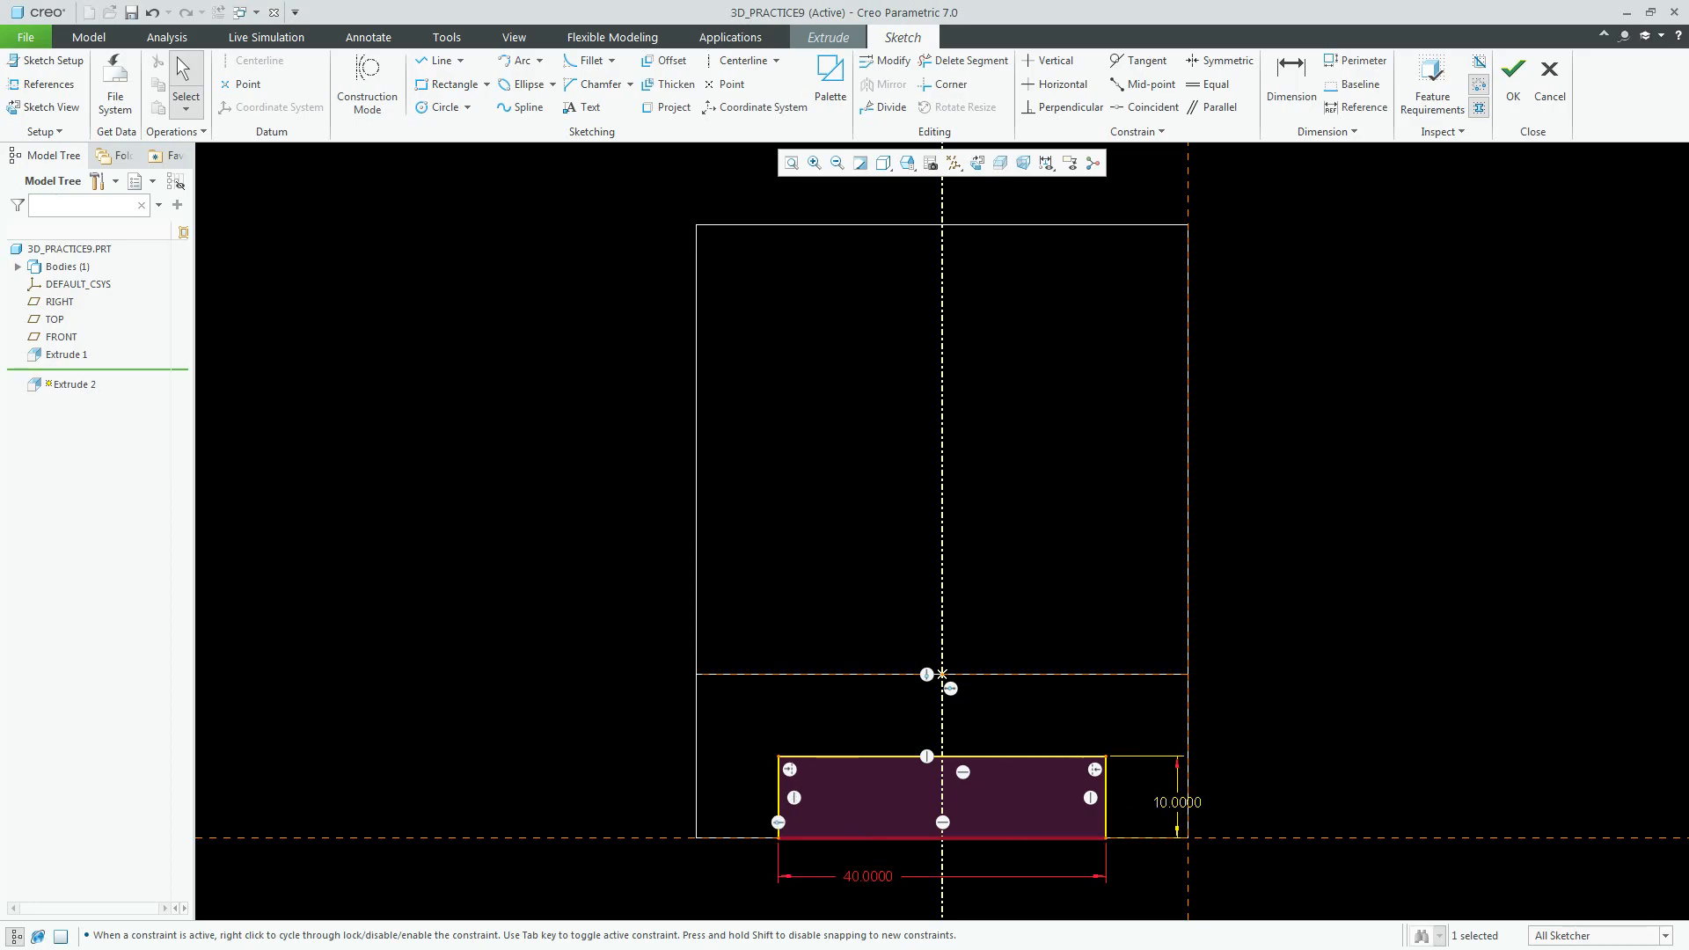
pyautogui.click(1513, 84)
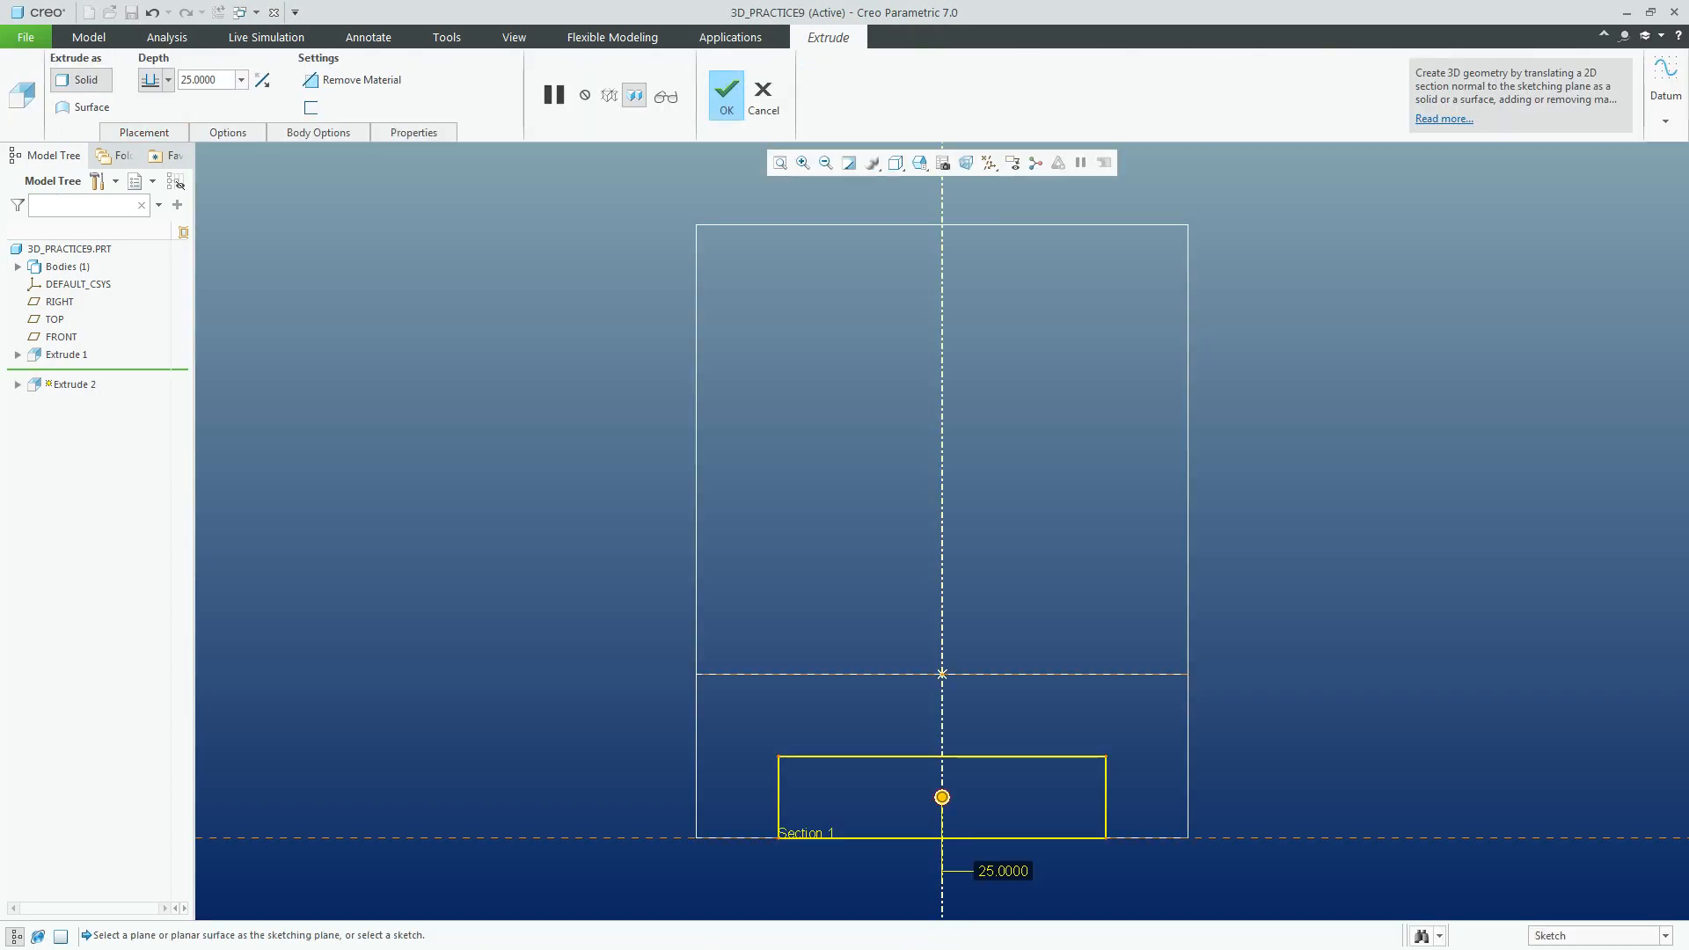
# Set the display style to Shading With Edges and reorient the model to a standard 3D view
pyautogui.click(919, 163)
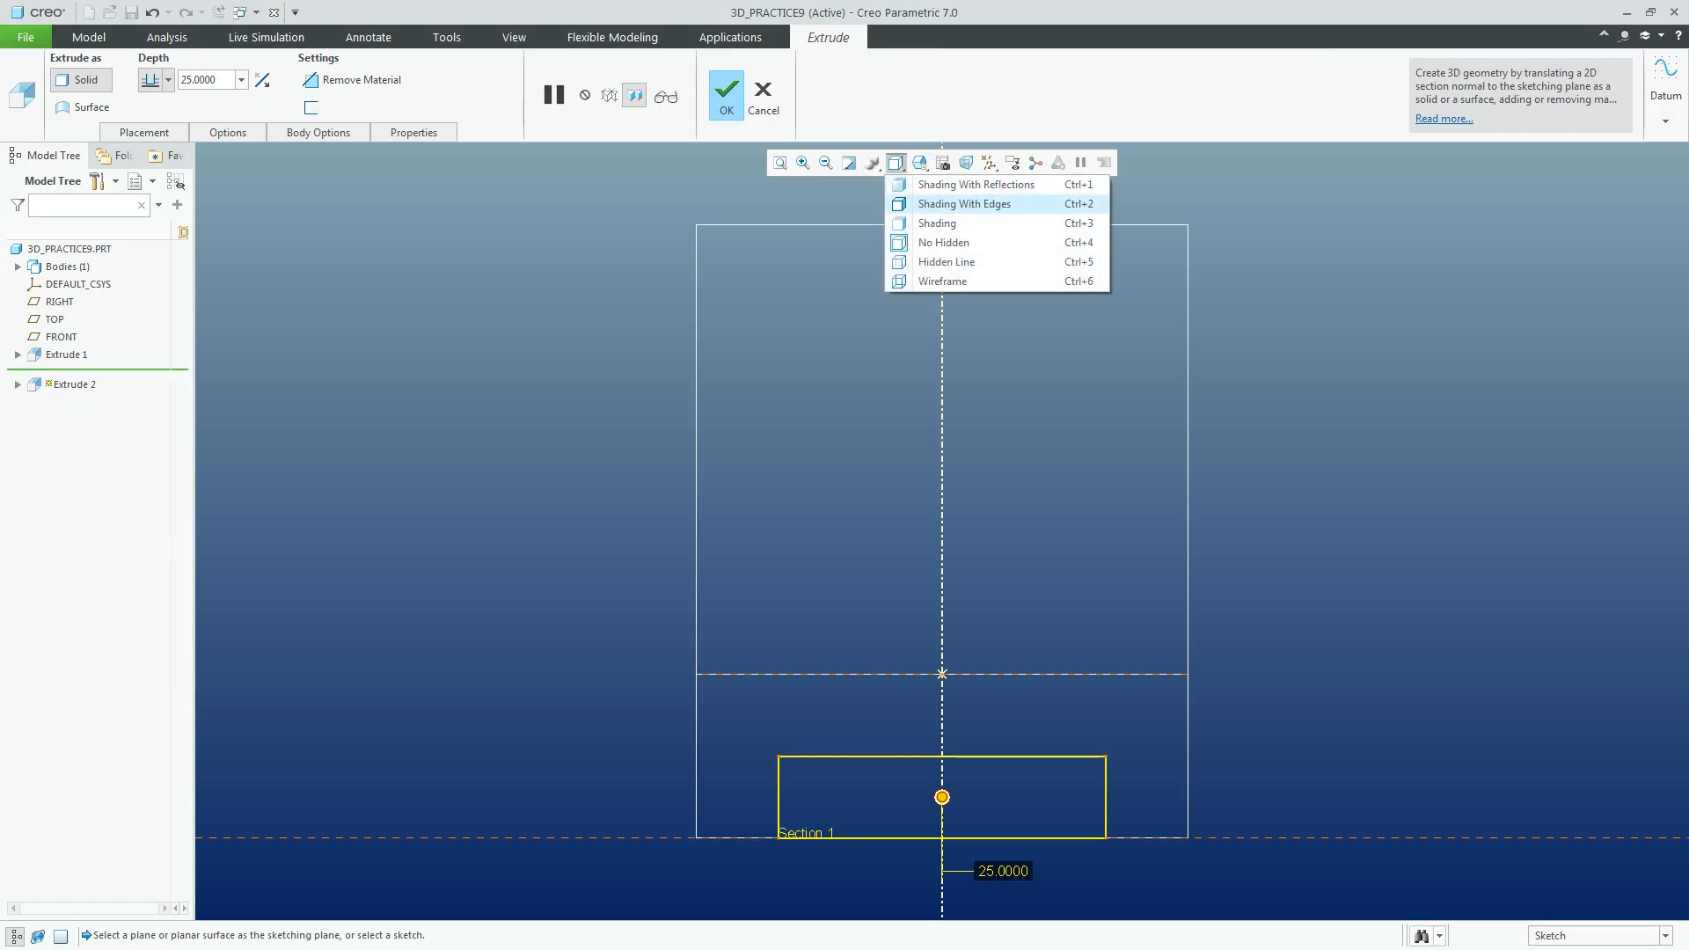
pyautogui.click(959, 203)
pyautogui.click(919, 162)
pyautogui.click(958, 187)
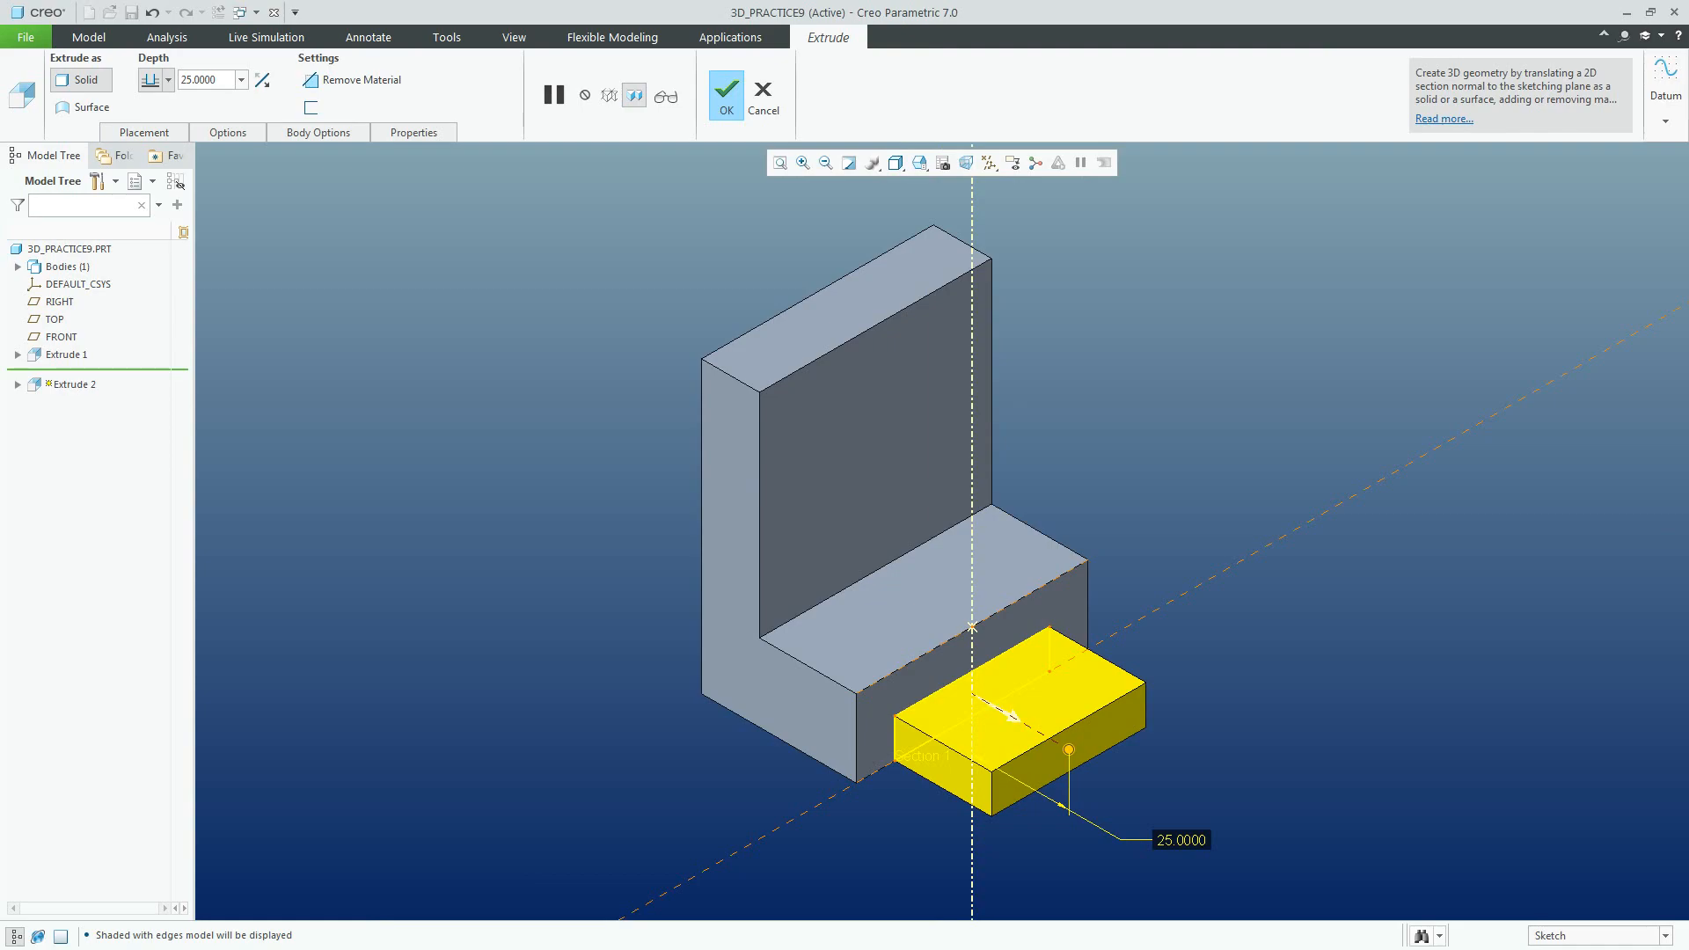
# Turn the extrusion into a Remove Material cut through the whole base leg with Through All depth and complete it
pyautogui.click(1010, 715)
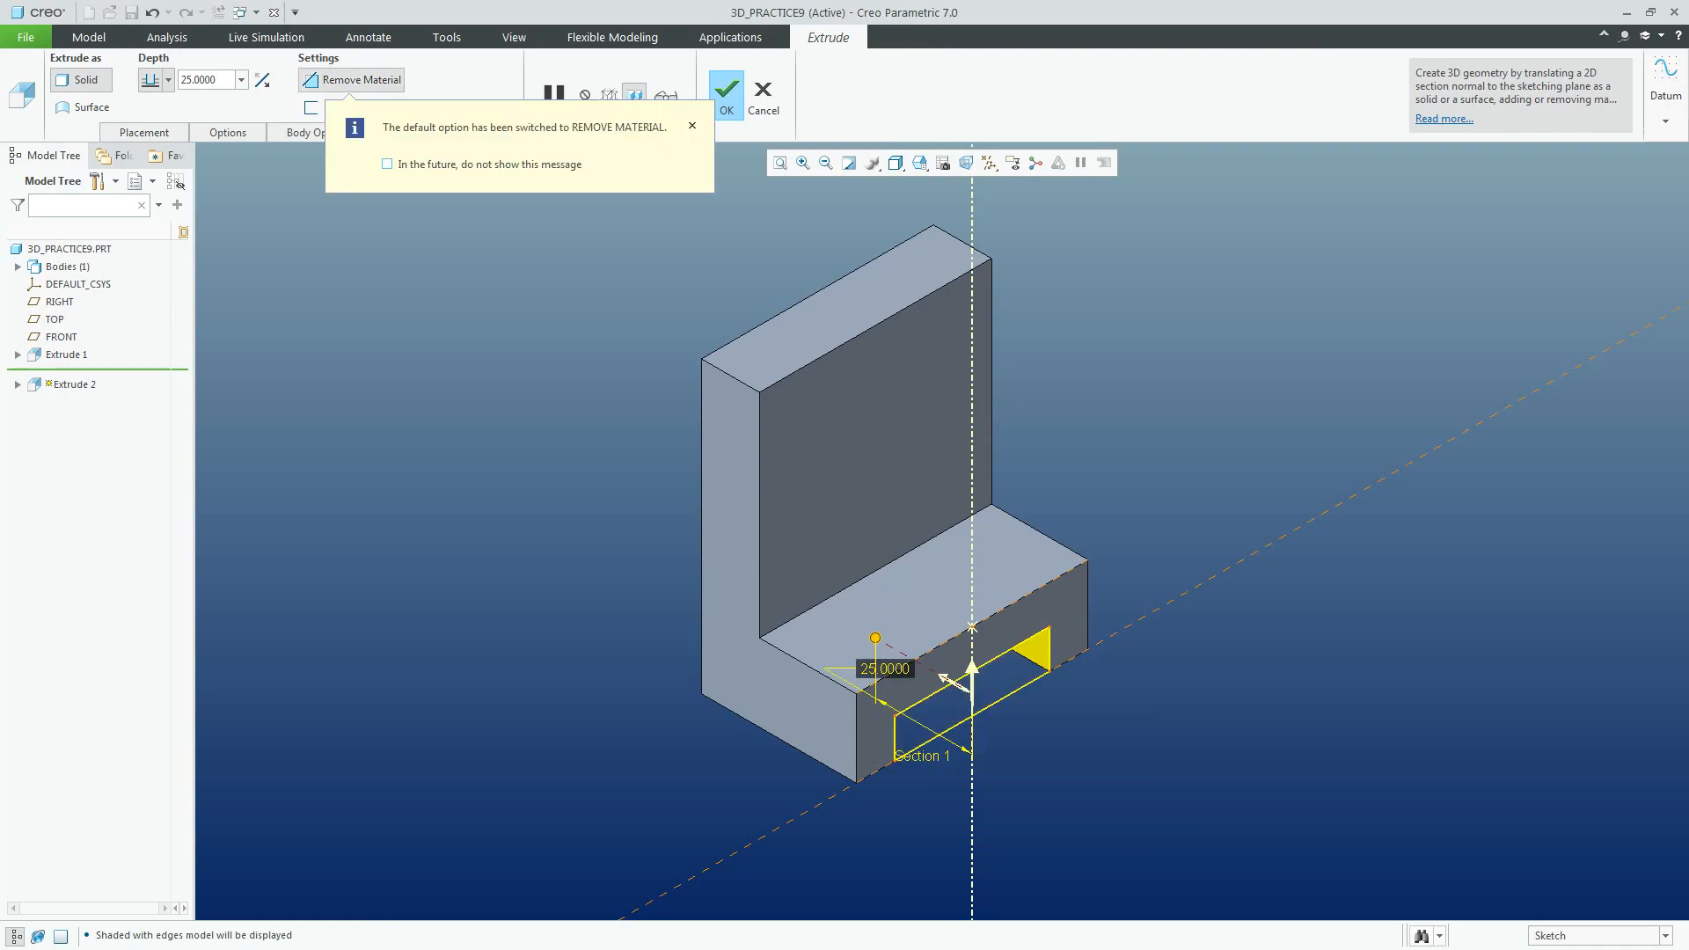
pyautogui.doubleClick(198, 80)
pyautogui.click(167, 80)
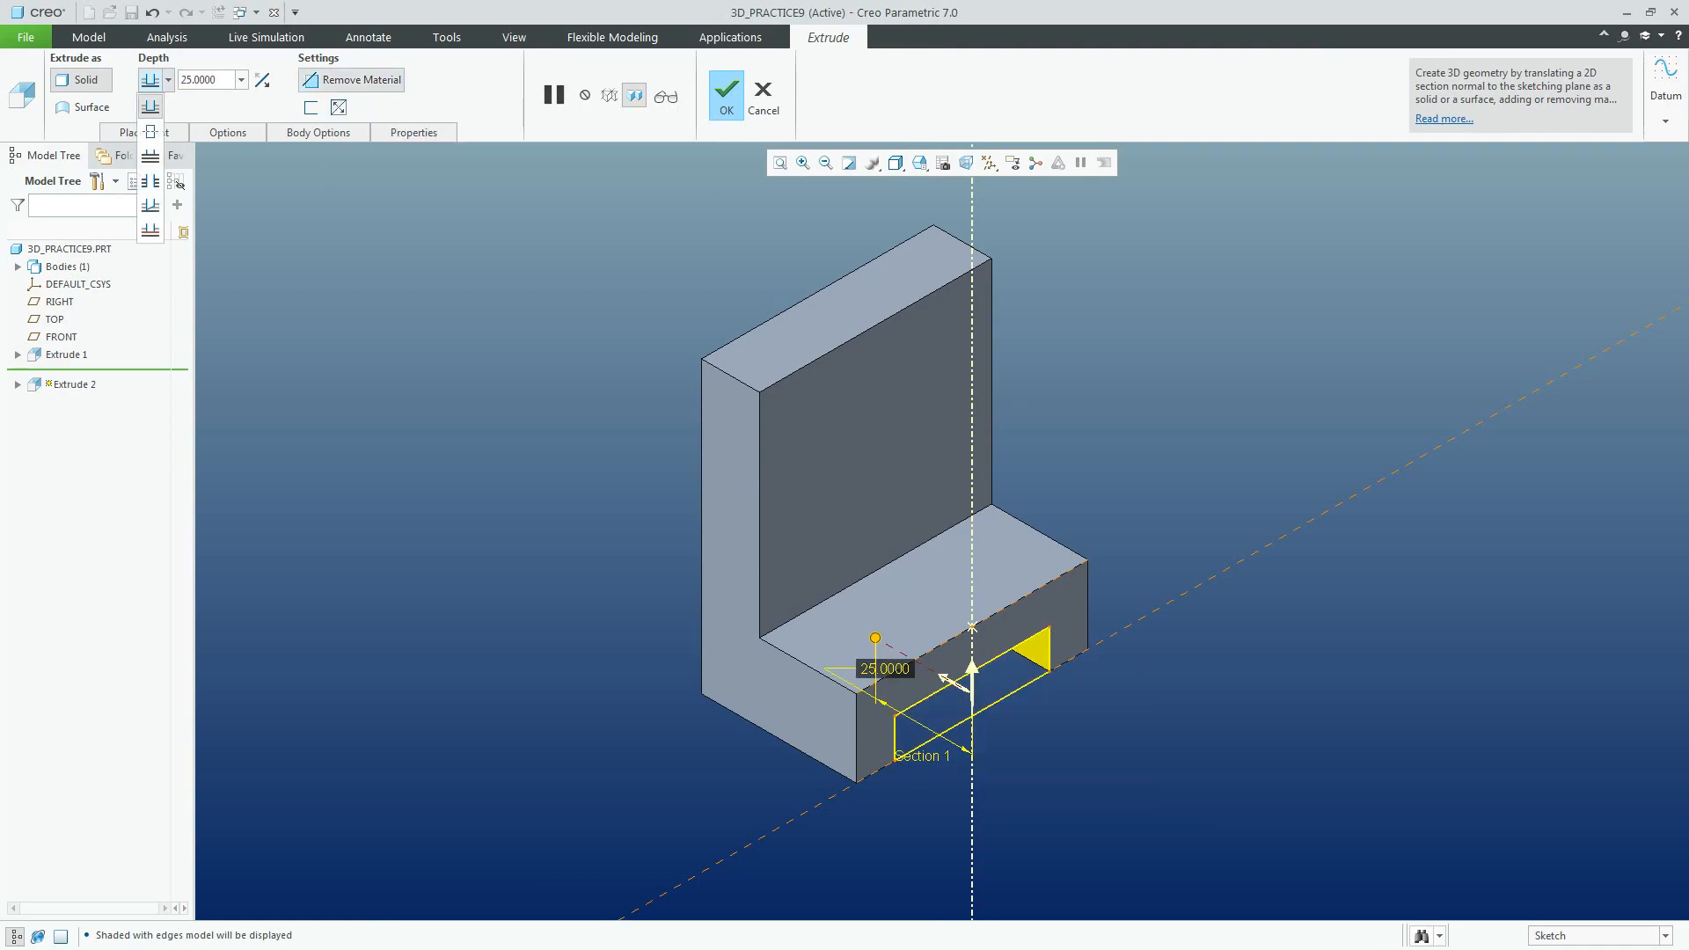
pyautogui.click(151, 181)
pyautogui.click(727, 95)
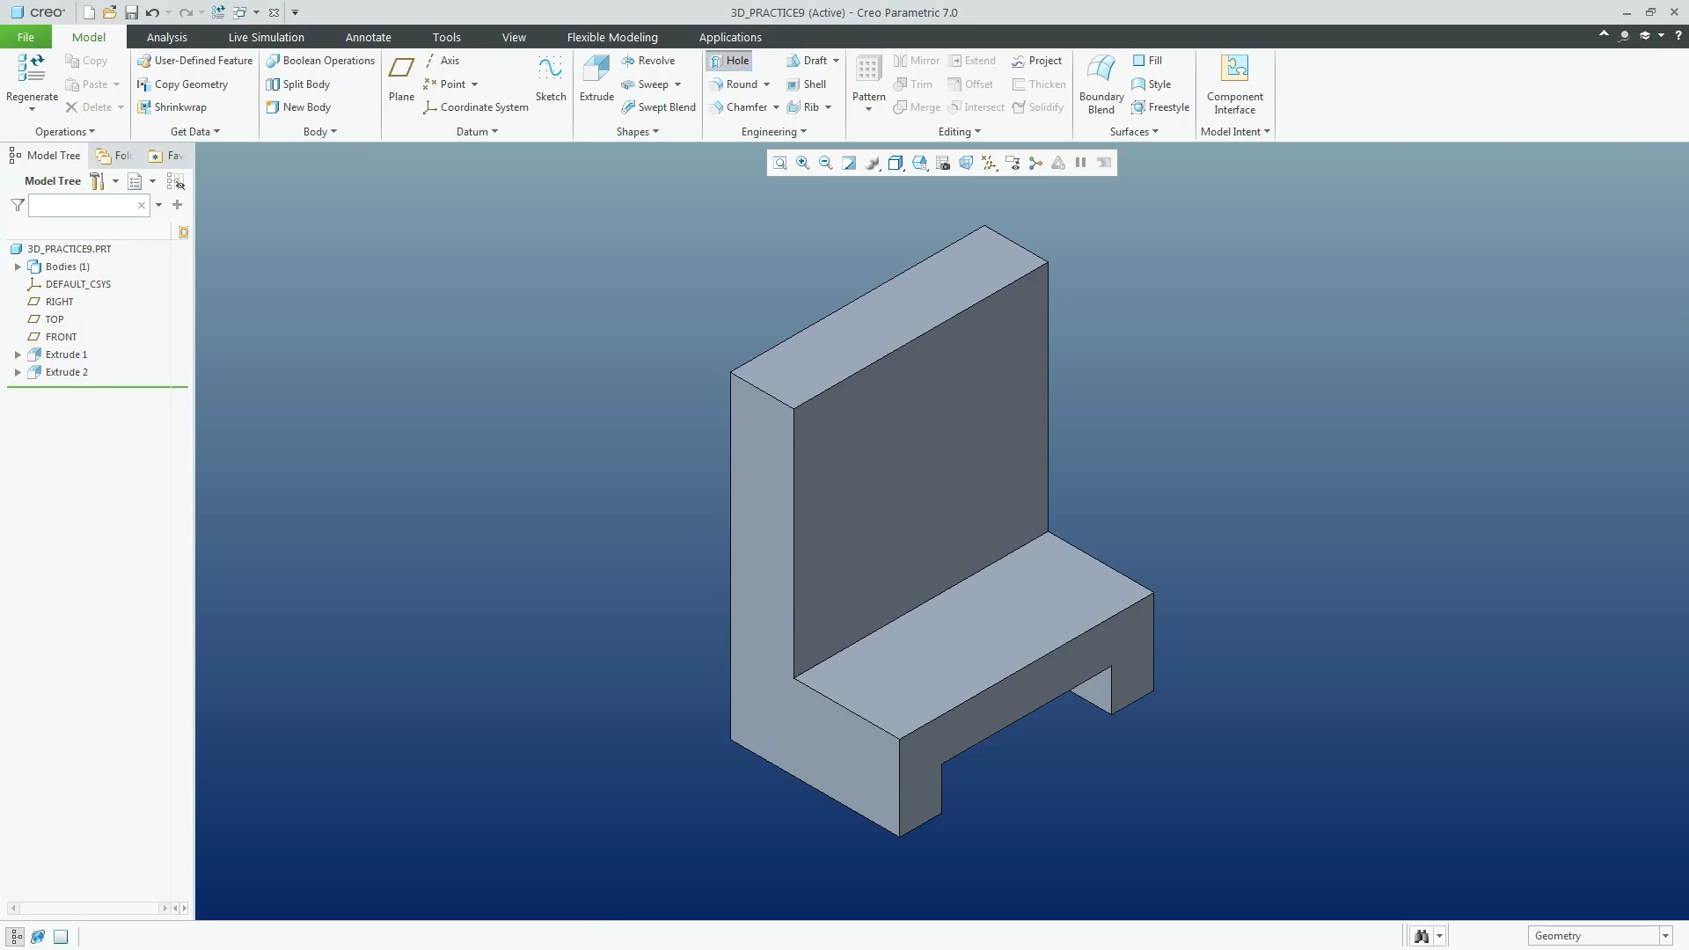
# Start a simple hole with a diameter of 10 and Through All depth
pyautogui.click(730, 60)
pyautogui.click(419, 79)
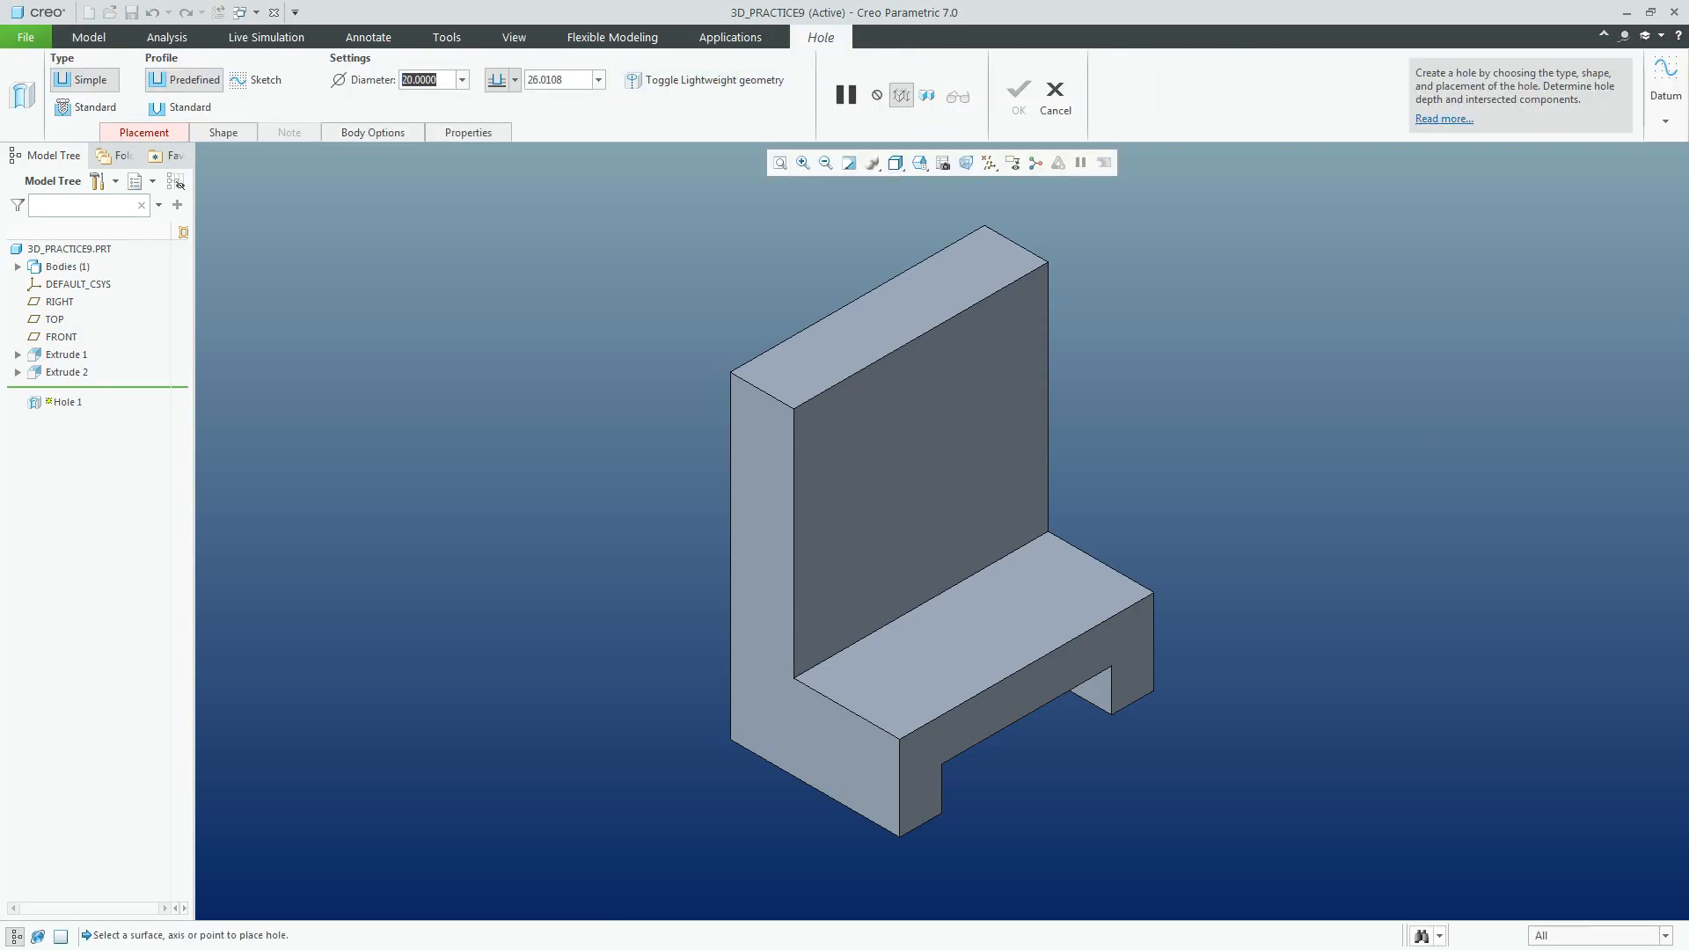
pyautogui.write('10')
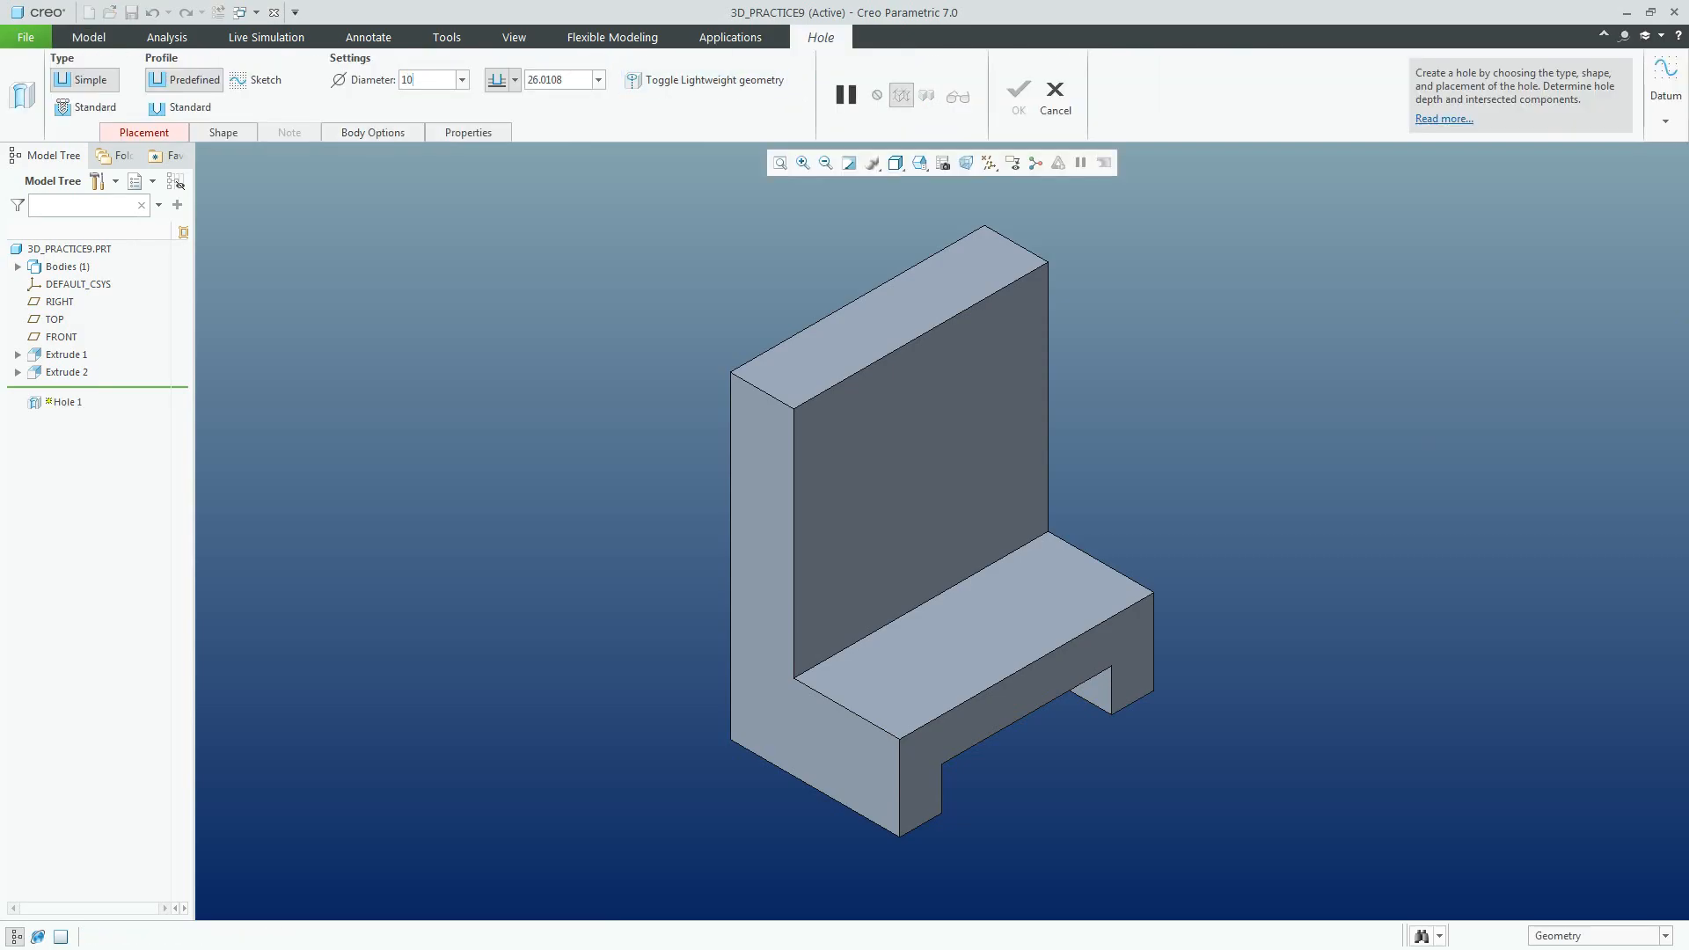
pyautogui.click(515, 79)
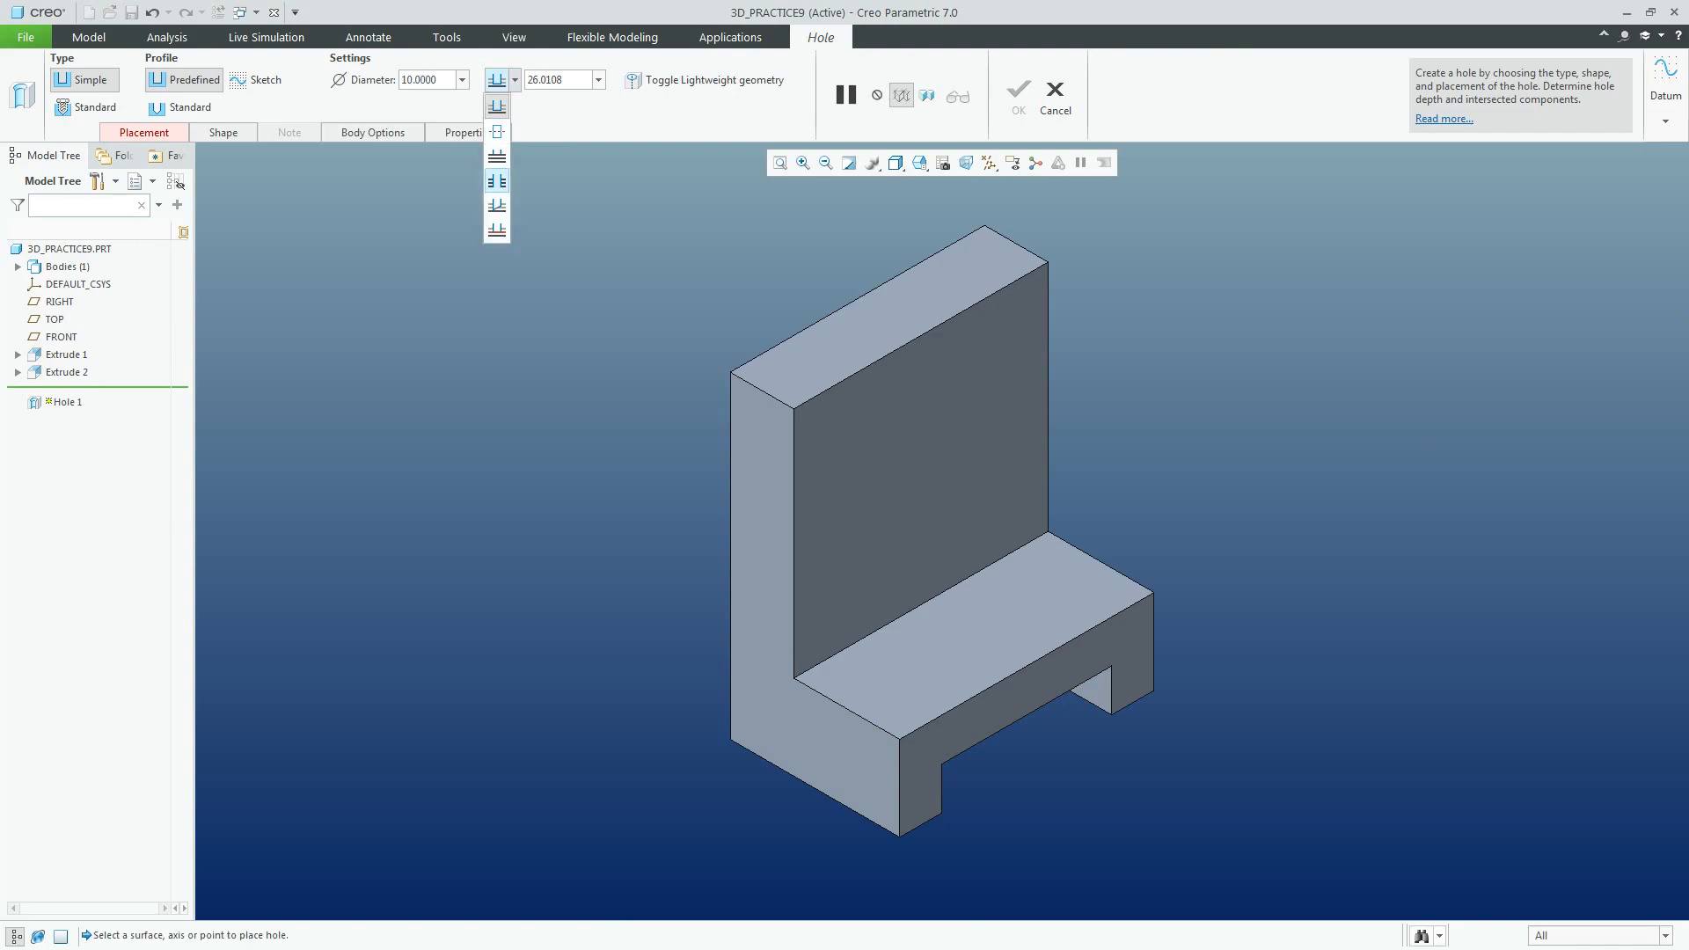
pyautogui.click(497, 181)
# Place the hole on the base leg's upper face, using the body's right side face and the upright's front face as offset references
pyautogui.click(144, 132)
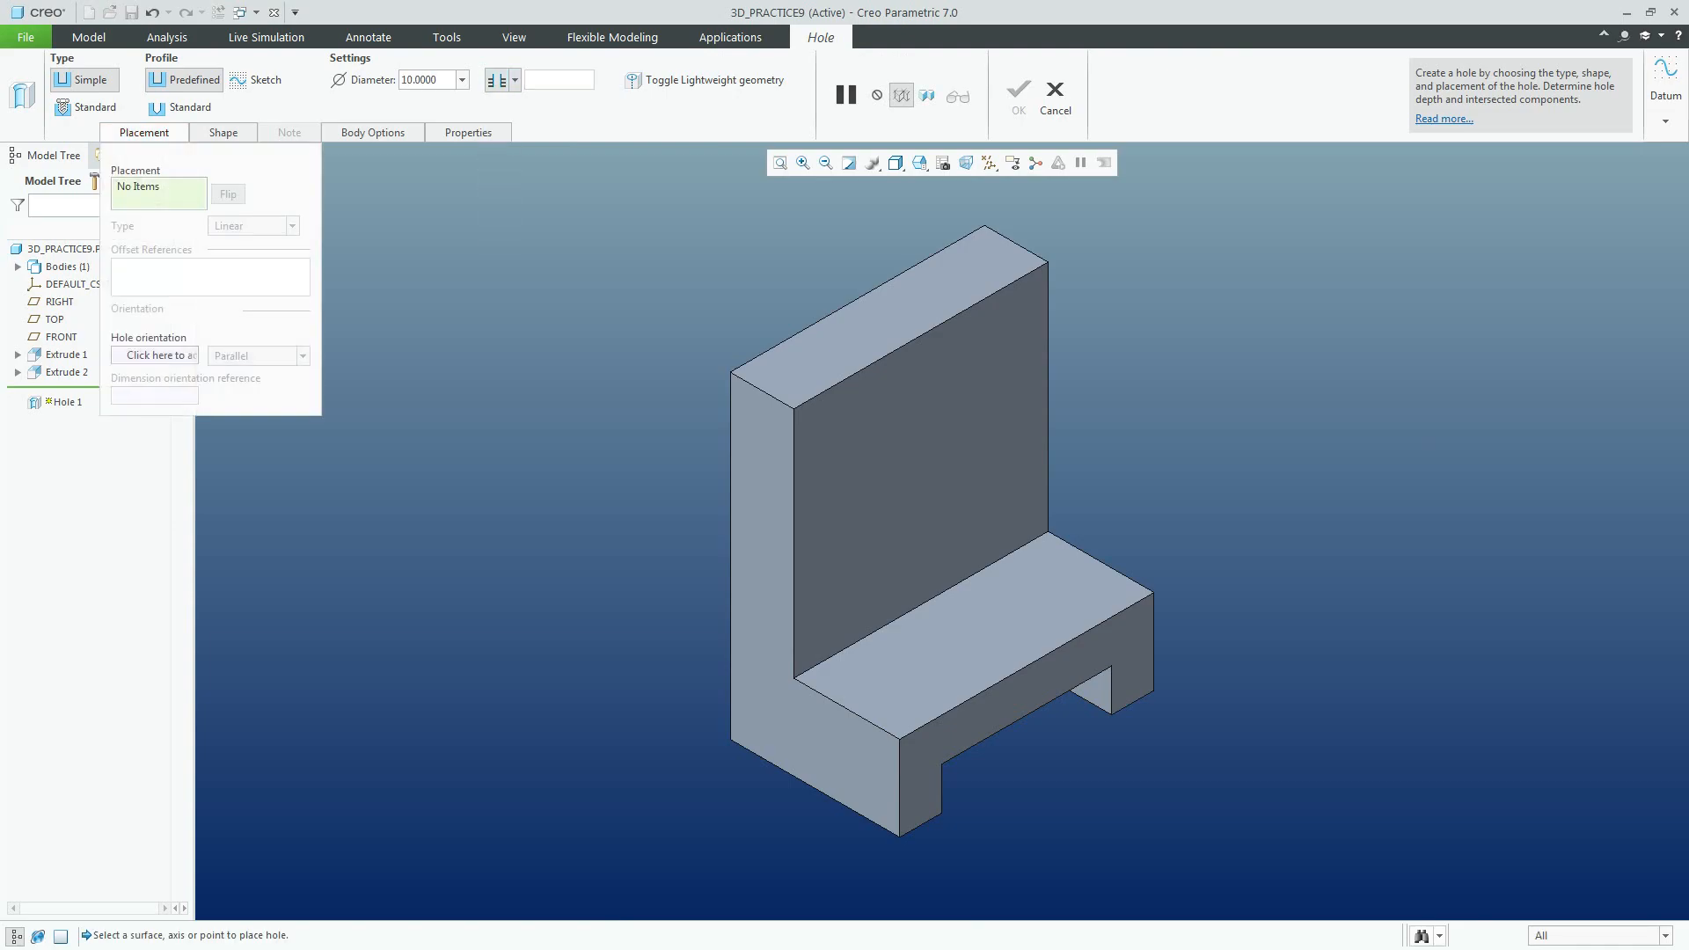
pyautogui.click(974, 631)
pyautogui.moveTo(920, 663); pyautogui.dragTo(1123, 585)
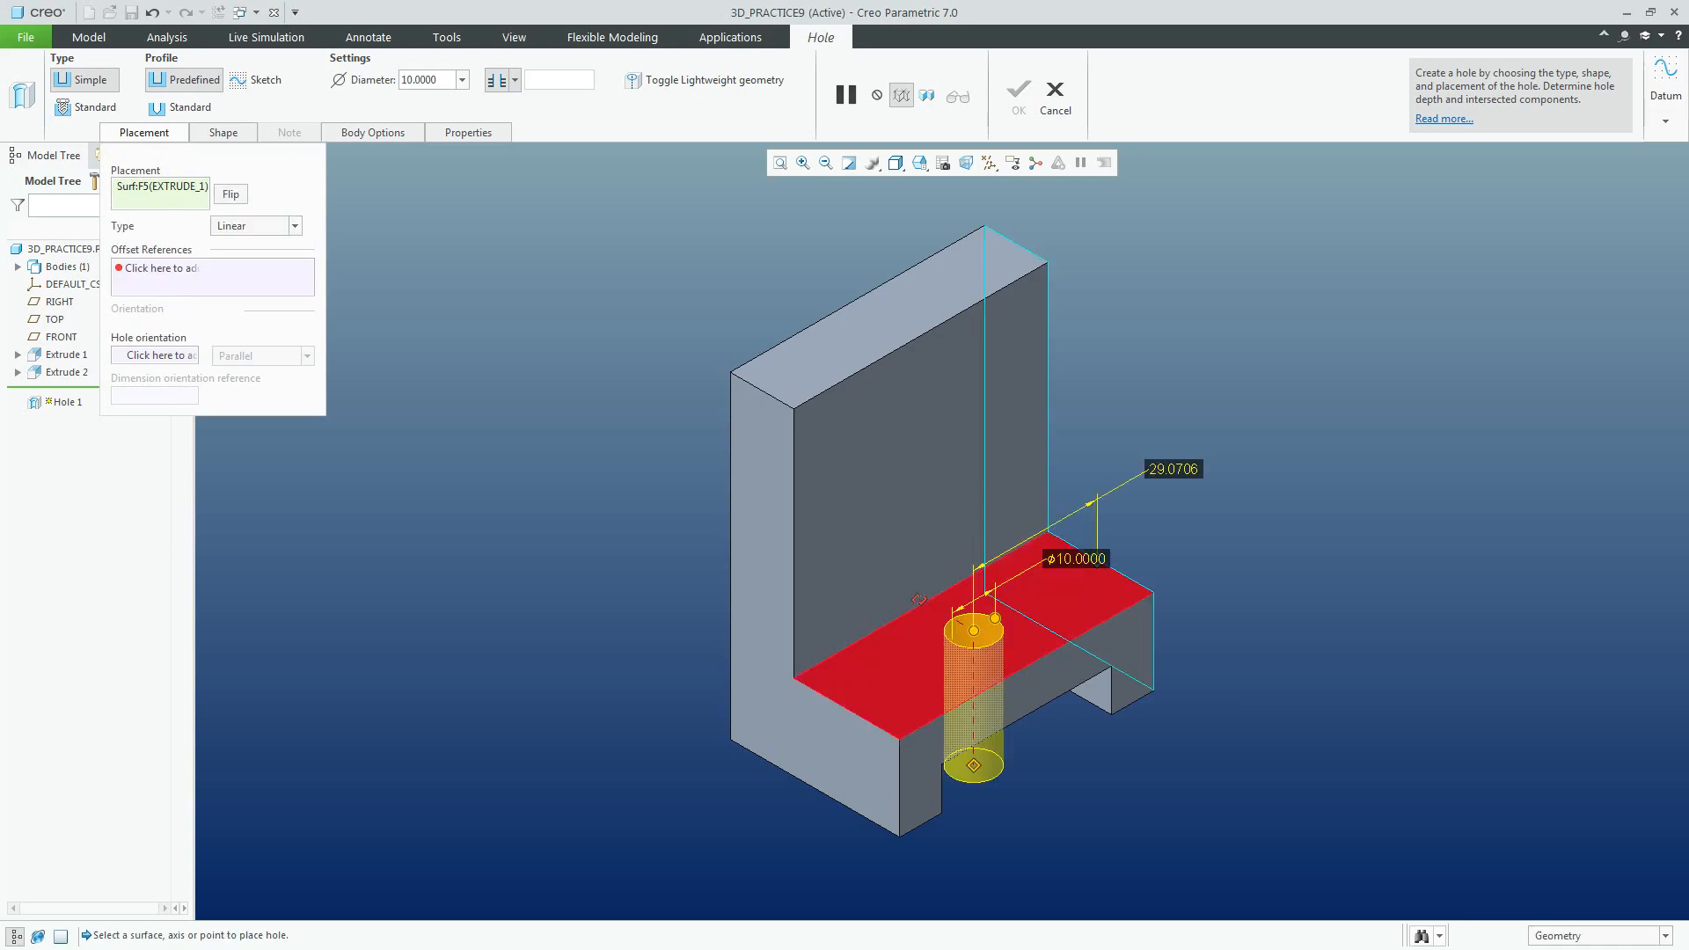
pyautogui.moveTo(921, 600); pyautogui.dragTo(925, 603)
# Set the hole's offsets to 30 from the side face and 12.5 from the upright's front face, and complete the hole
pyautogui.click(269, 268)
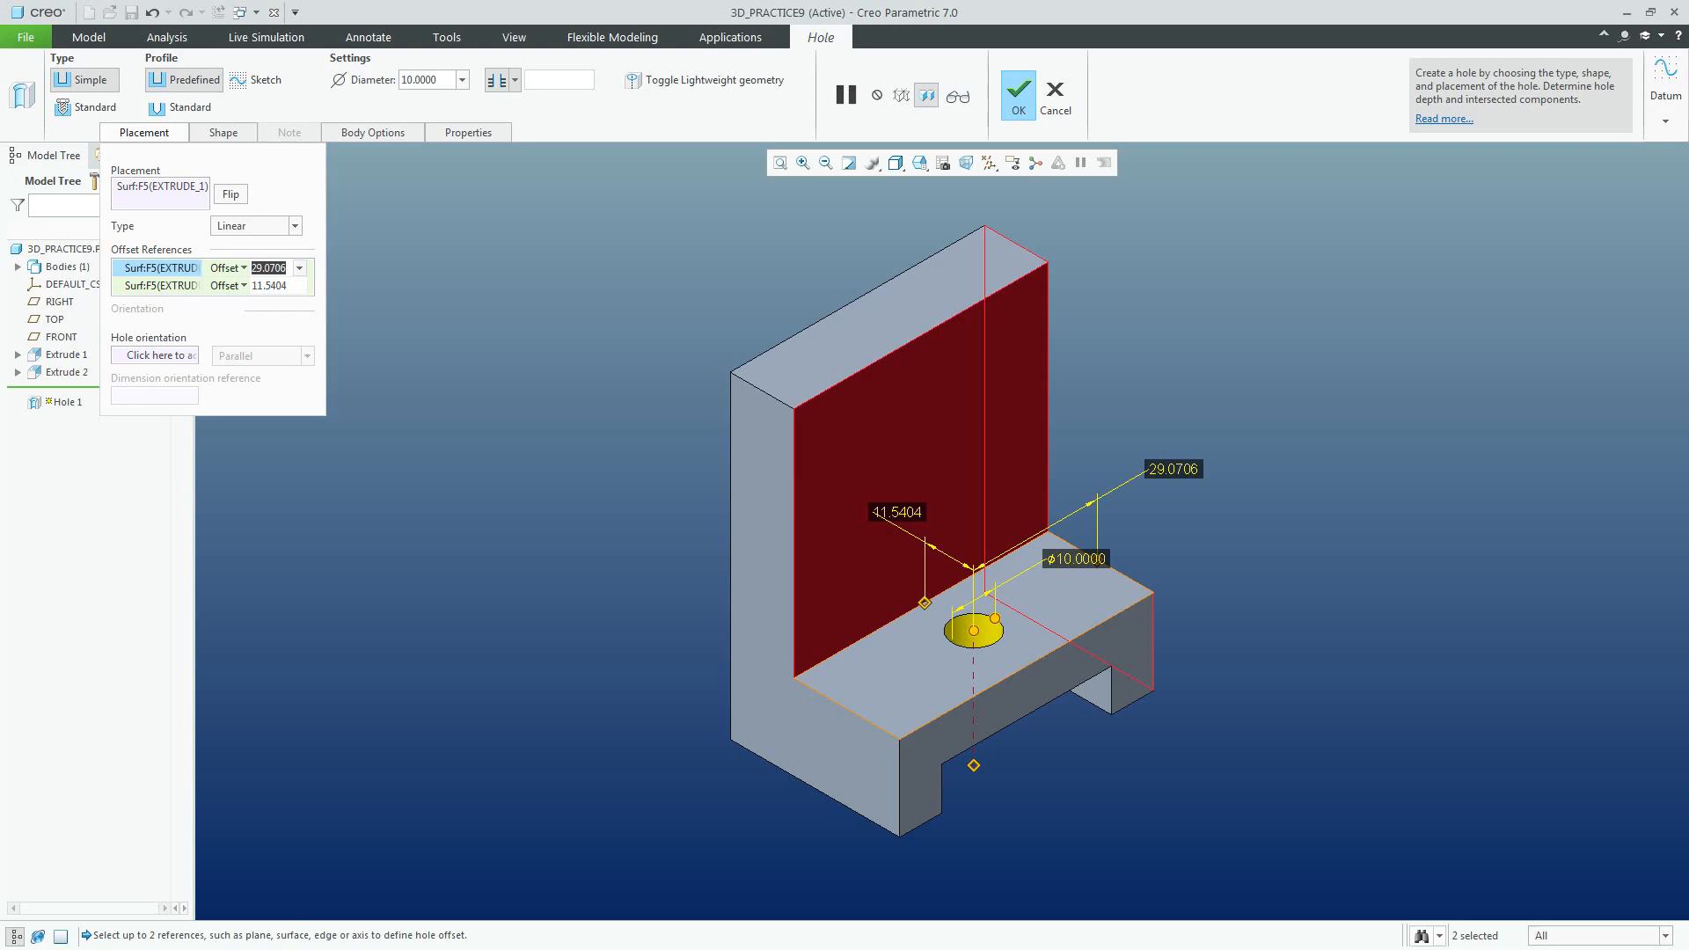
pyautogui.write('30')
pyautogui.press('Return')
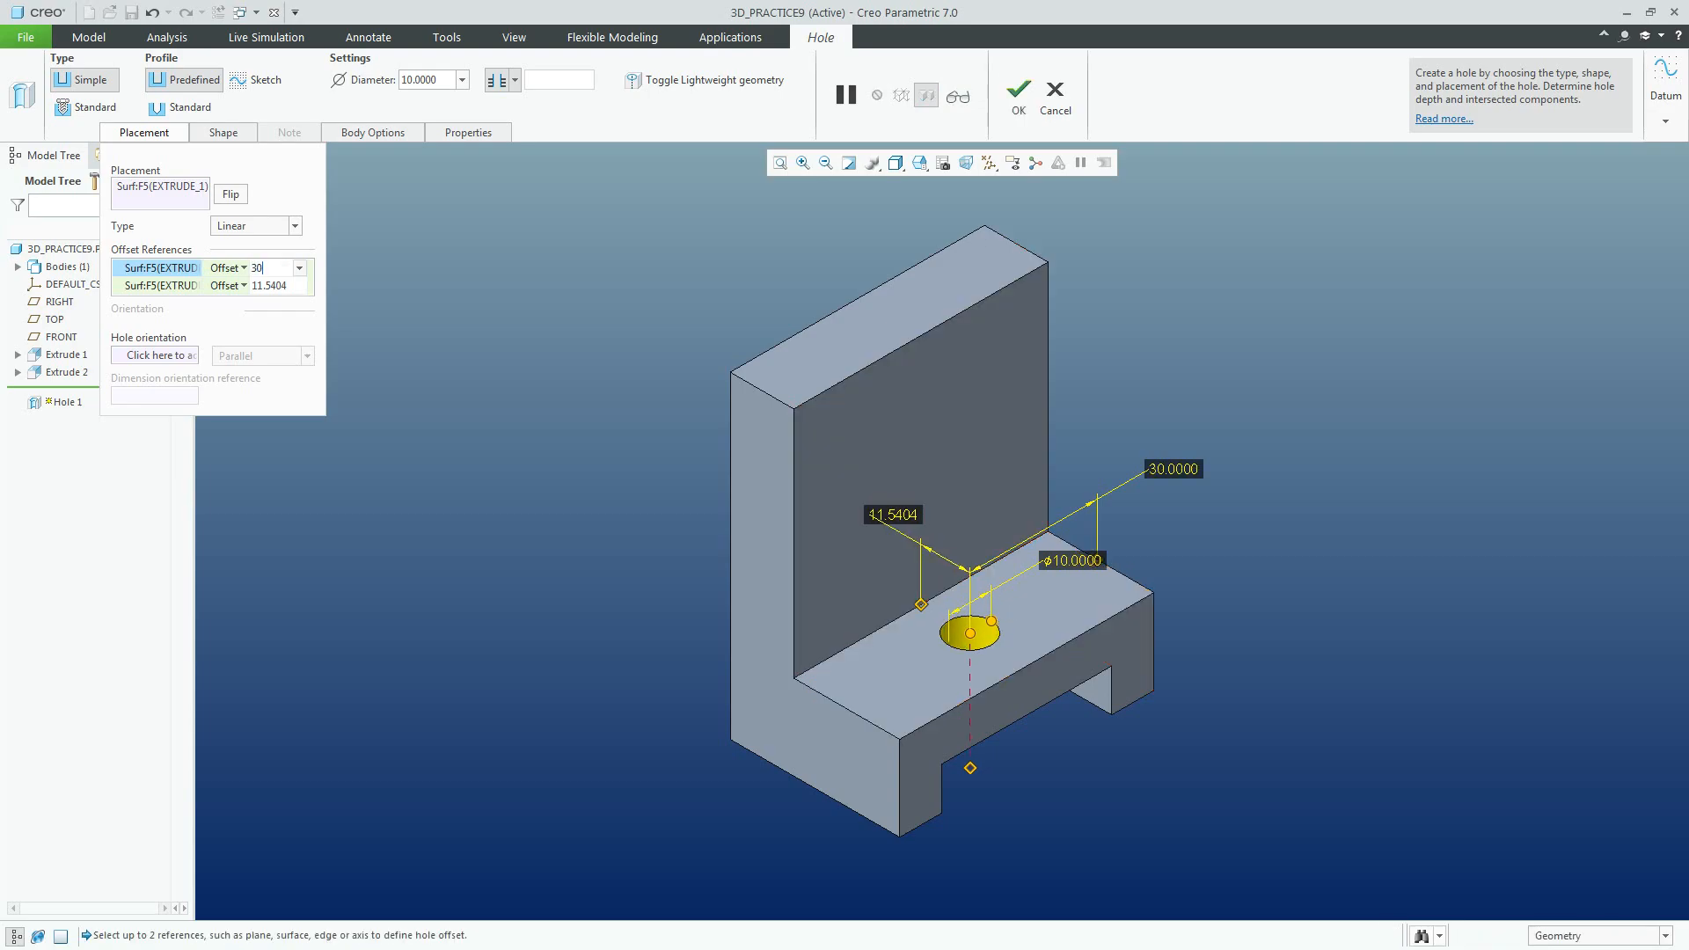
pyautogui.click(269, 286)
pyautogui.write('1')
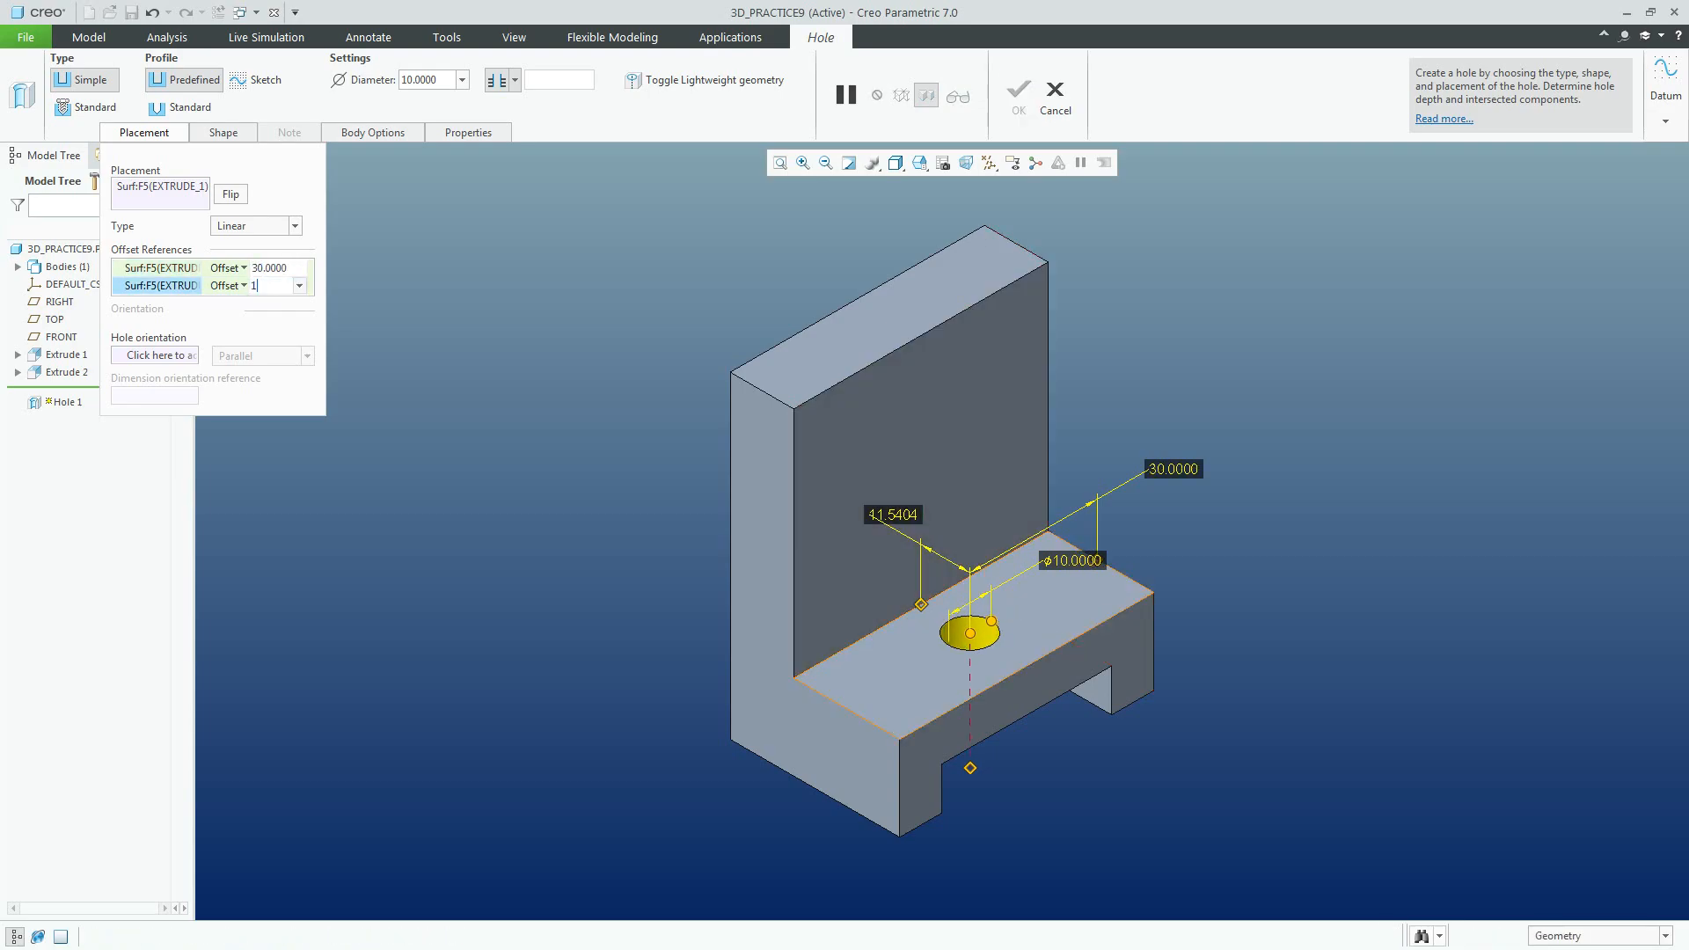
pyautogui.write('2.5')
pyautogui.press('Return')
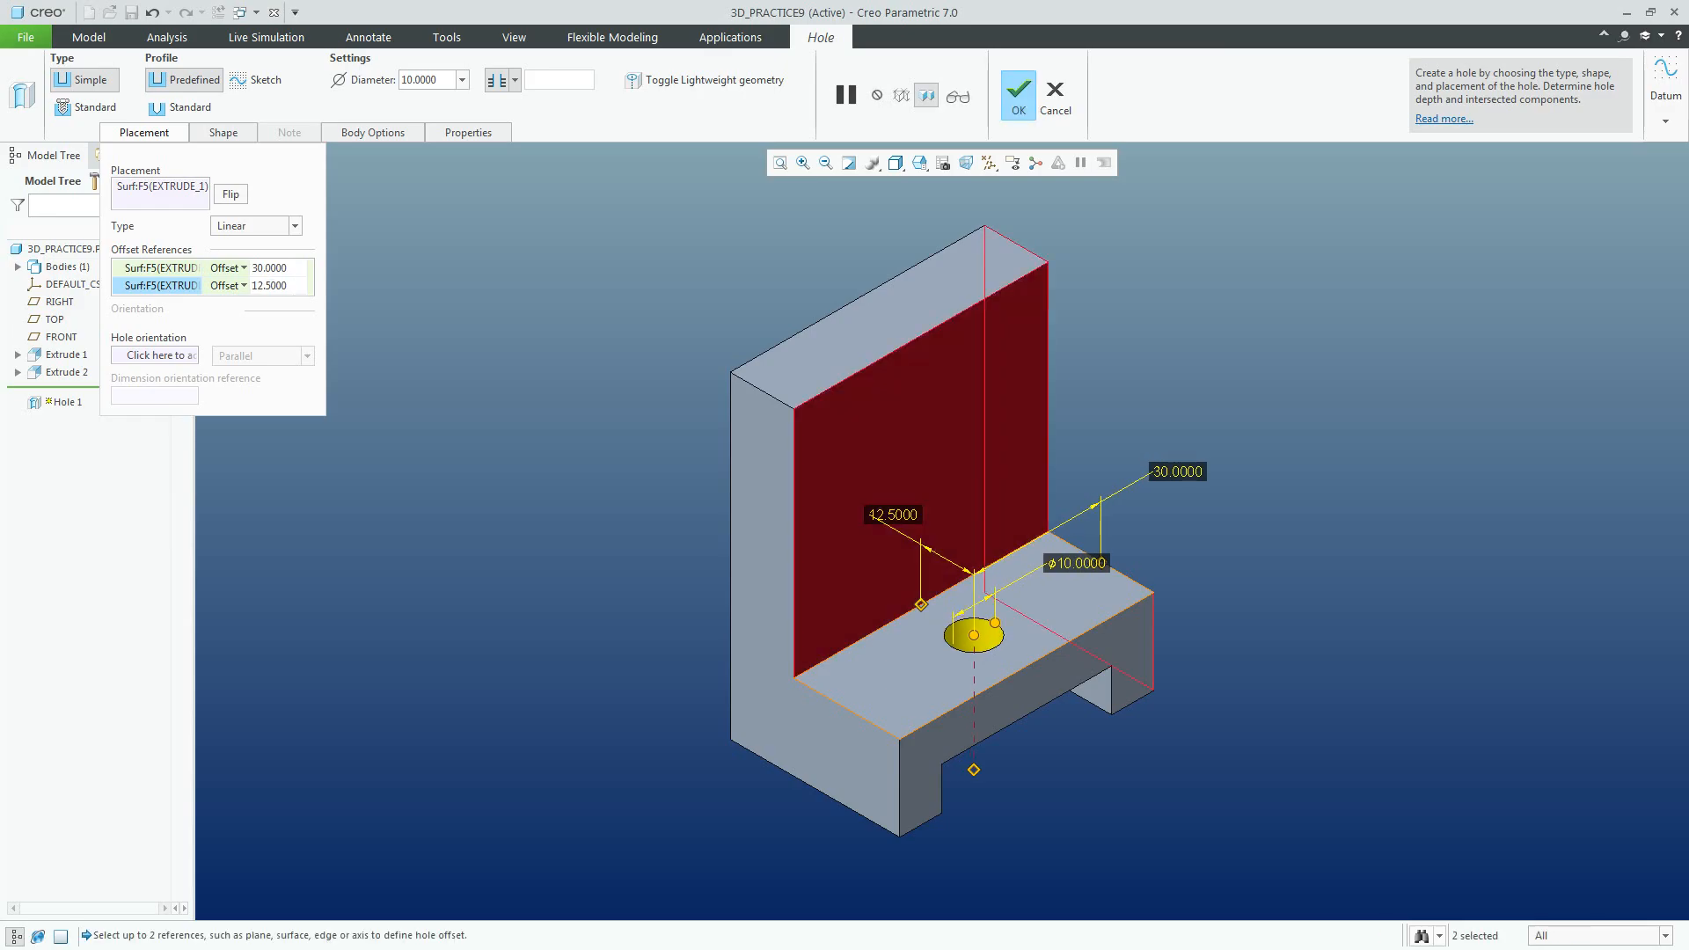
pyautogui.click(1018, 95)
pyautogui.press('Escape')
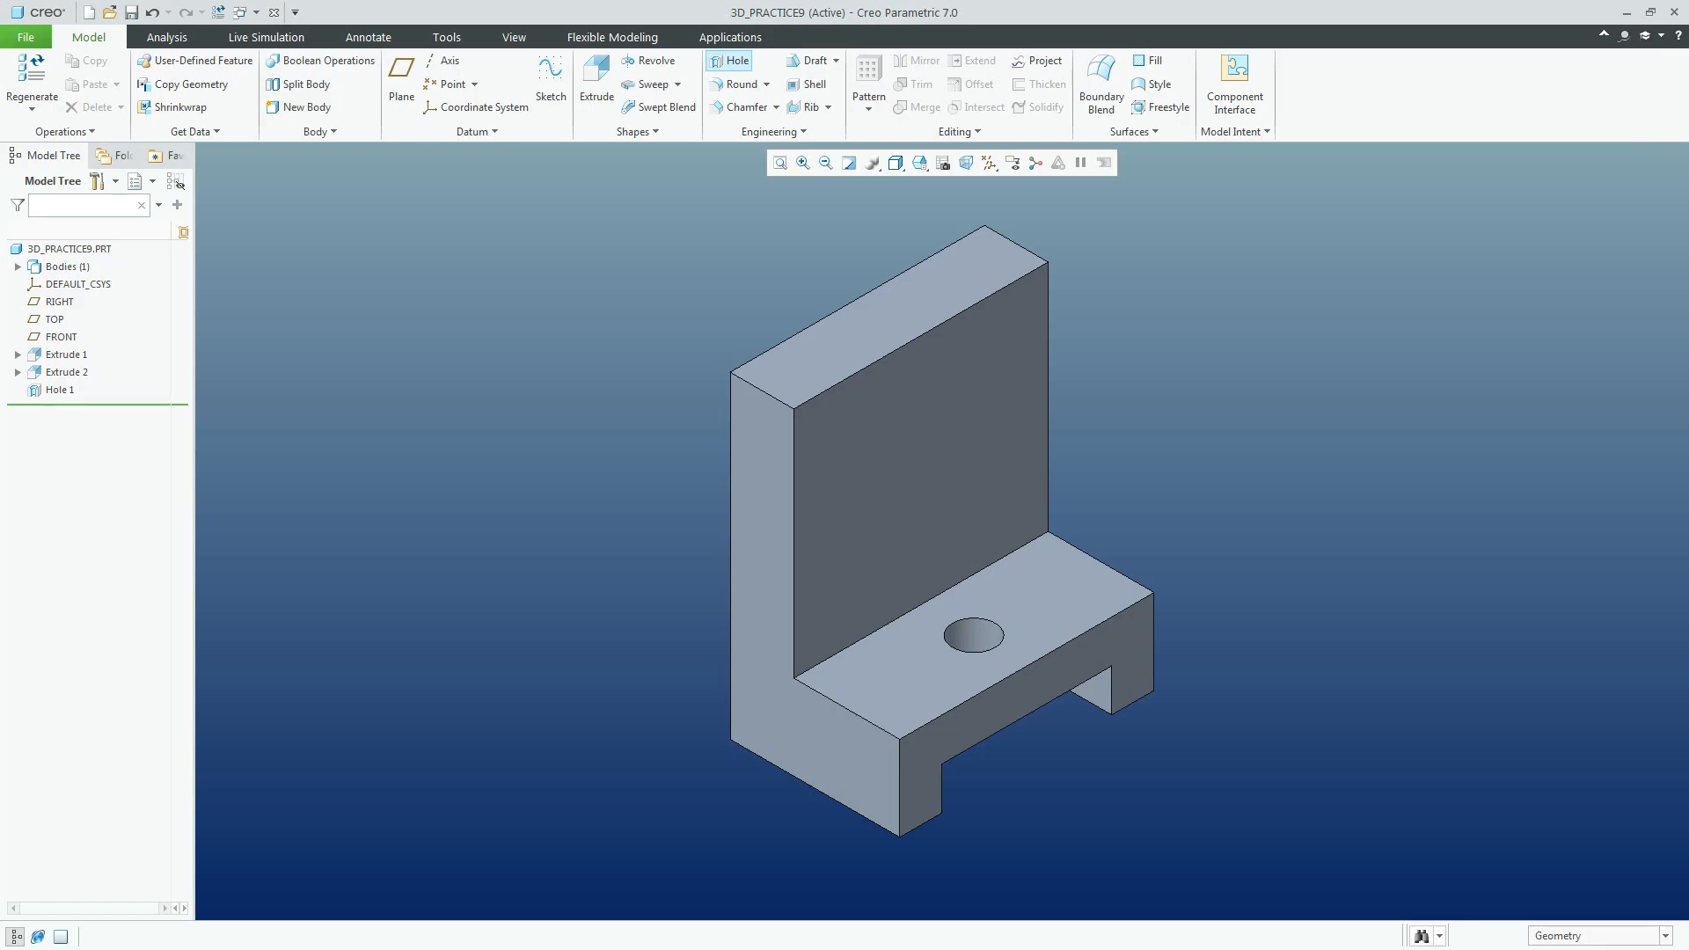
# Start a second simple hole on the upright's front face with a diameter of 20 and Through All depth
pyautogui.click(731, 60)
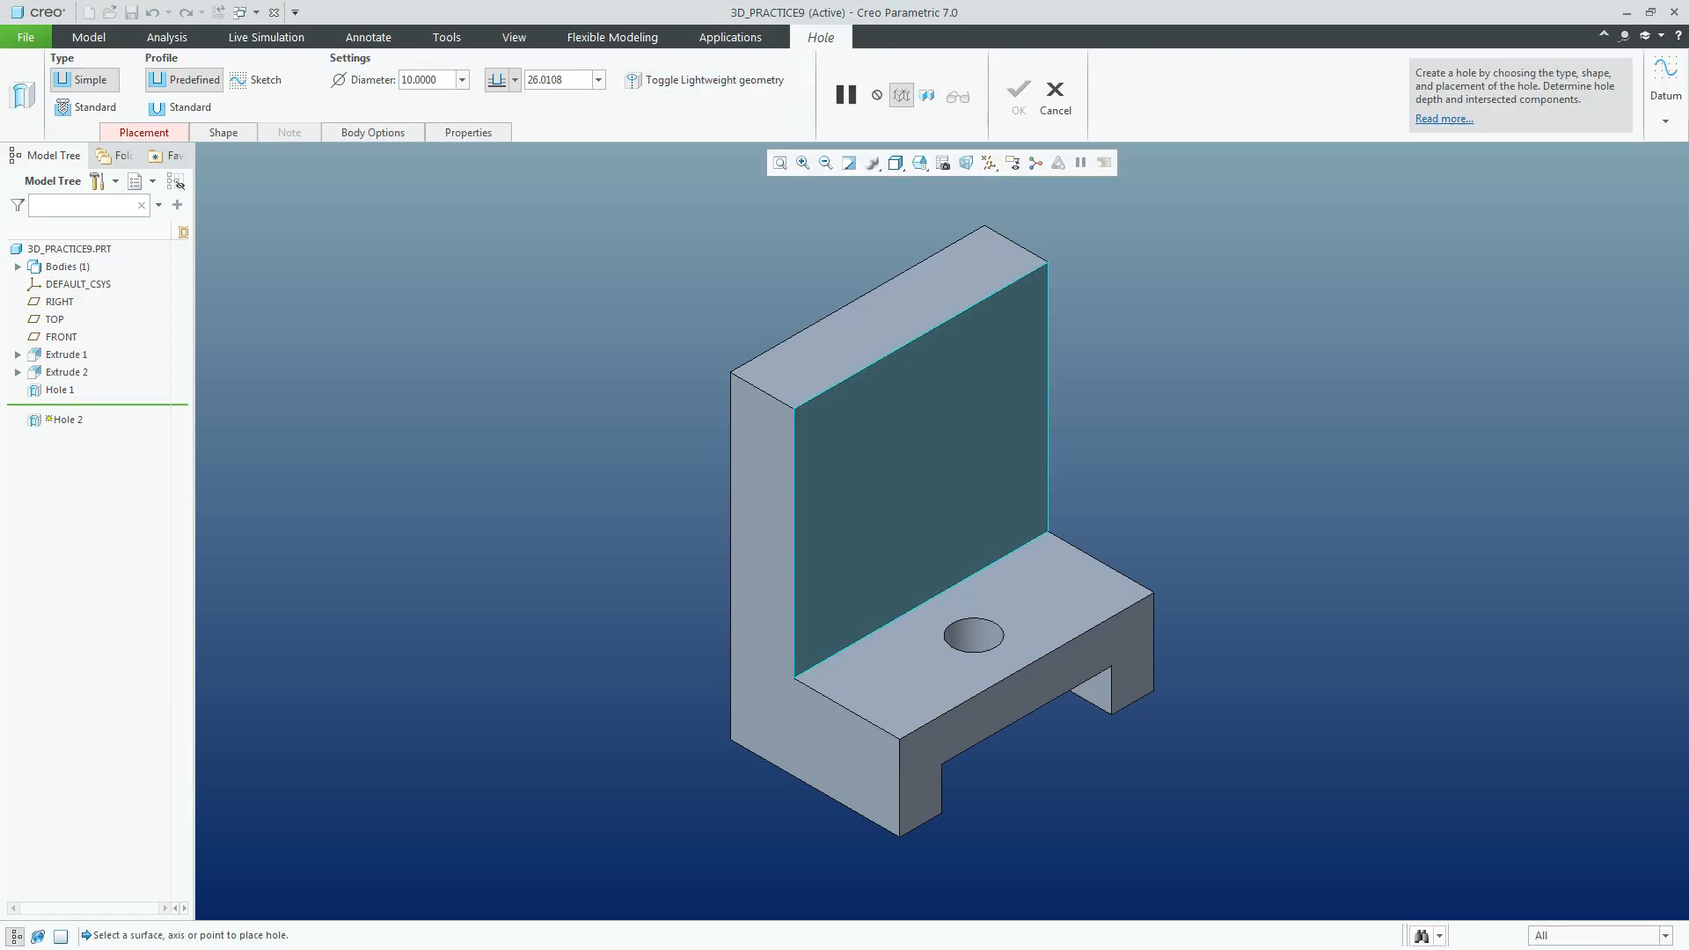
pyautogui.click(929, 486)
pyautogui.click(421, 80)
pyautogui.write('20')
pyautogui.press('Return')
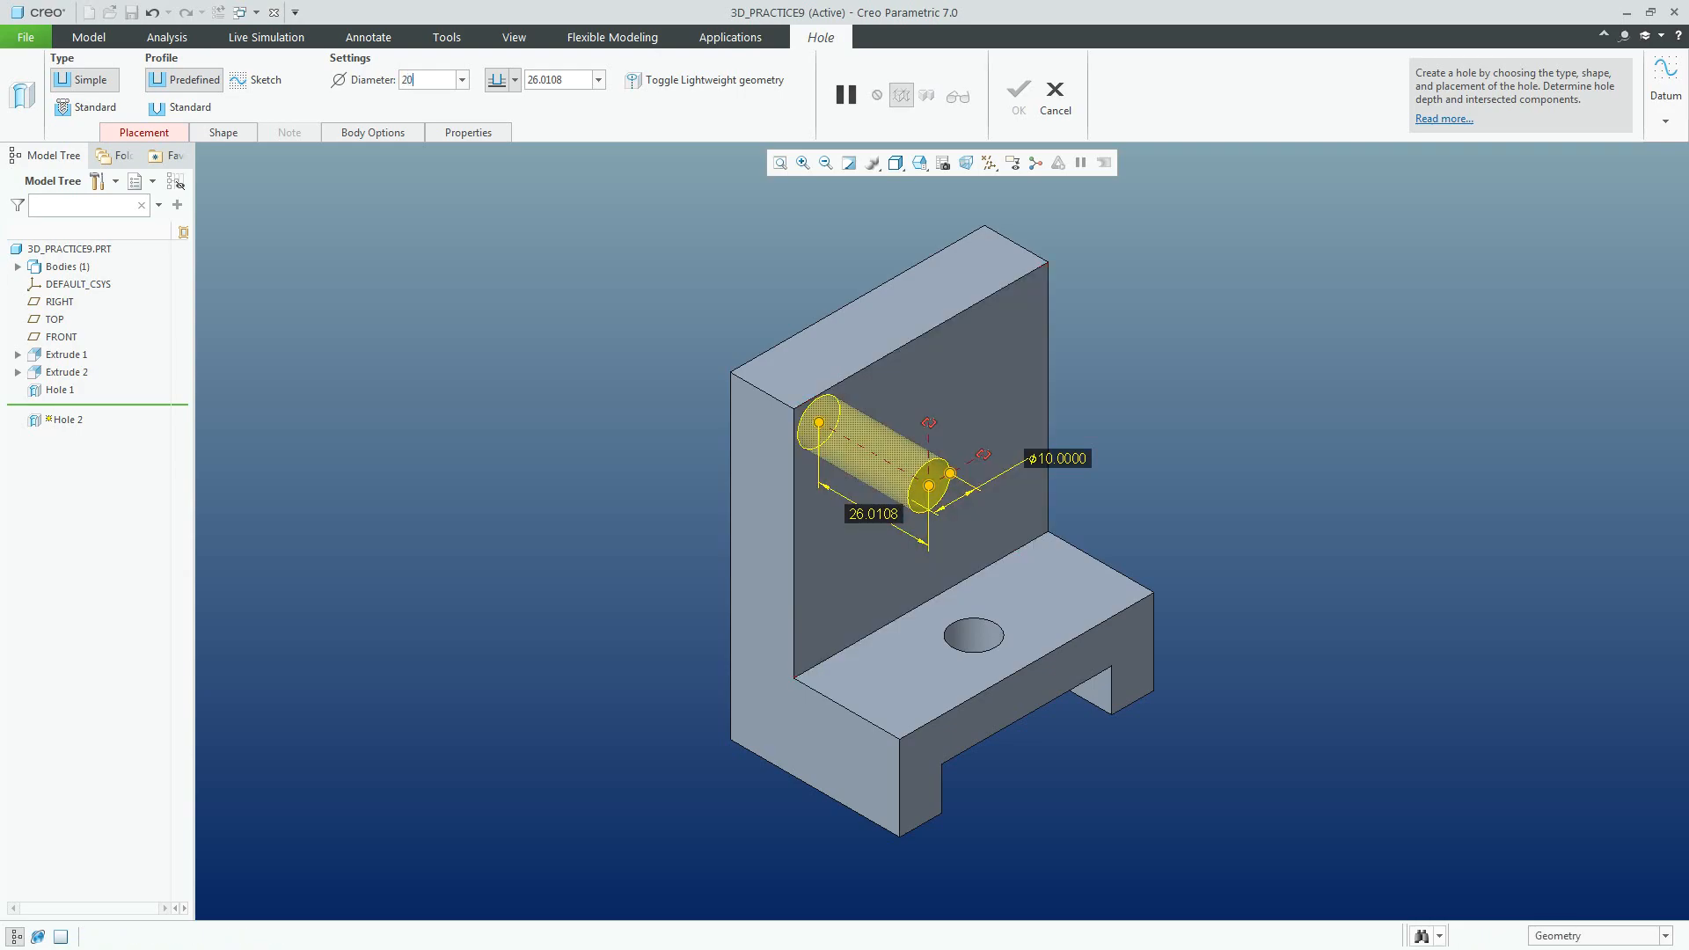
pyautogui.click(514, 80)
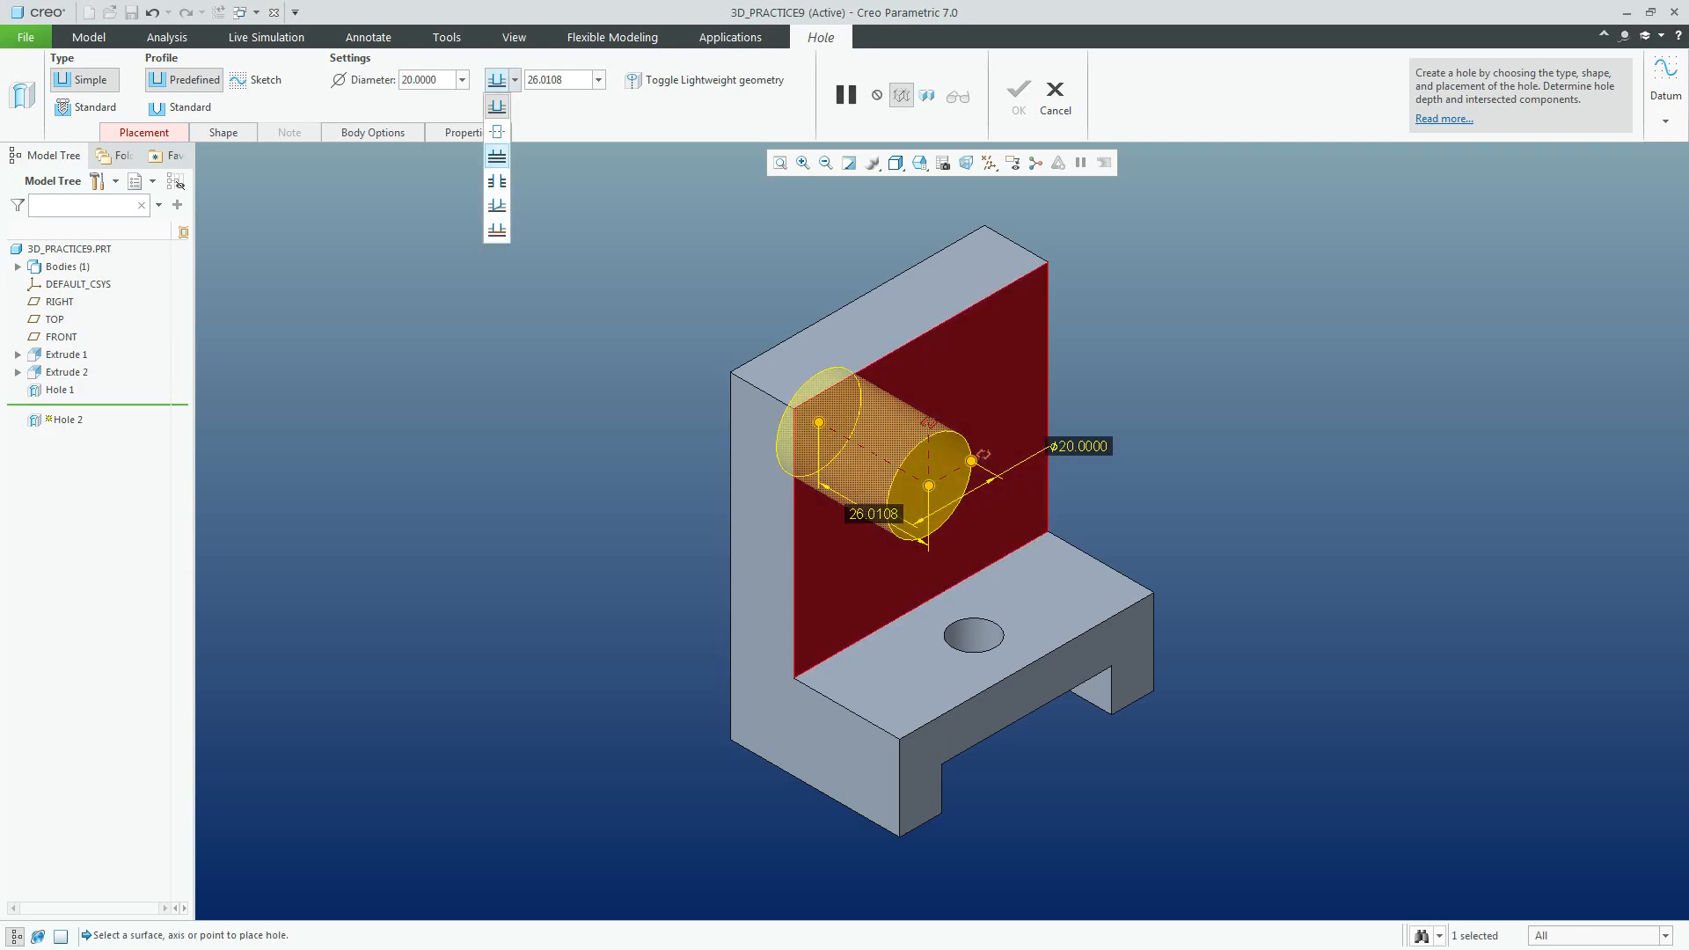
pyautogui.click(498, 180)
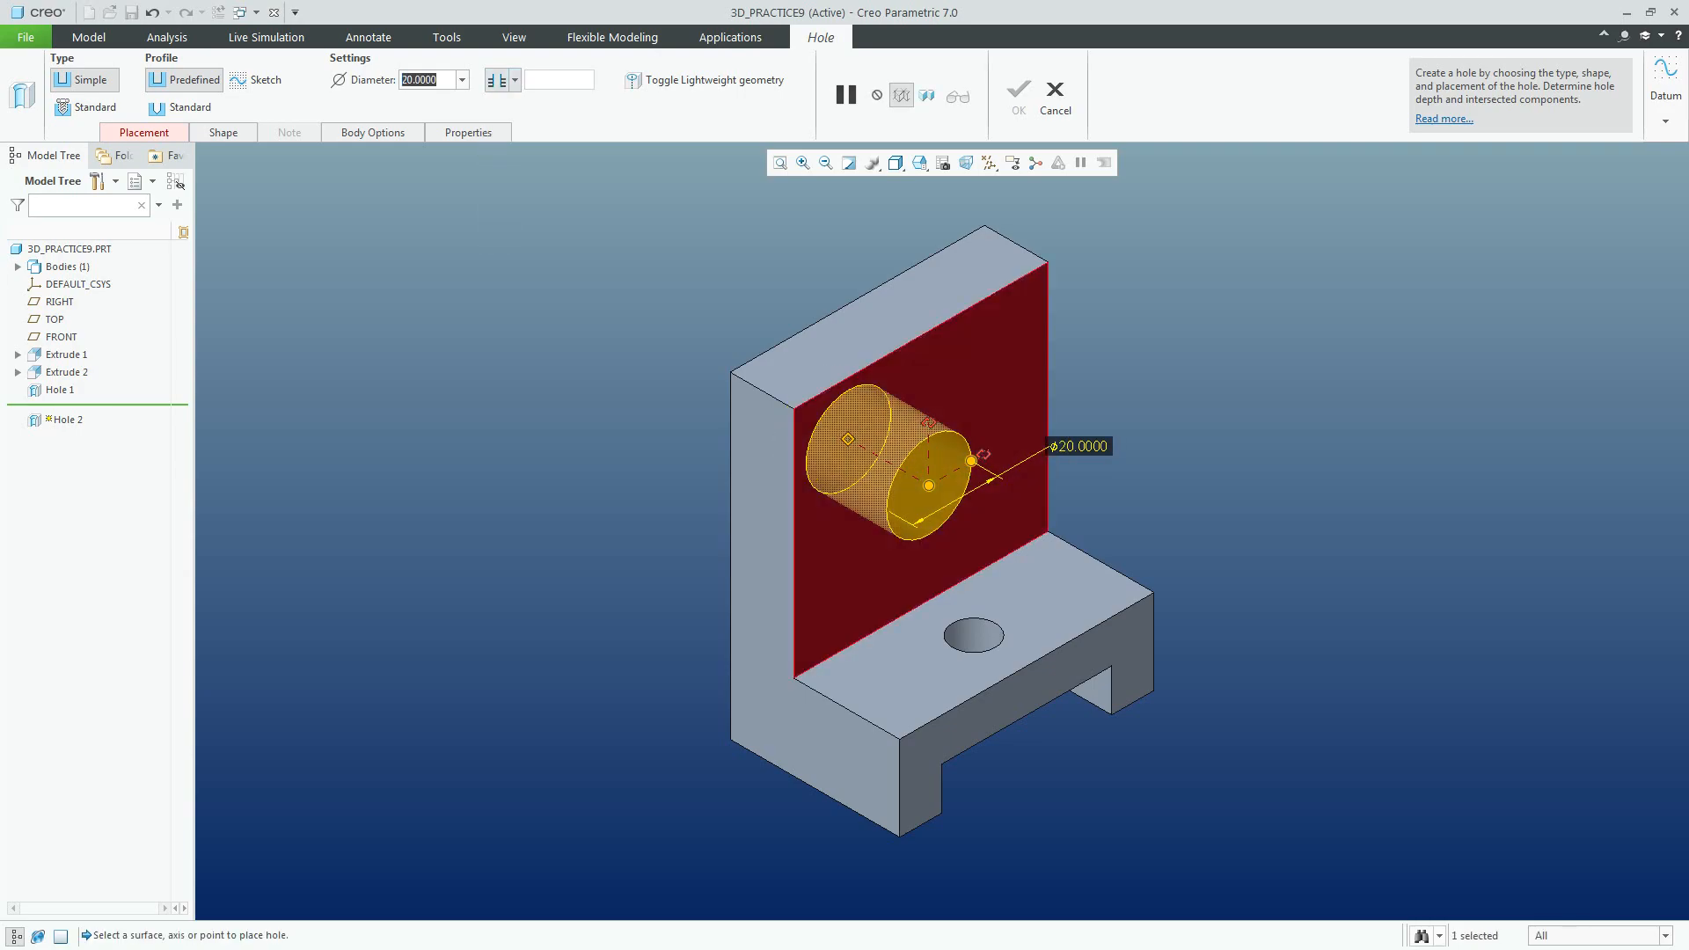
# Assign the body's right side face and the base leg's upper face as the second hole's offset references
pyautogui.click(143, 132)
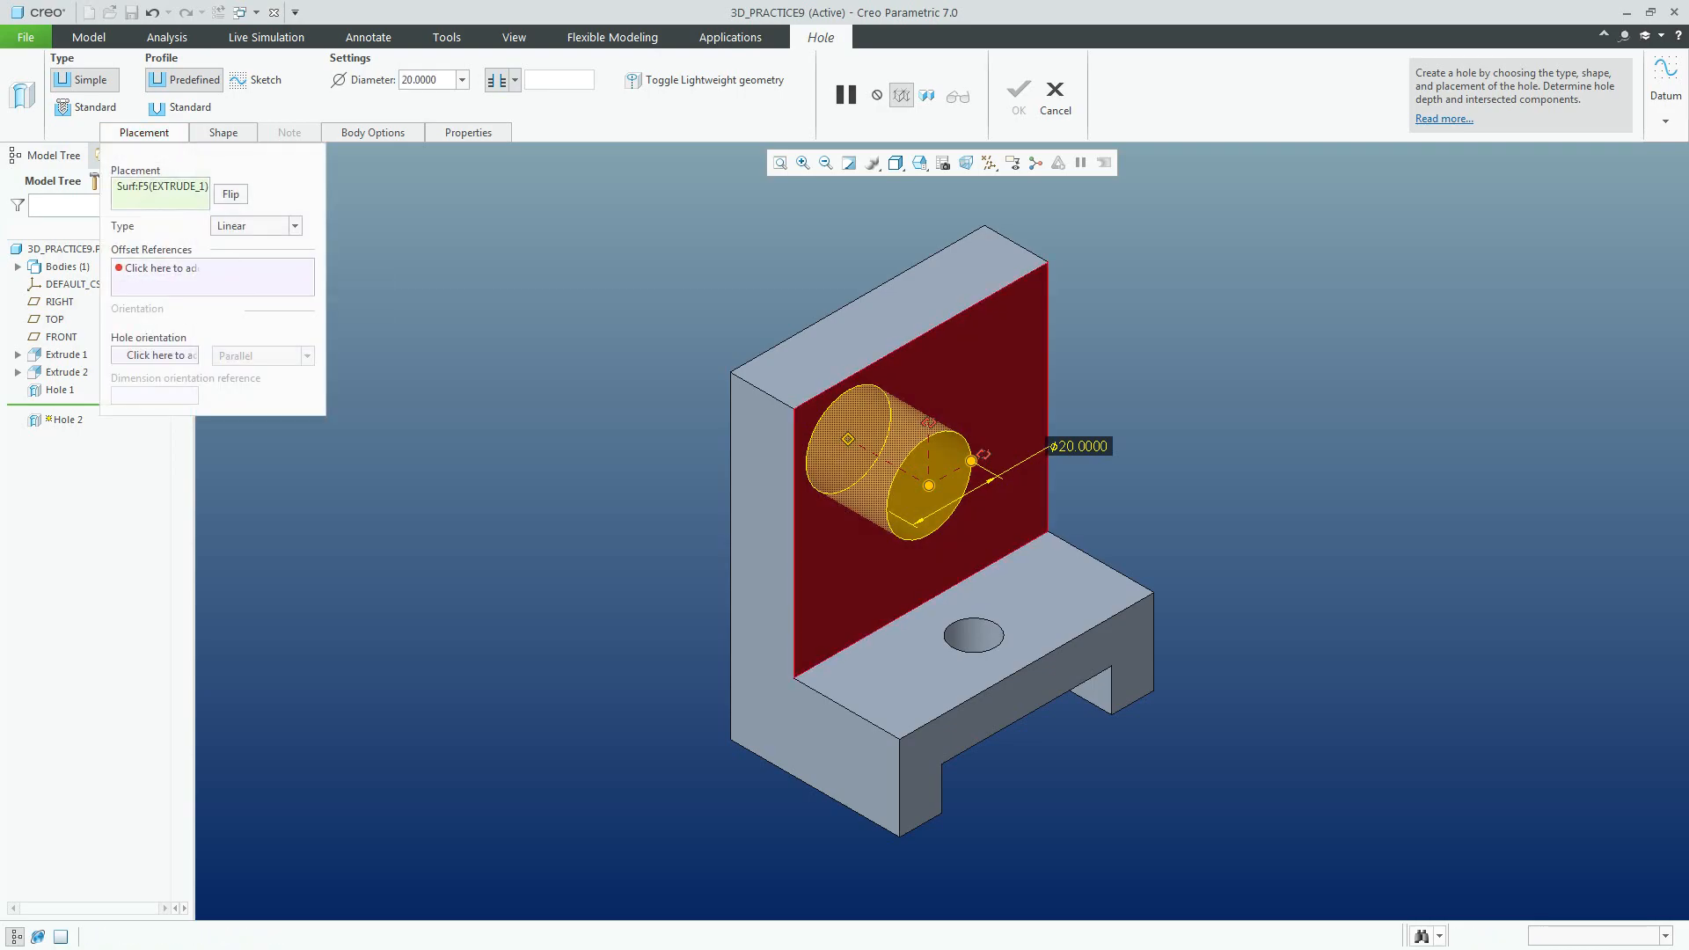
pyautogui.click(156, 267)
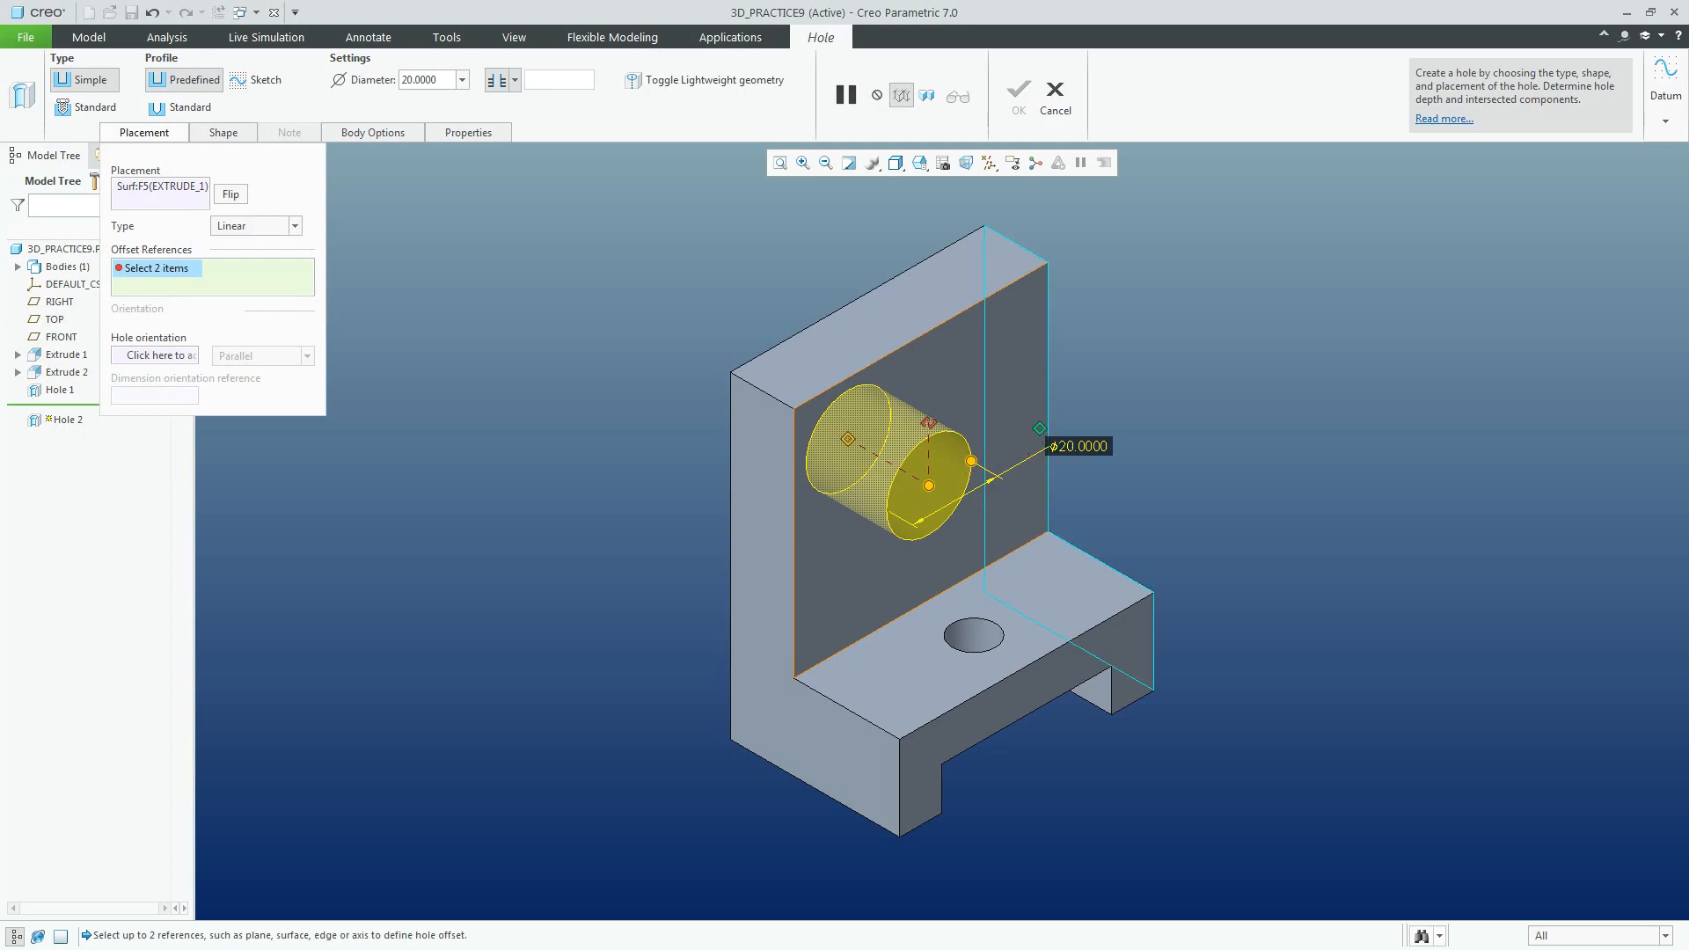
pyautogui.click(1016, 404)
pyautogui.moveTo(928, 423); pyautogui.dragTo(1001, 568)
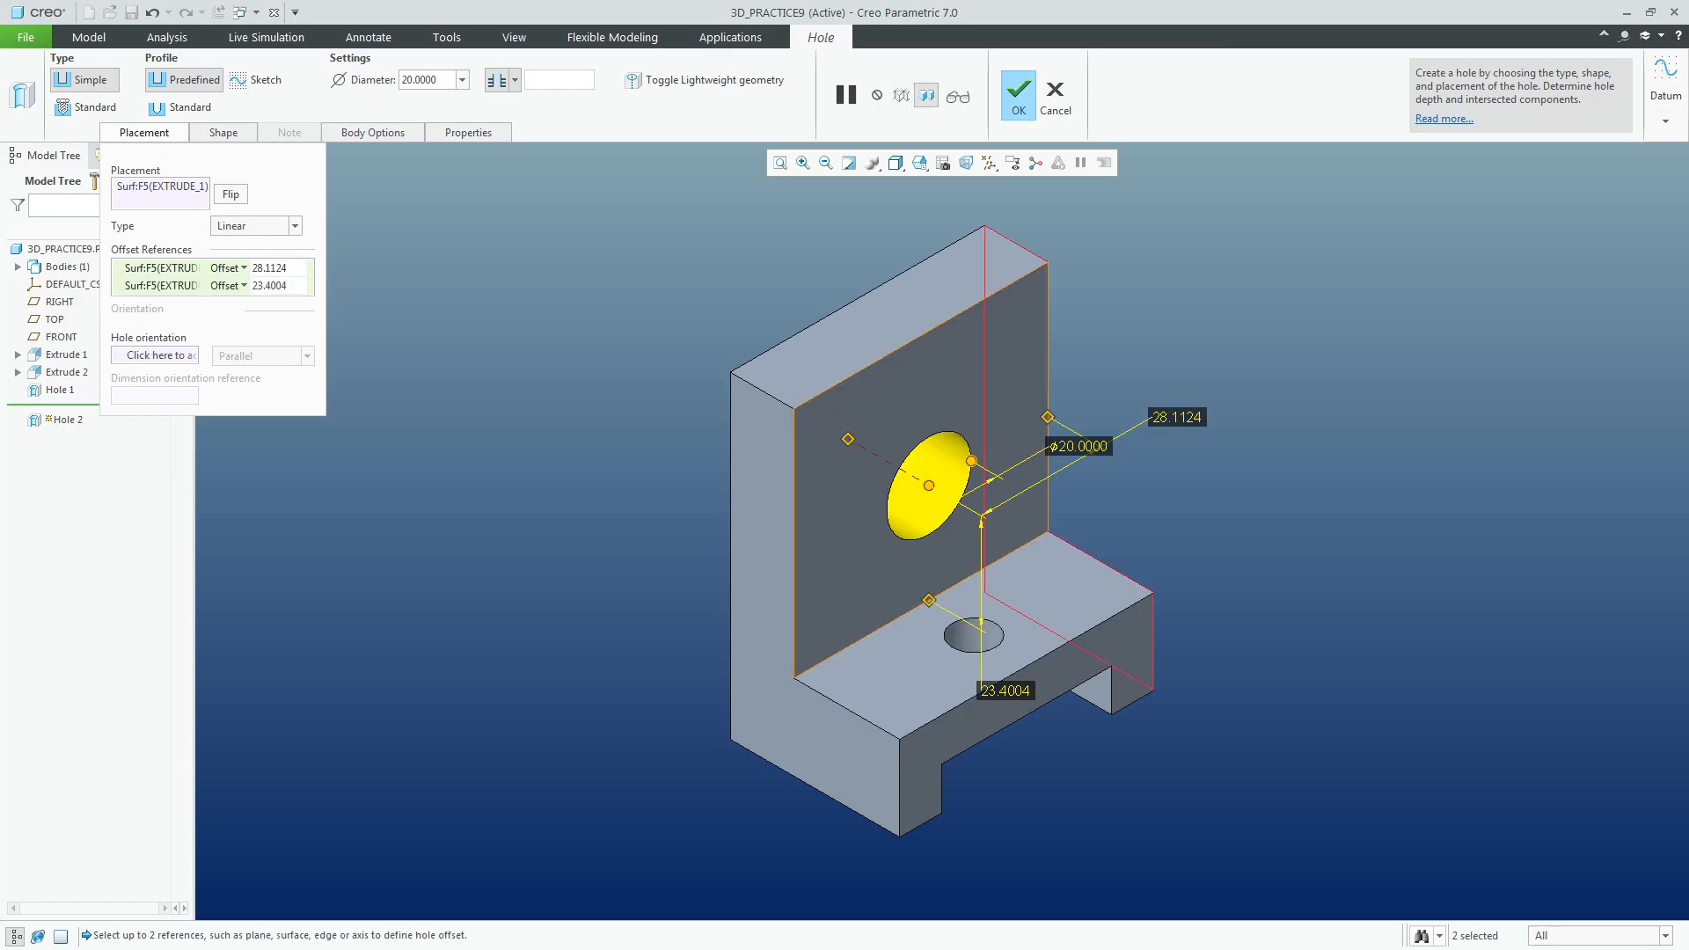
# Set the second hole's offsets to 30 from the side face and 20 from the base leg's upper face, and complete it
pyautogui.click(269, 267)
pyautogui.write('30')
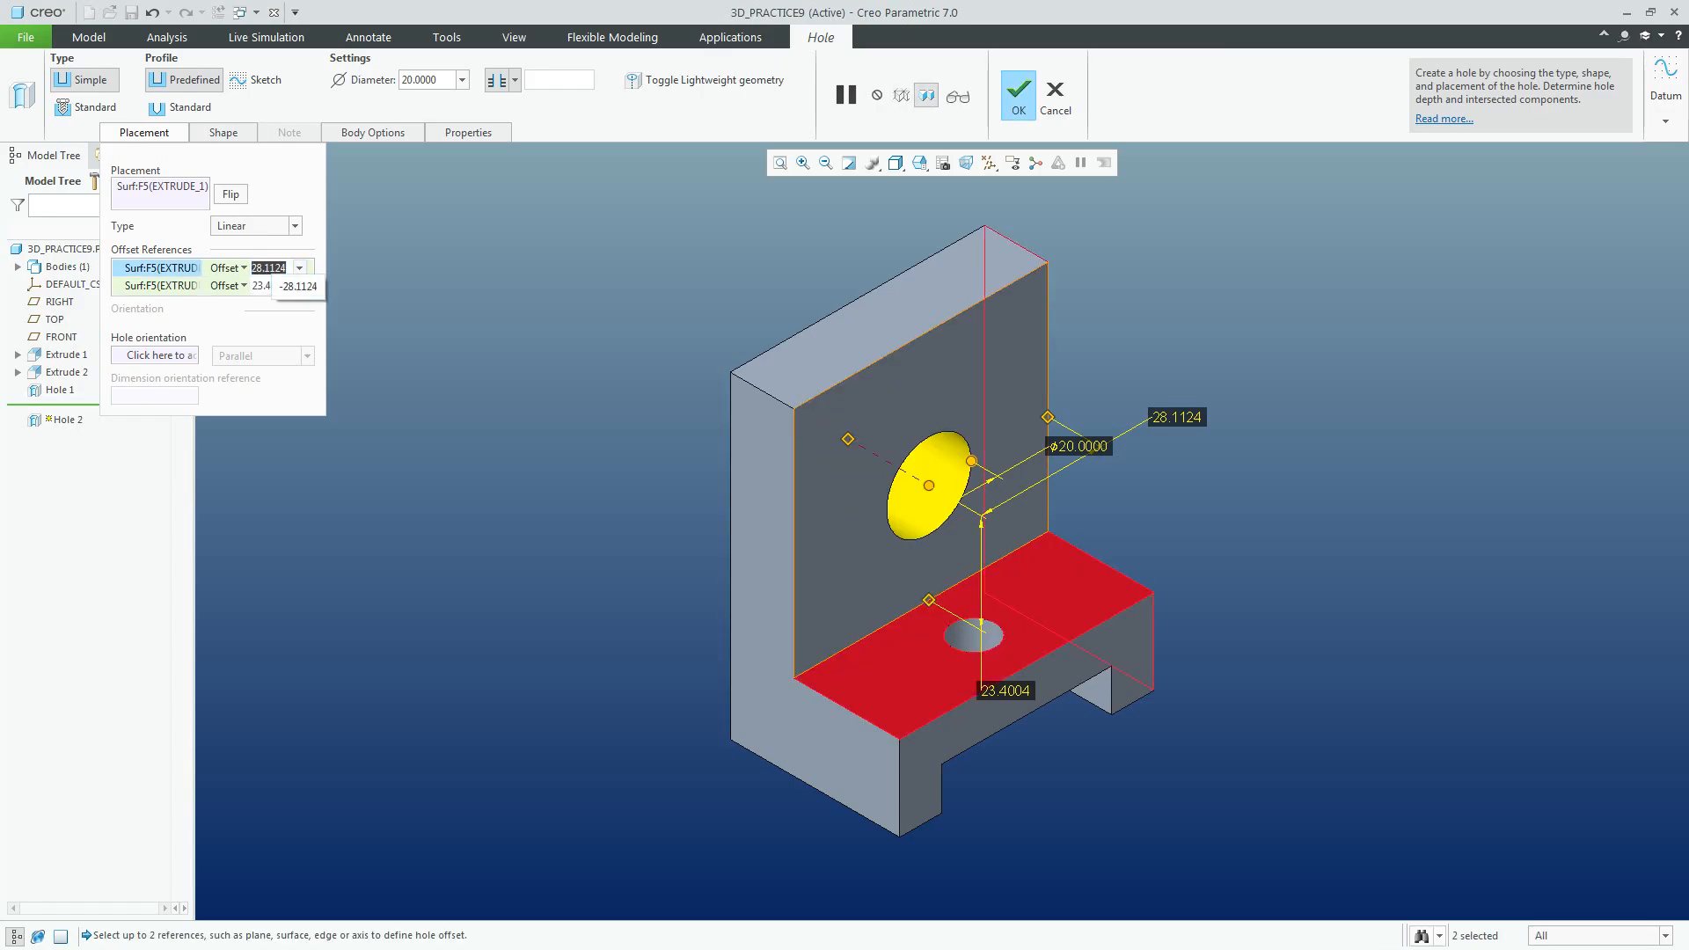
pyautogui.press('Return')
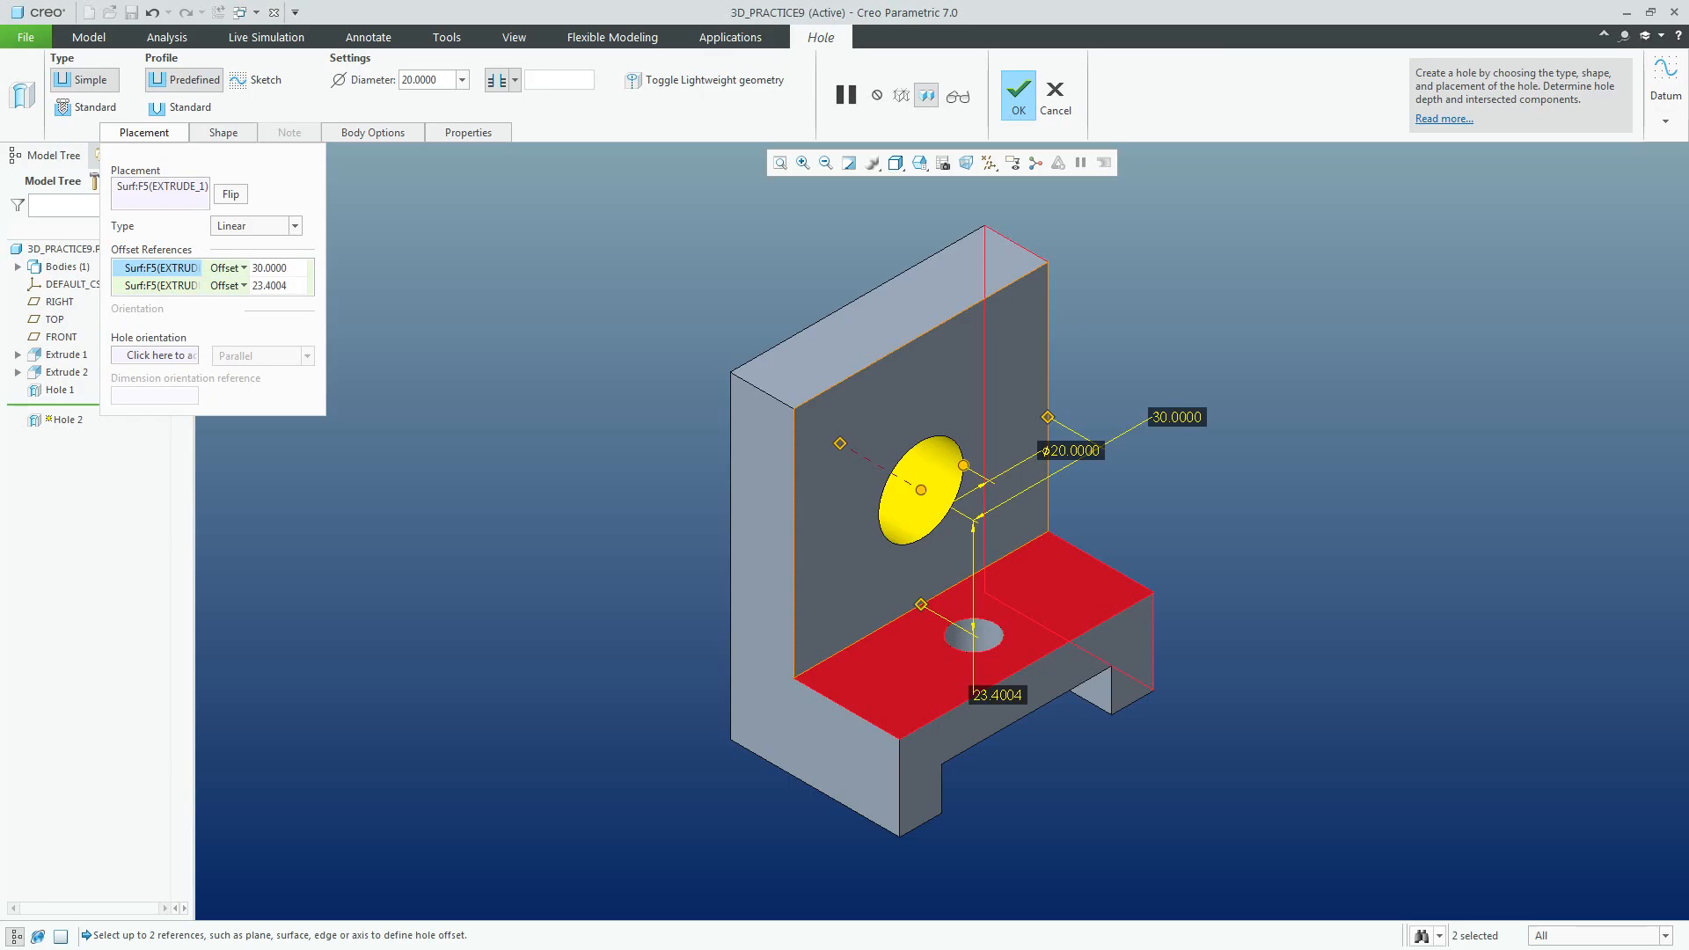
pyautogui.click(269, 285)
pyautogui.write('20')
pyautogui.press('Return')
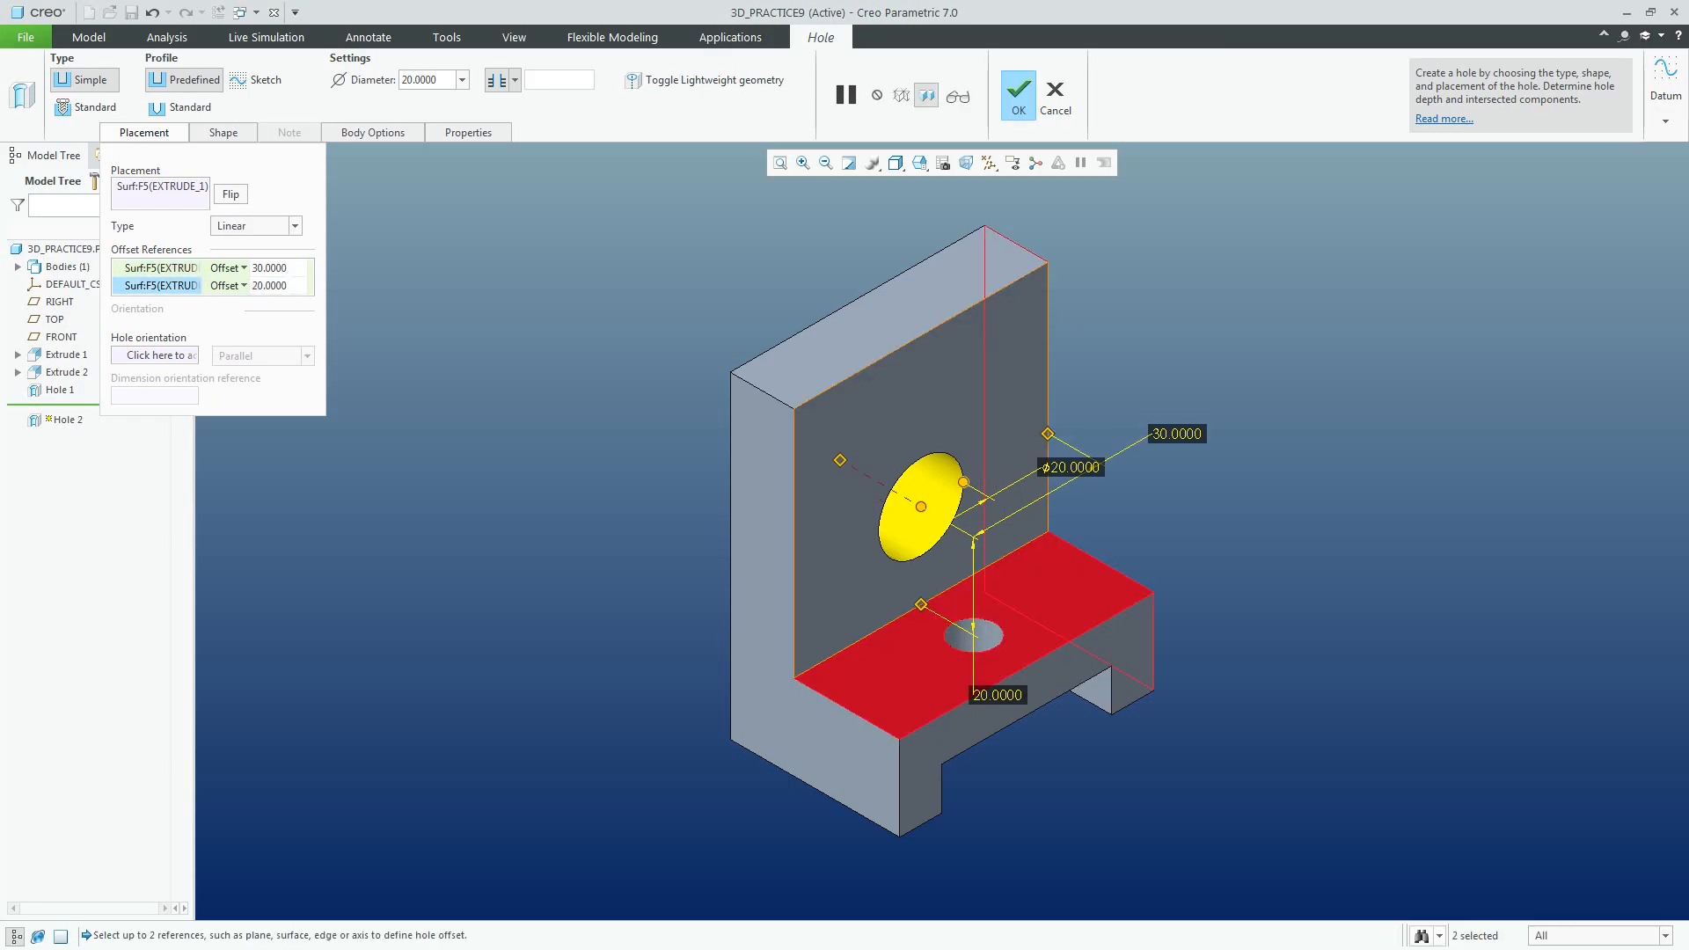
pyautogui.press('Return')
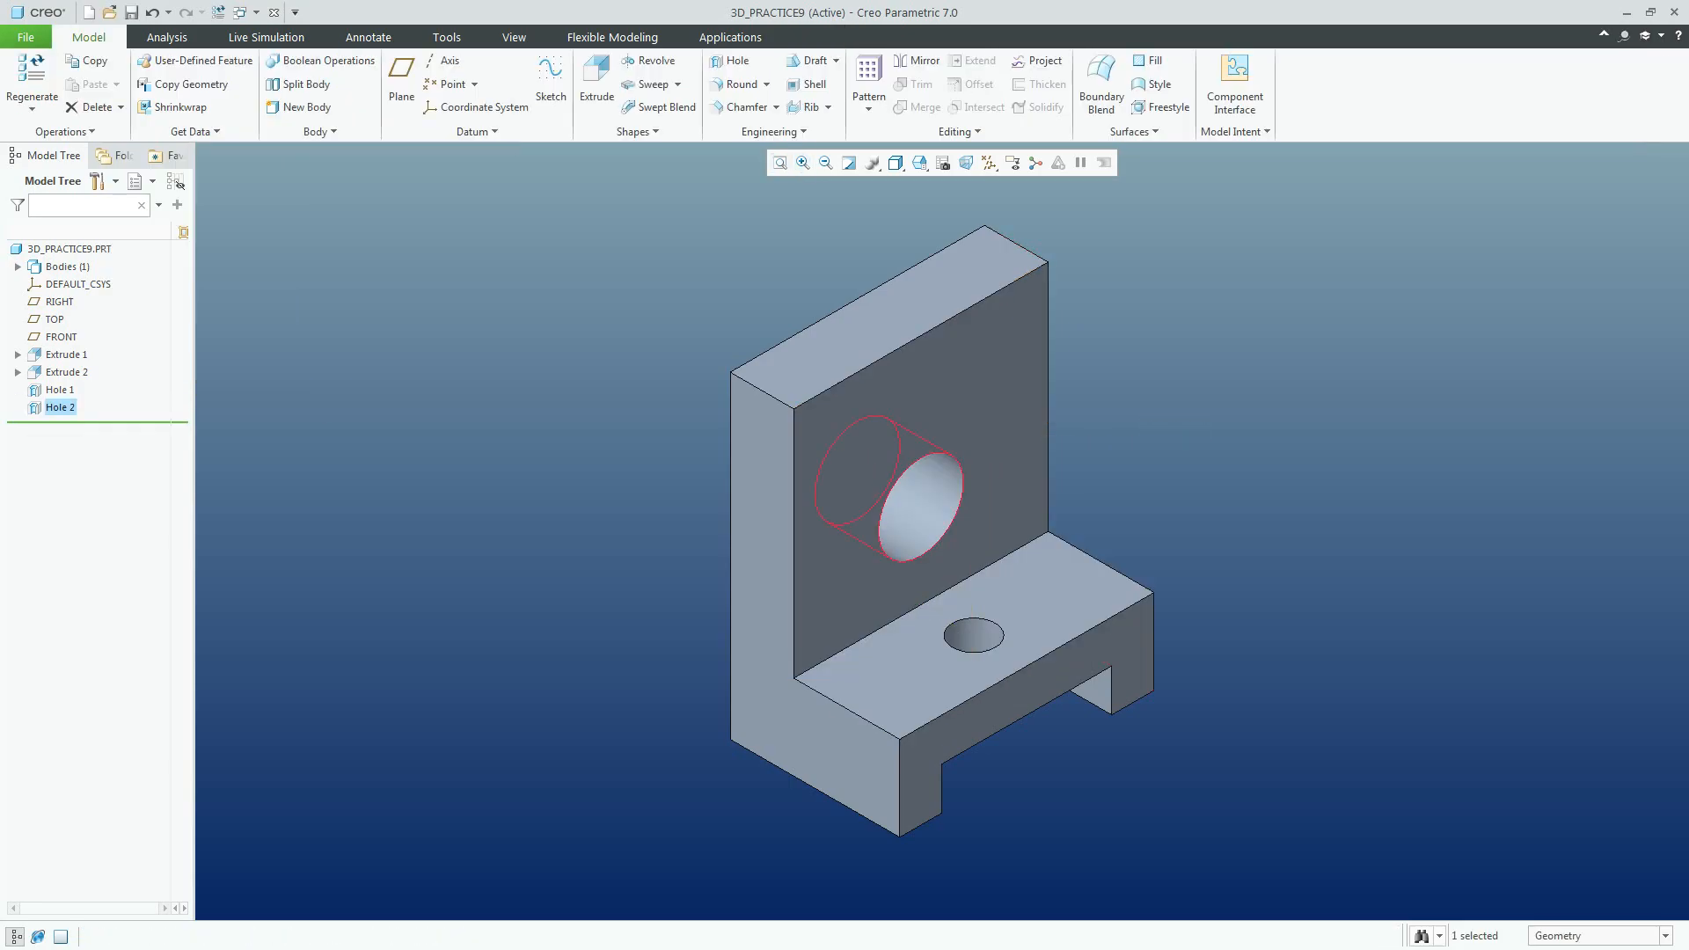
pyautogui.press('Escape')
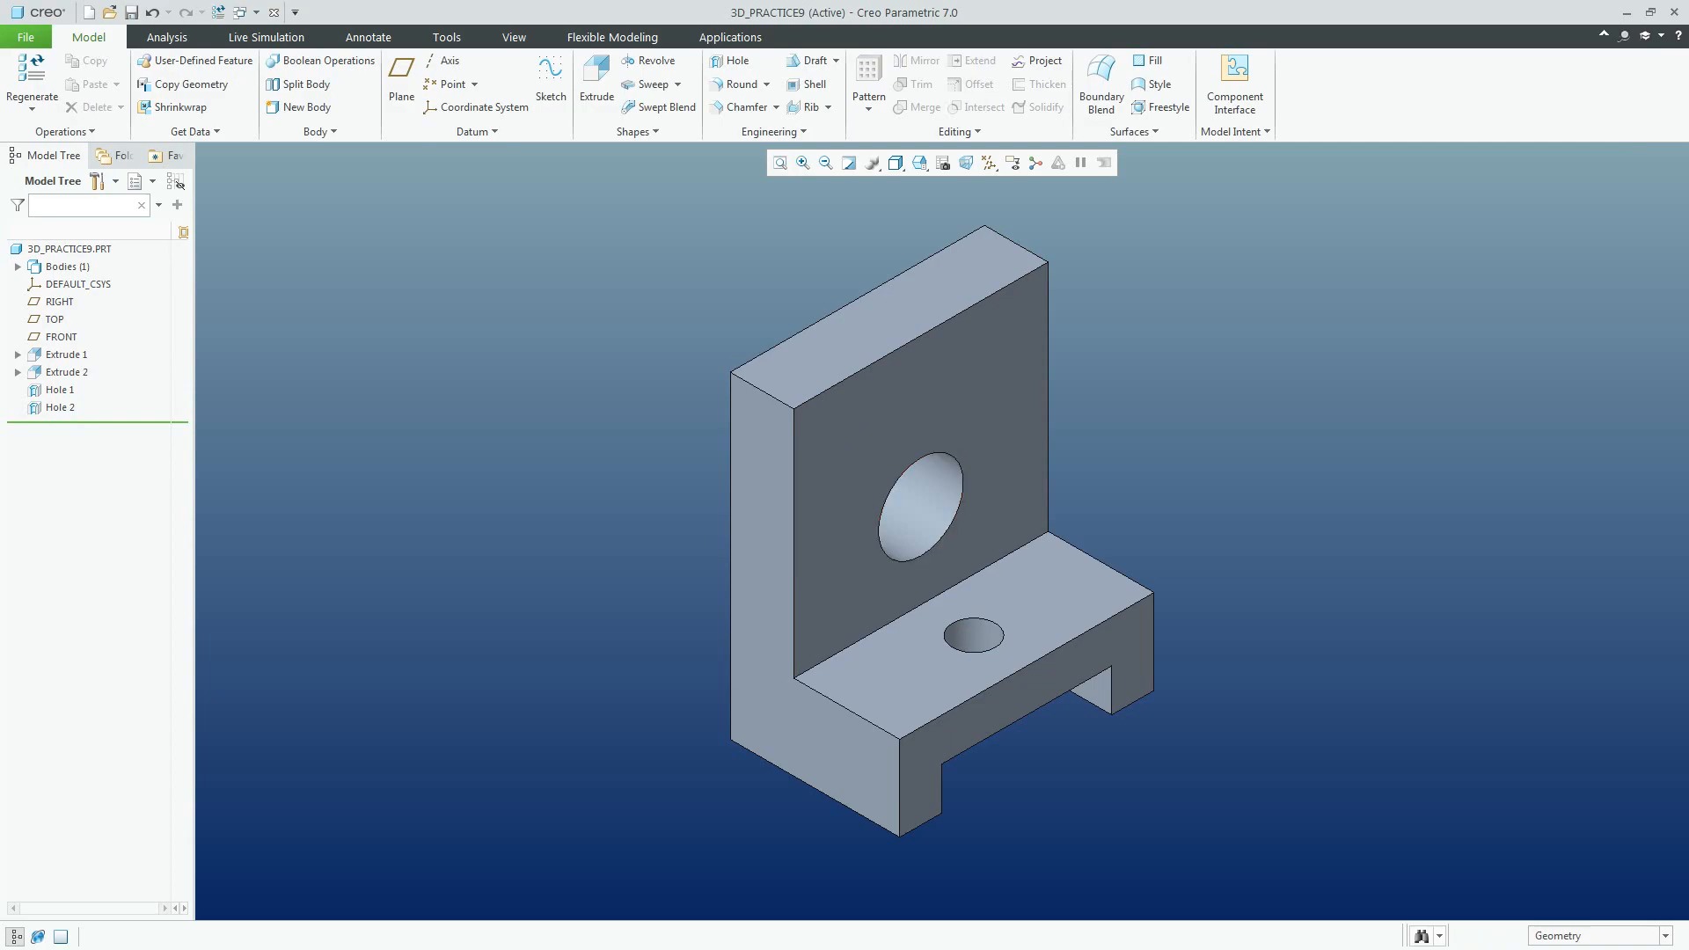
# Chamfer the upright's upper left corner edge with a D x D edge chamfer of 15
pyautogui.click(776, 107)
pyautogui.click(769, 128)
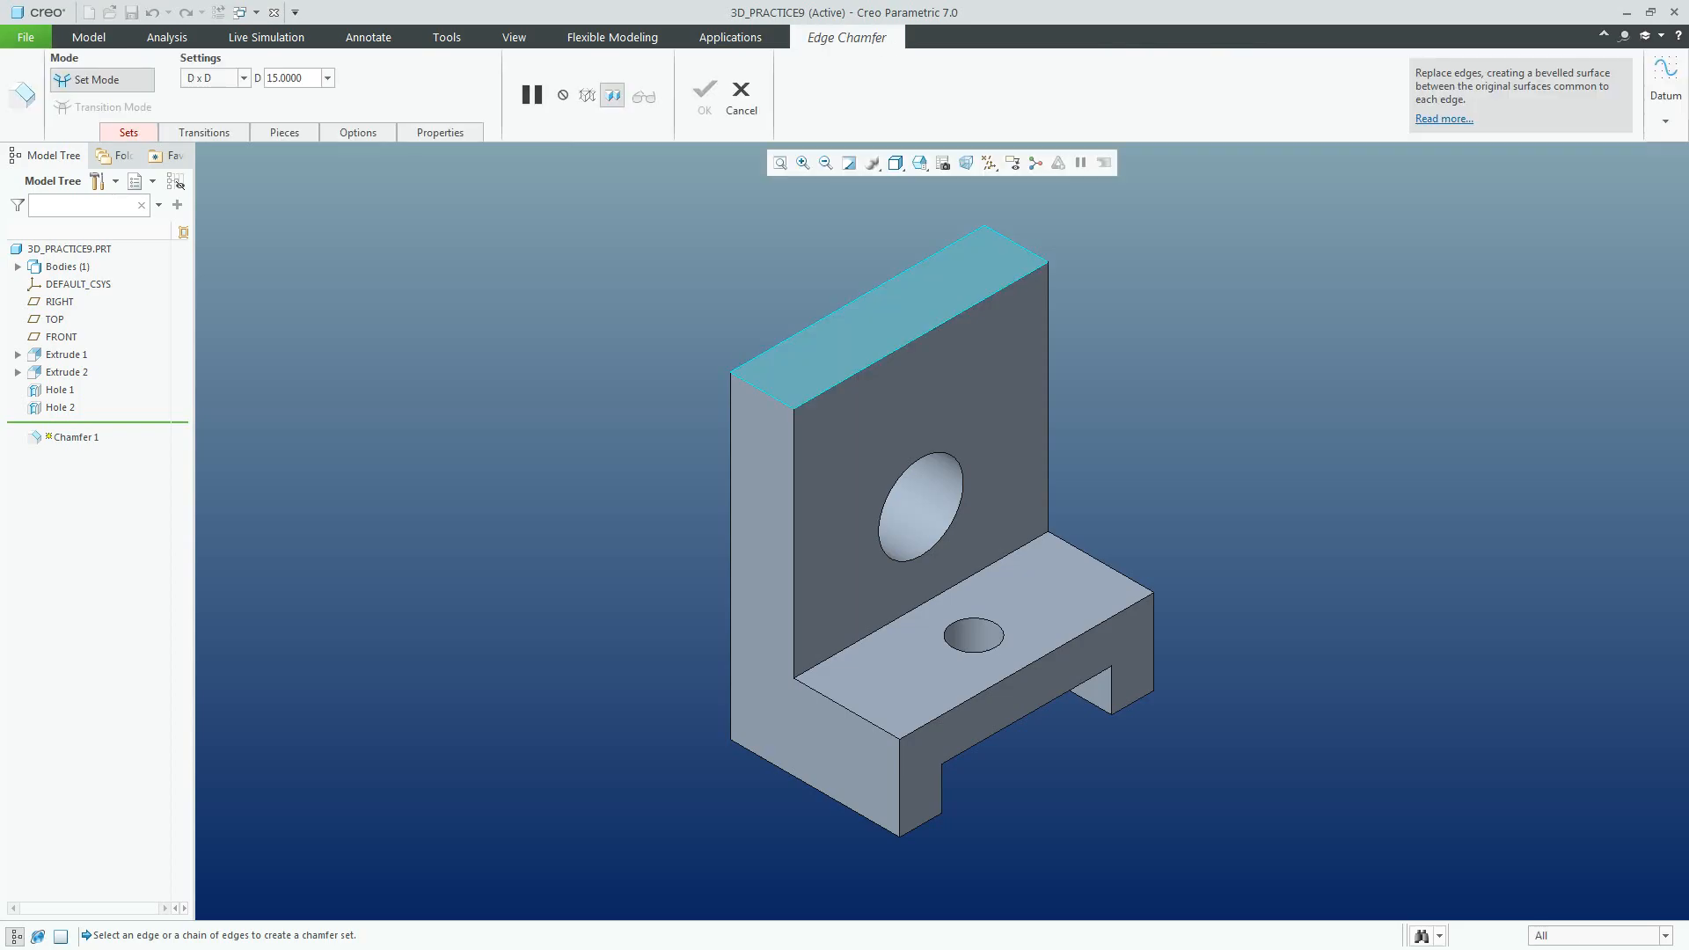
pyautogui.click(761, 390)
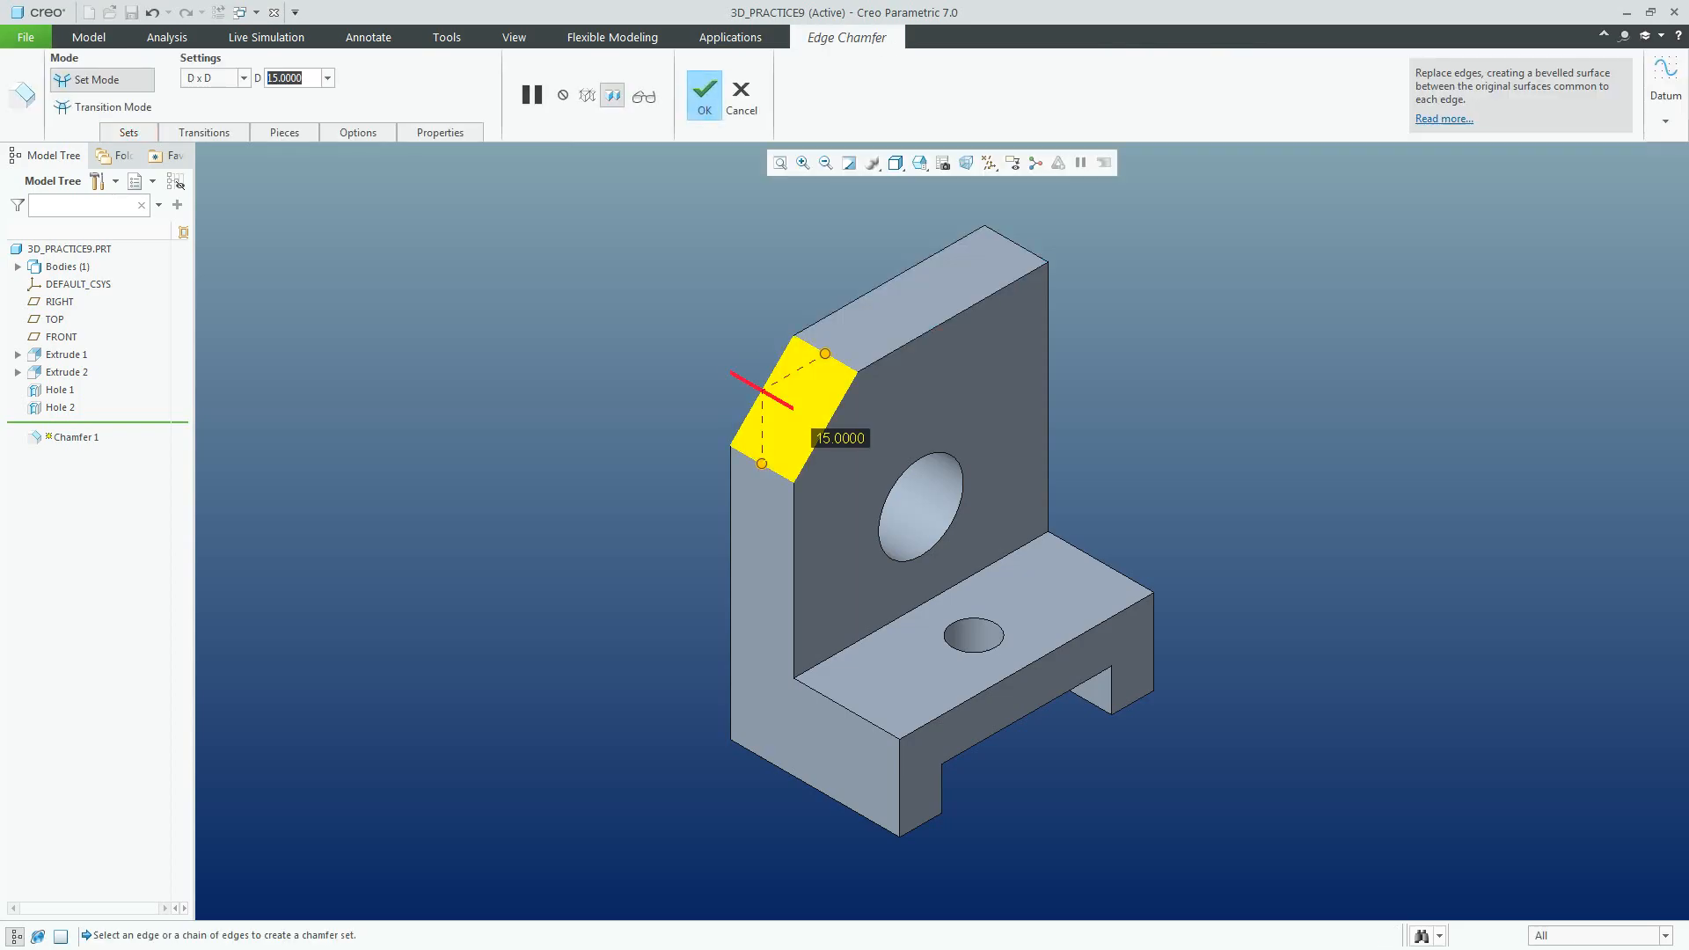
pyautogui.click(704, 95)
pyautogui.click(616, 290)
# Apply a new appearance to the whole part with a muted green color of about RGB 146, 191, 166
pyautogui.click(70, 249)
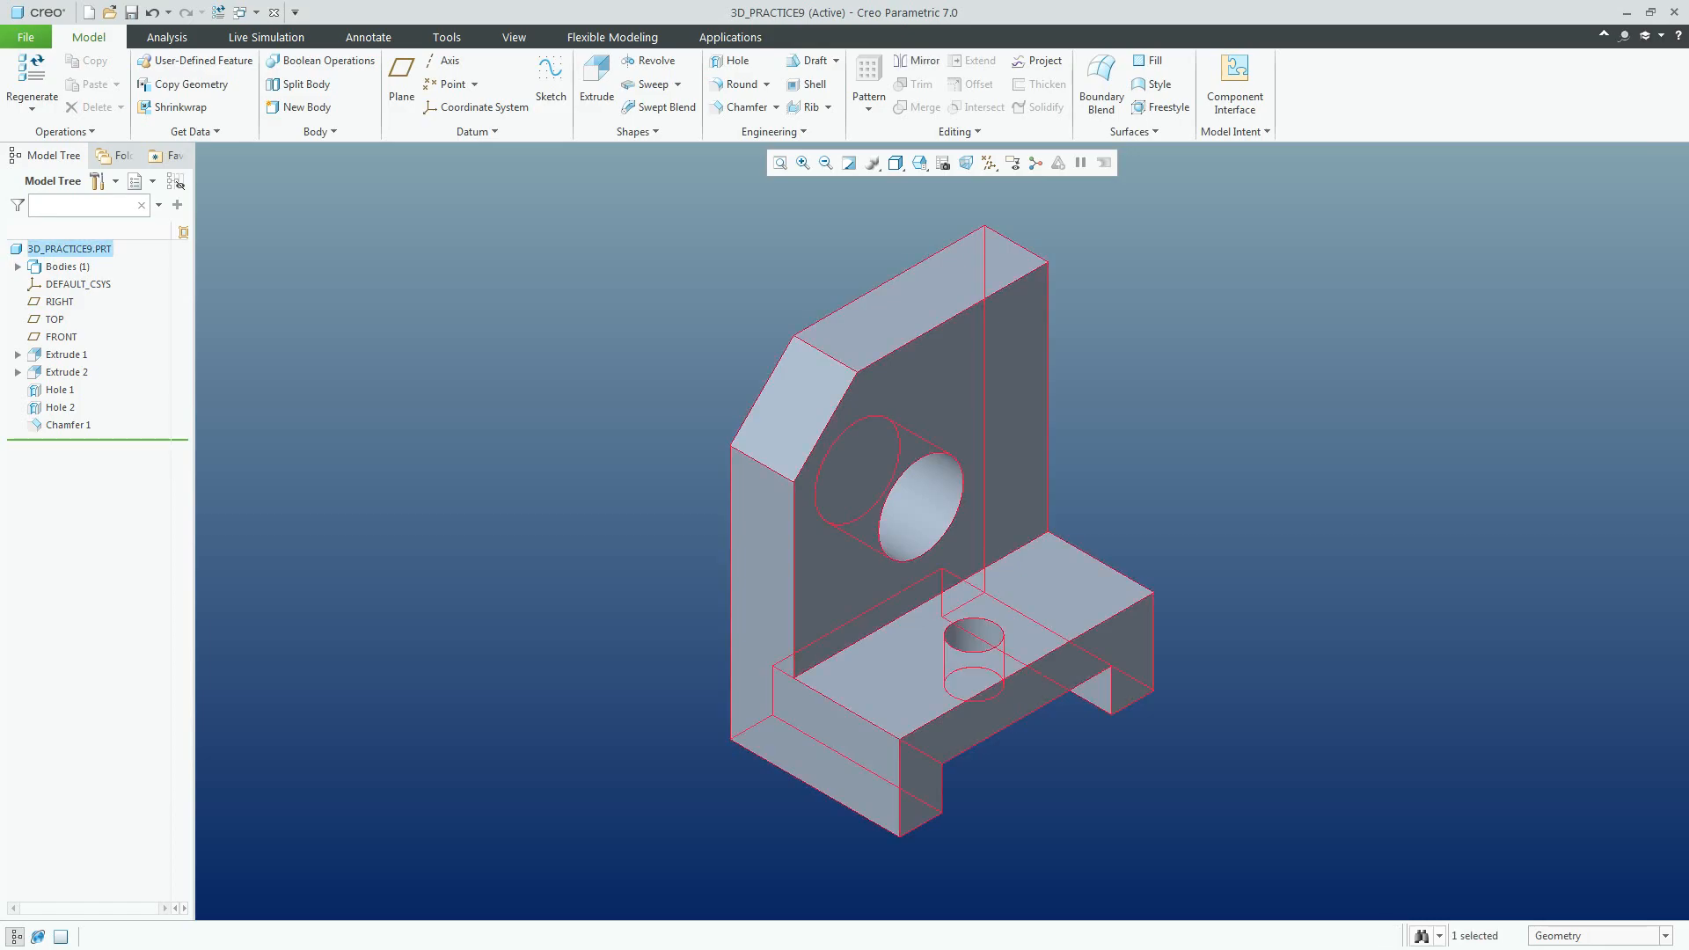
pyautogui.click(514, 37)
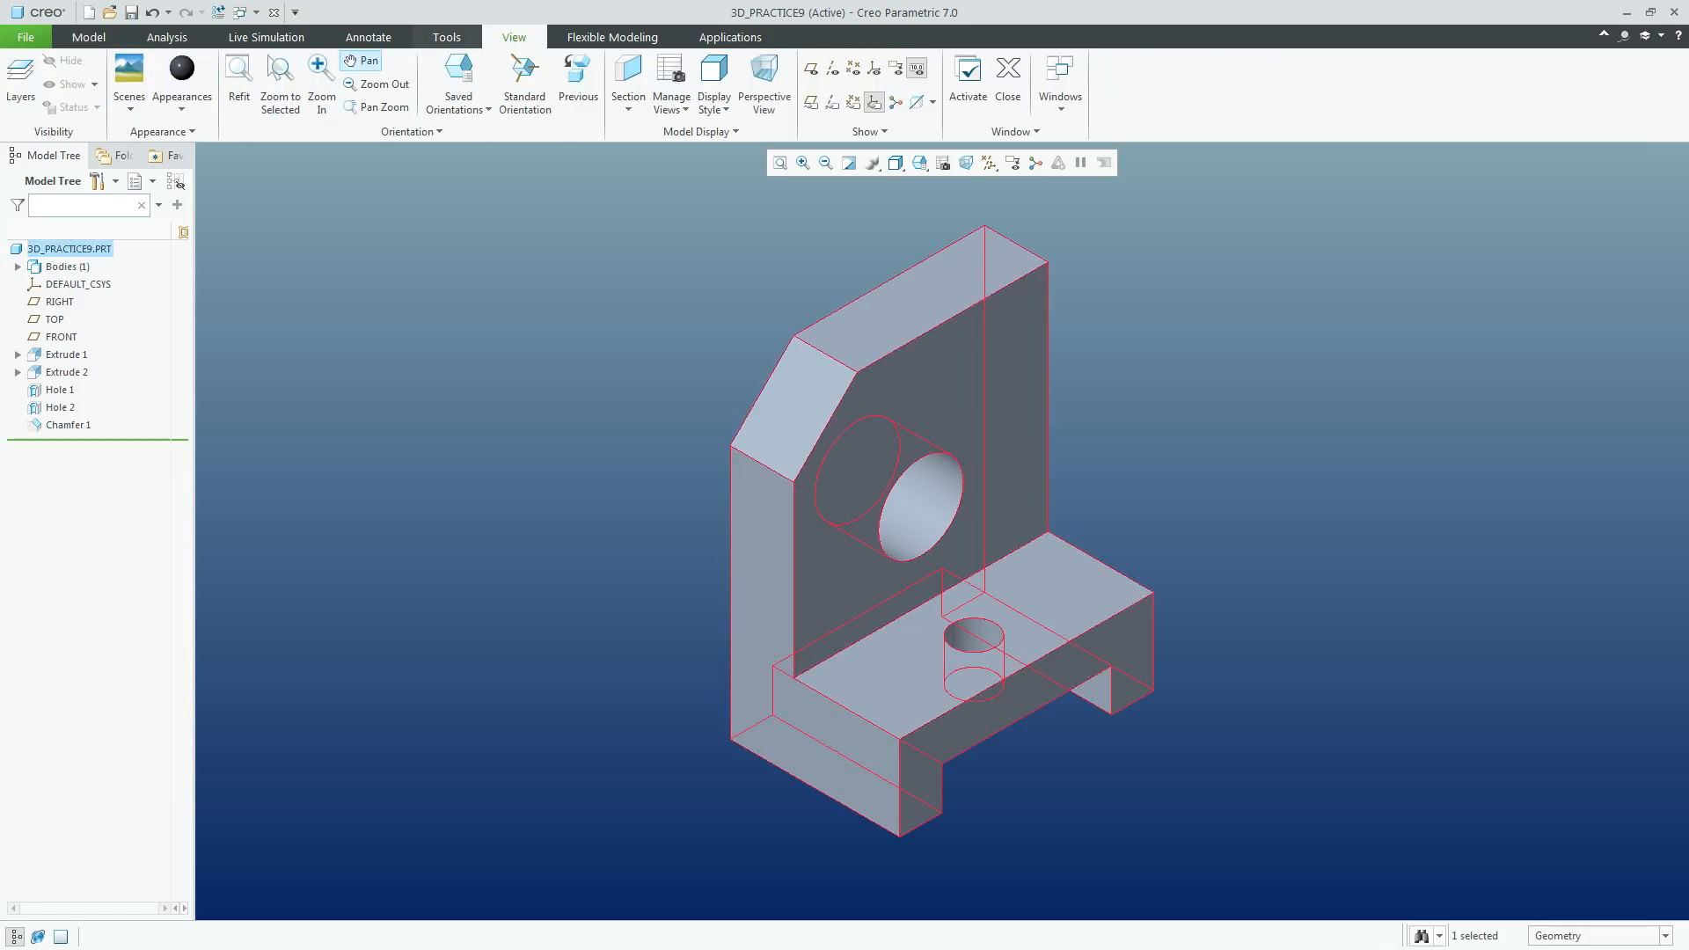
pyautogui.click(181, 101)
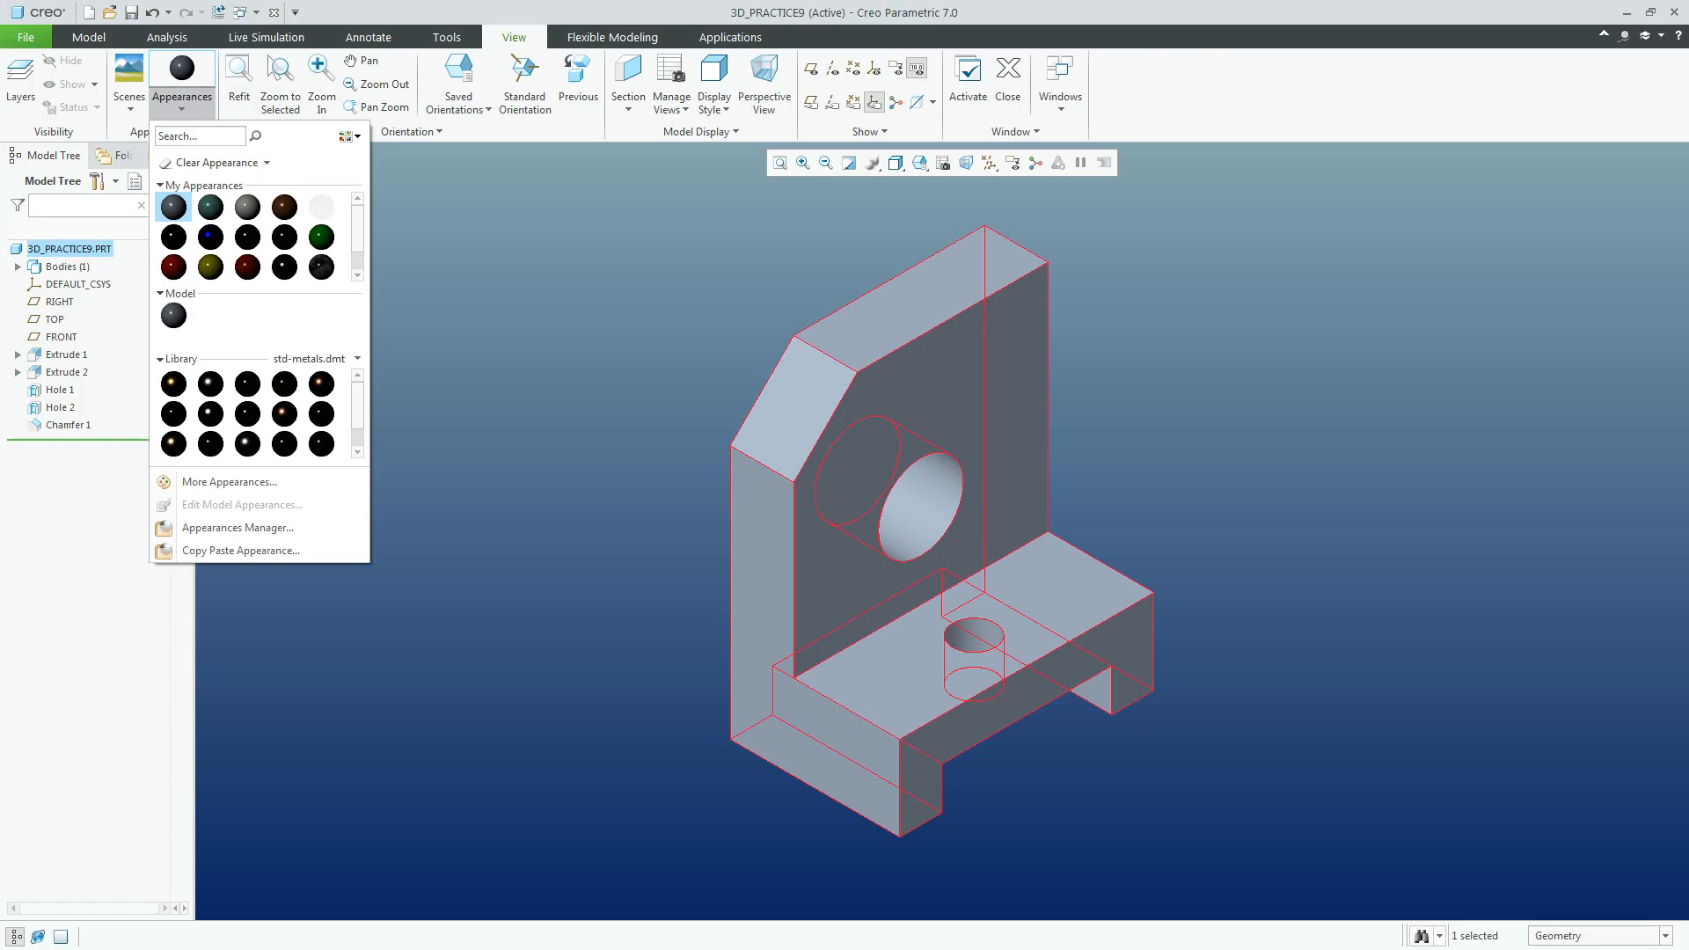
pyautogui.click(228, 482)
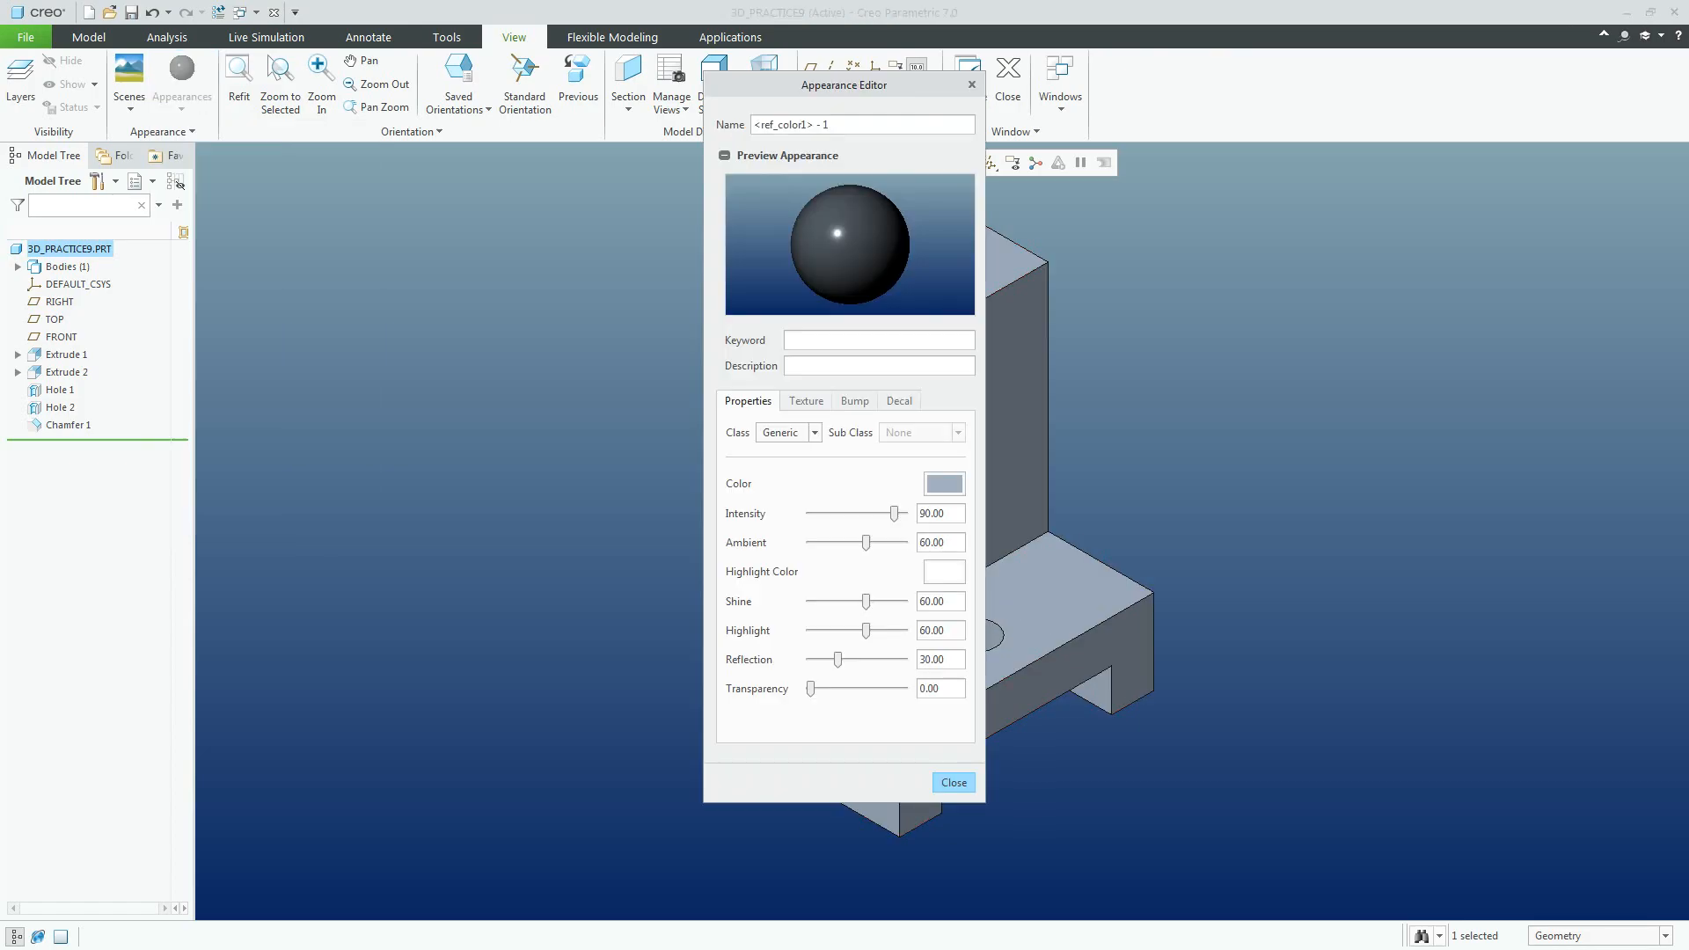
pyautogui.click(943, 483)
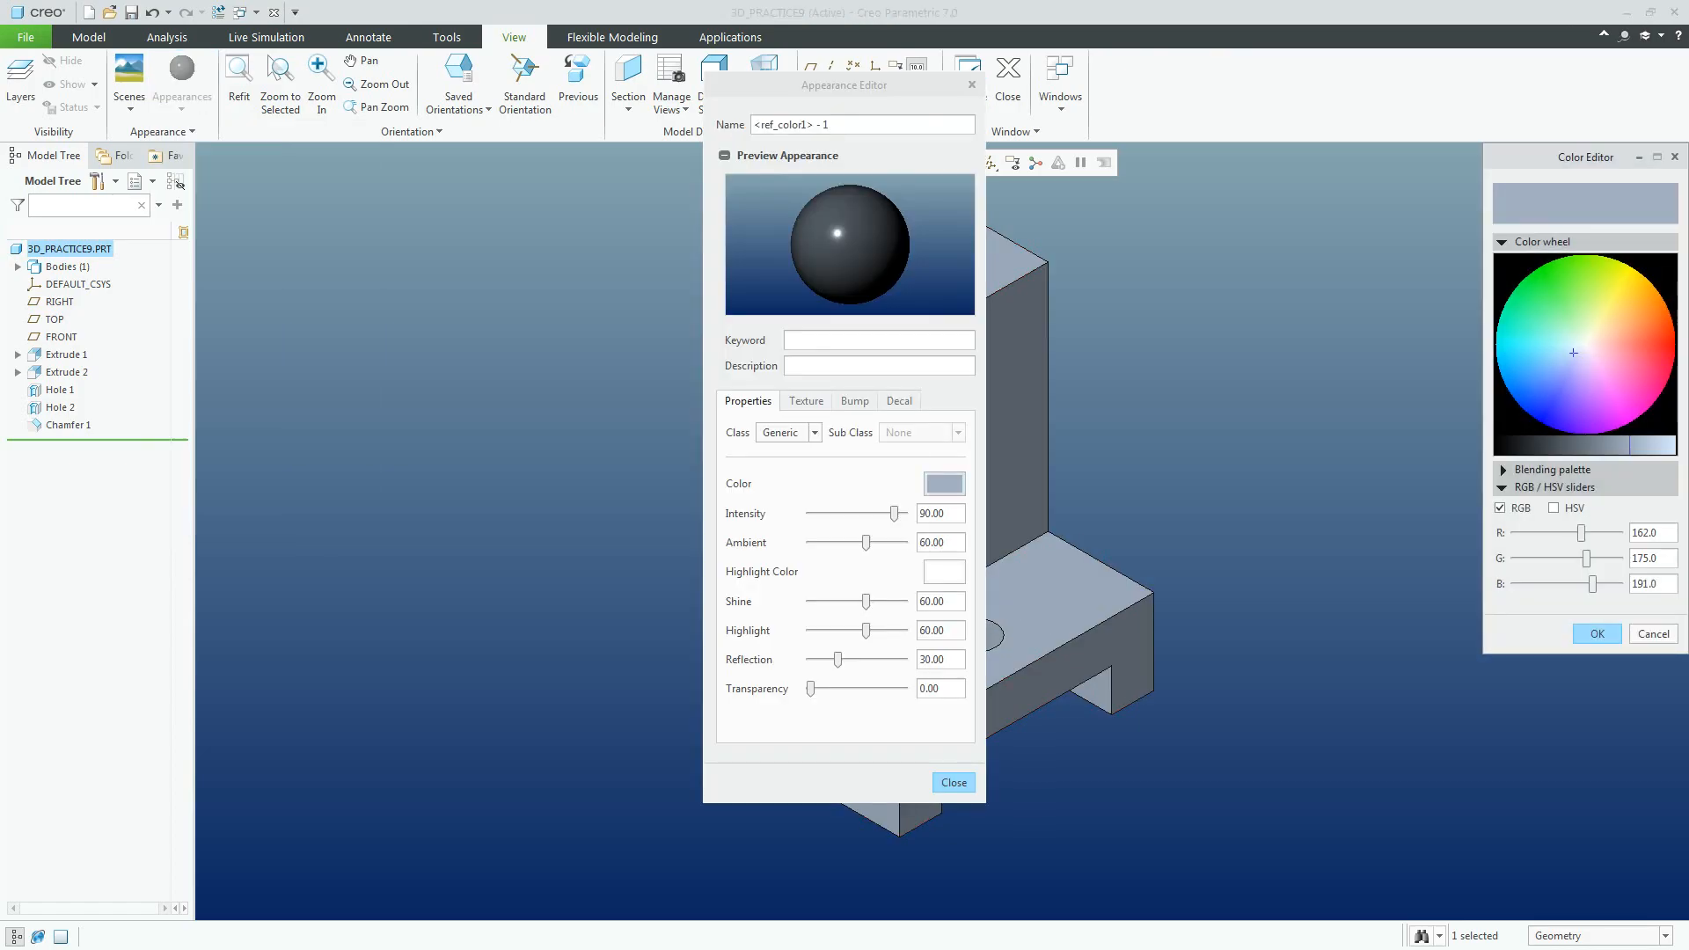
pyautogui.click(1567, 333)
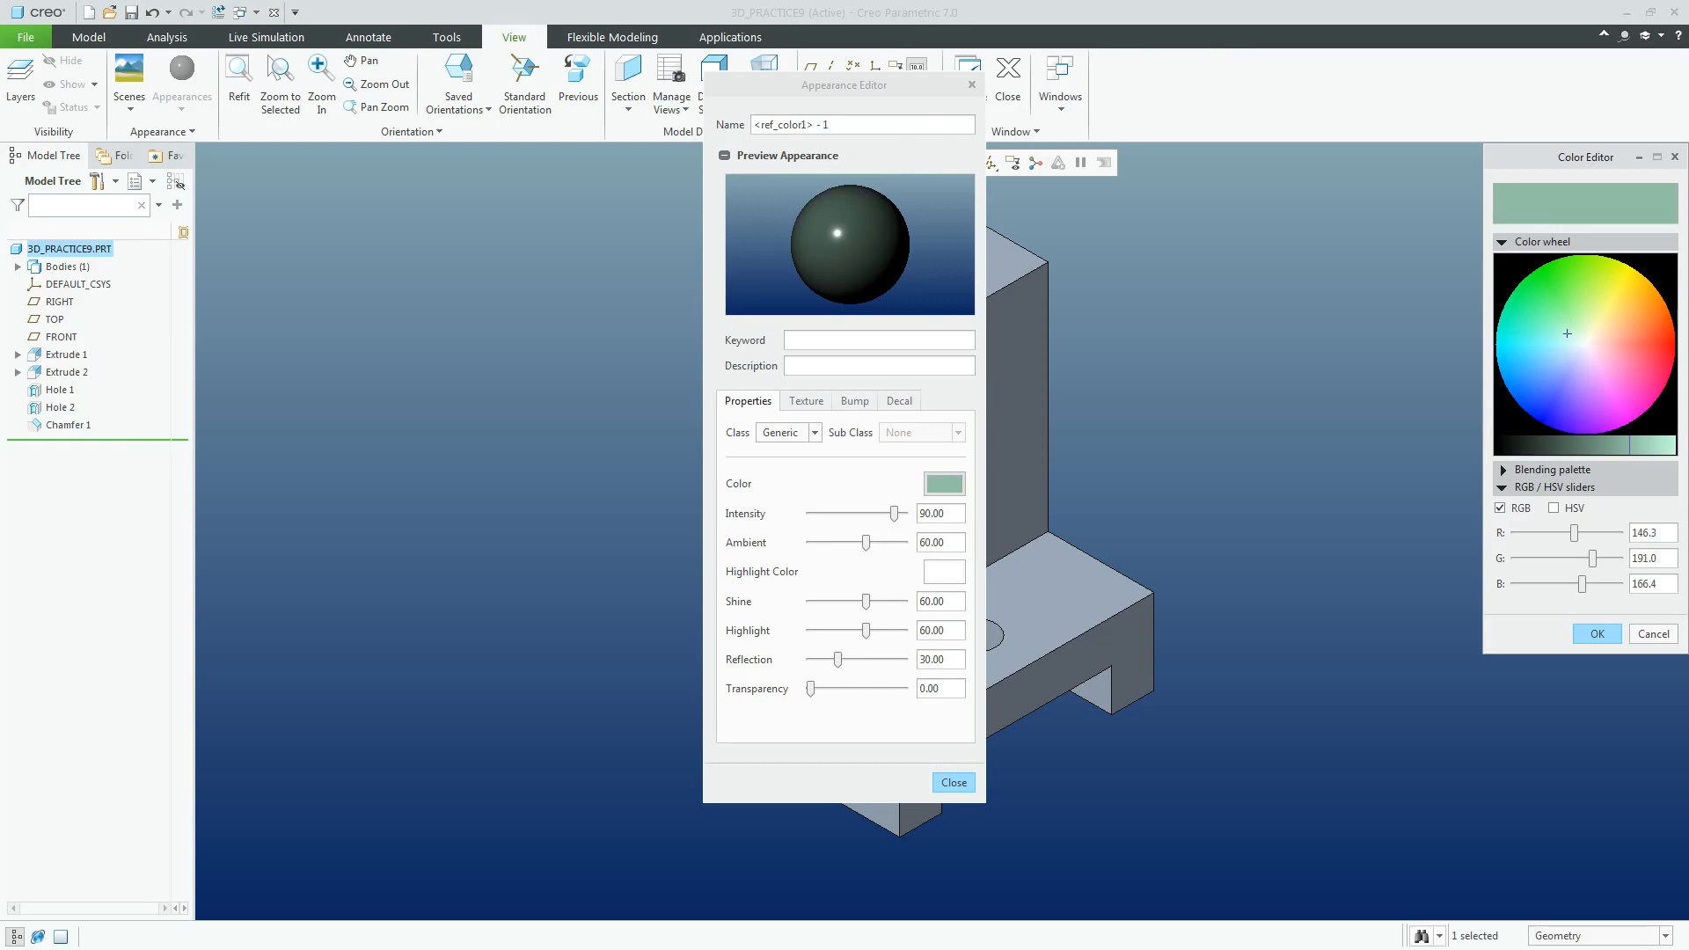
pyautogui.press('Return')
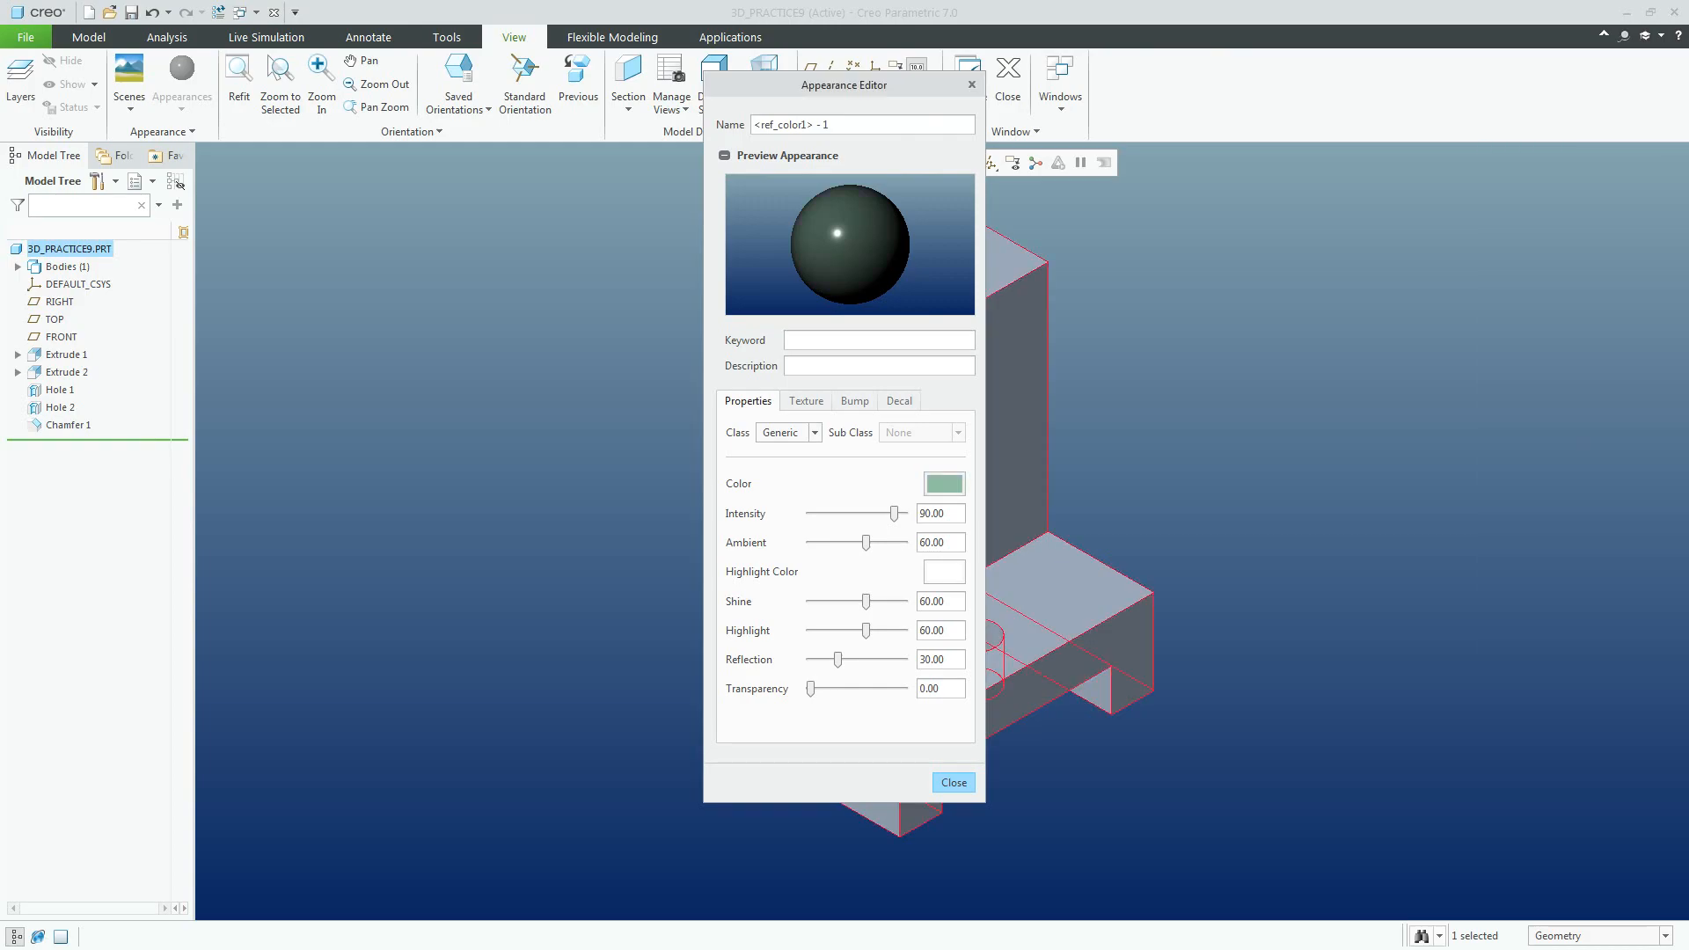
pyautogui.press('Return')
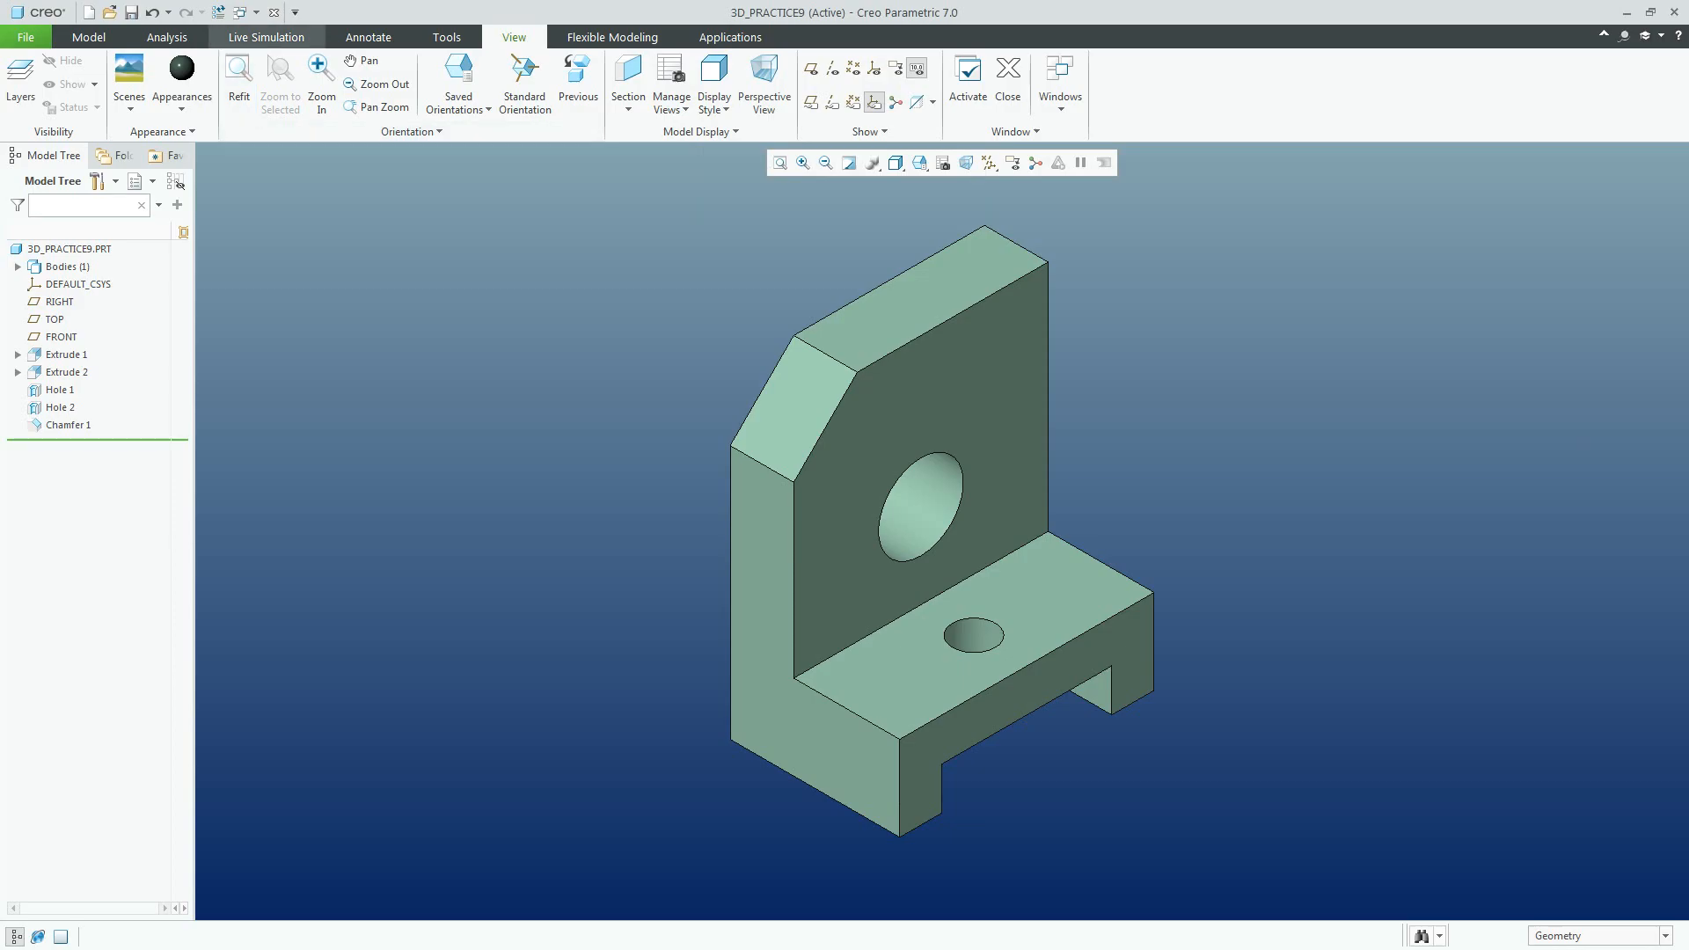
# Save the part 3D_PRACTICE9.PRT in the Youtube creo folder
pyautogui.hotkey('ctrl', 's')
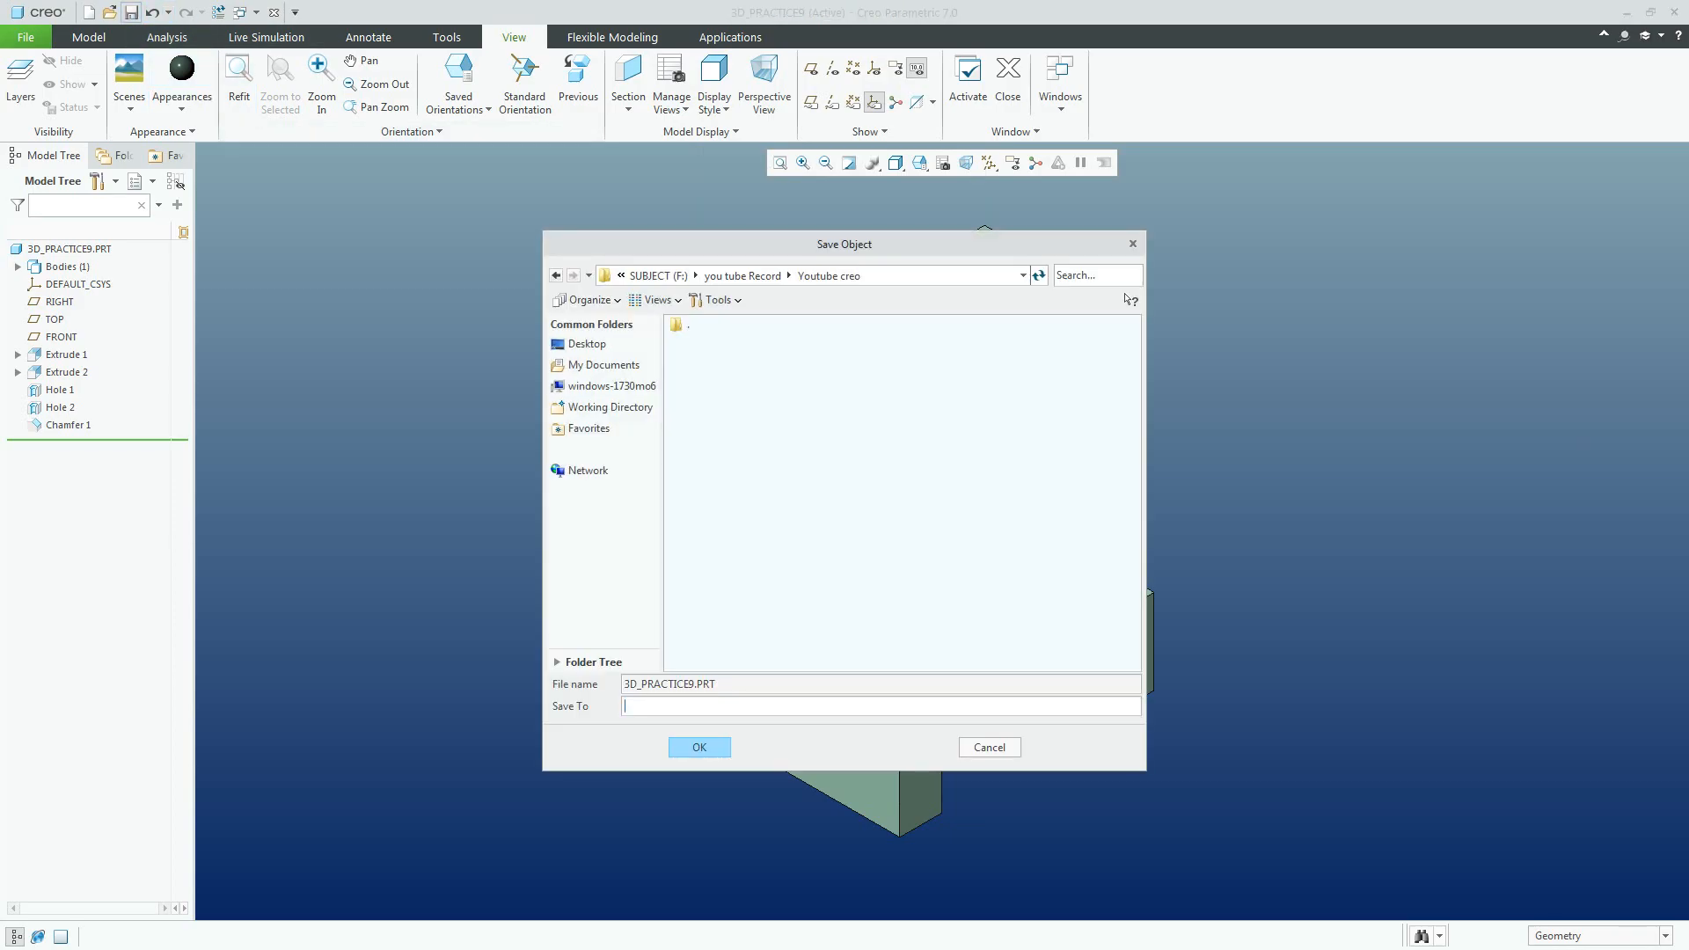
pyautogui.press('Return')
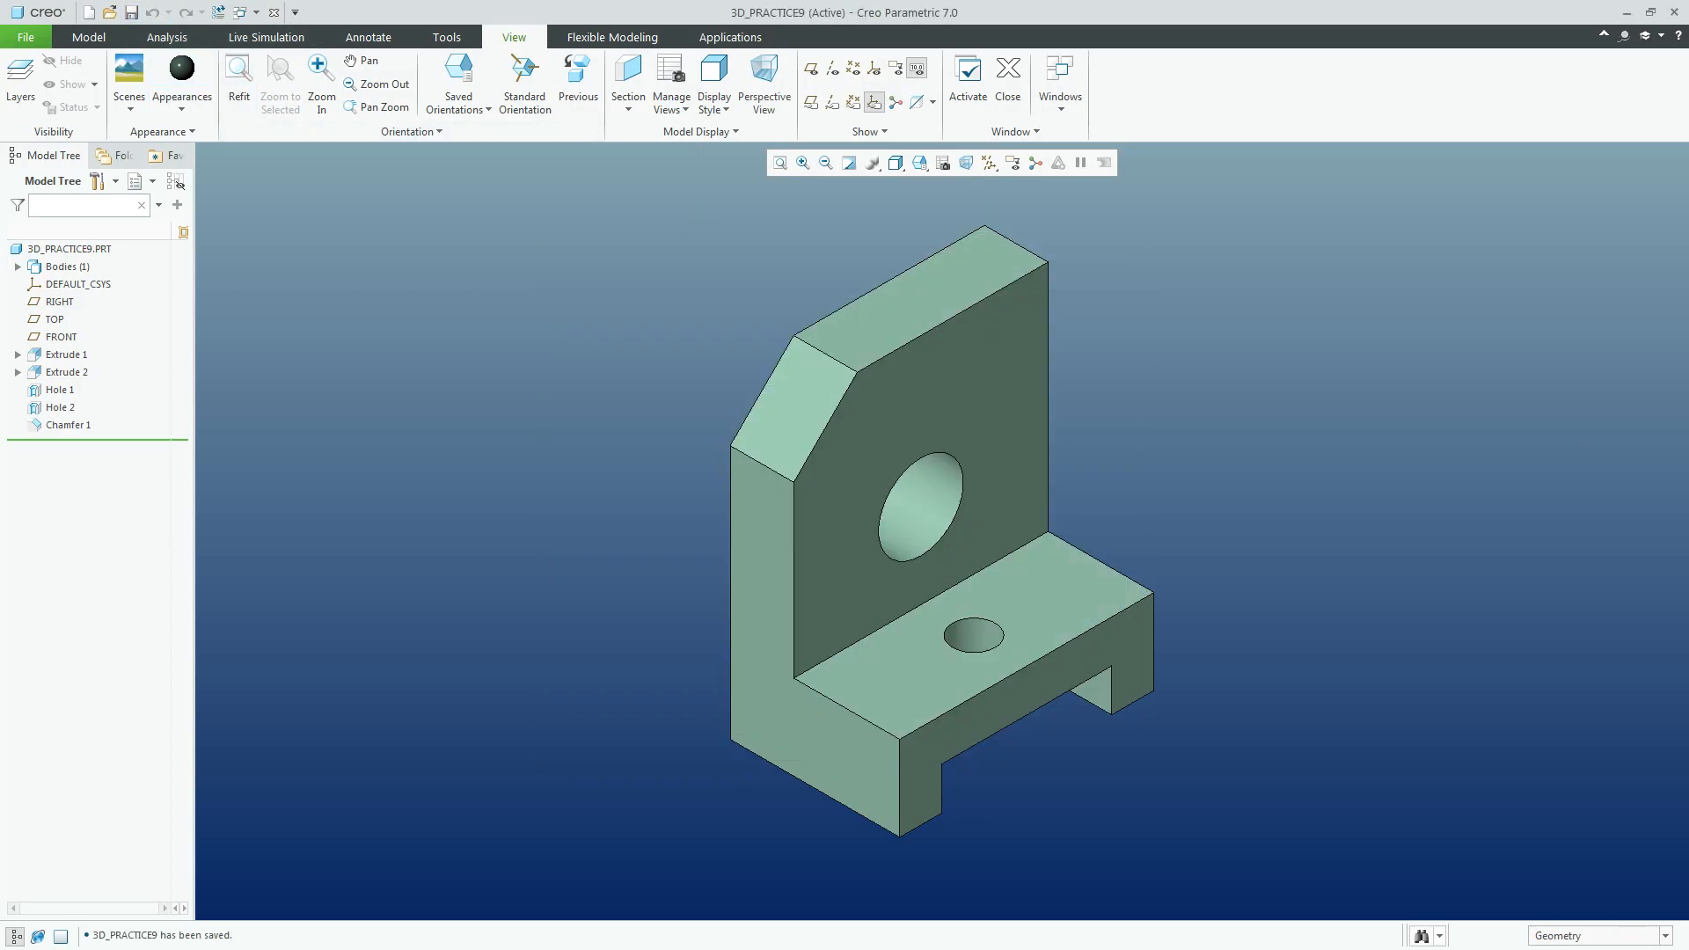